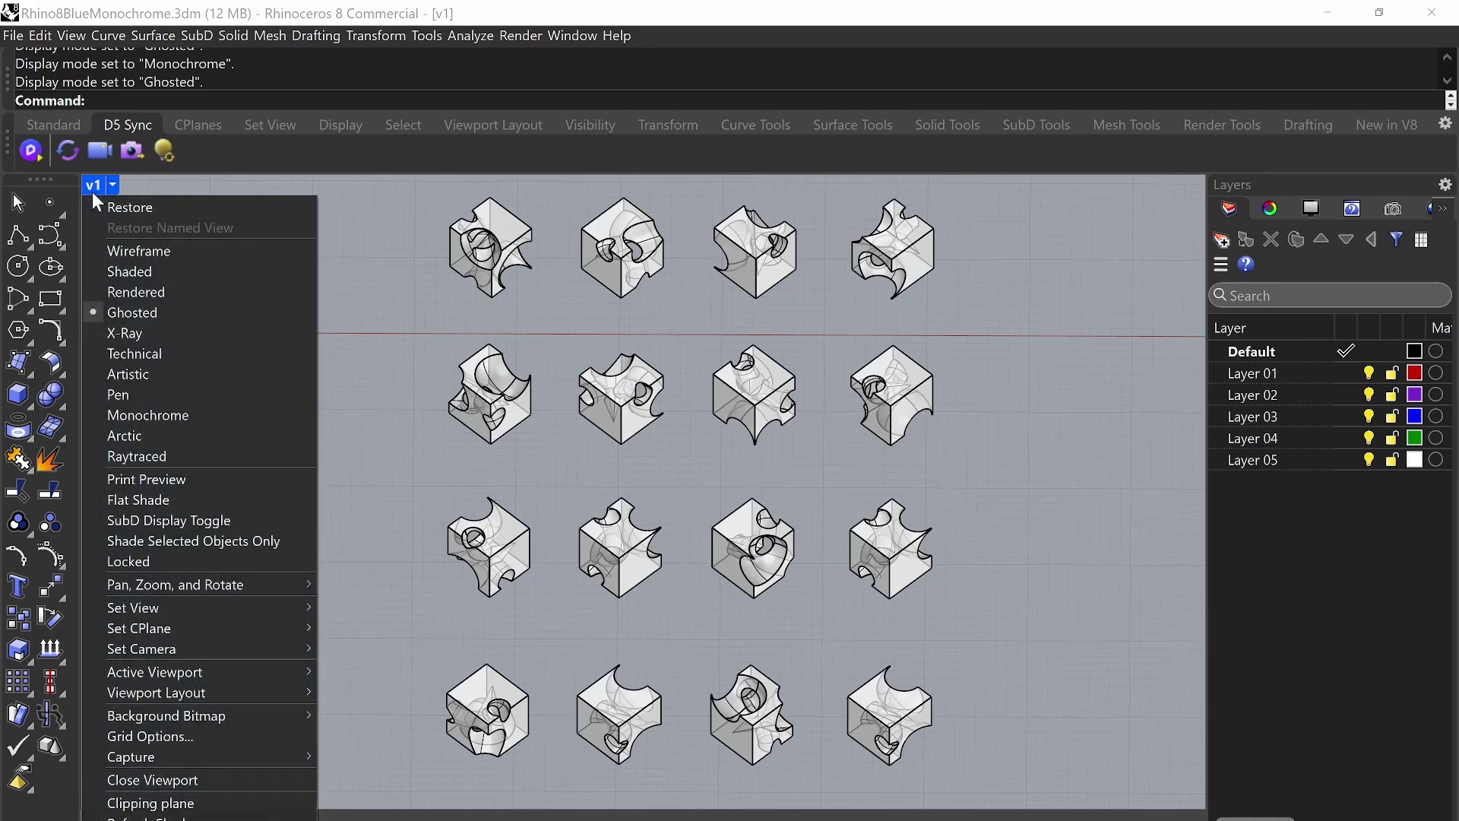
Switch the viewport to the Monochrome display mode and open the Rhino Options.
{"action": "left_click", "coordinate": [167, 423]}
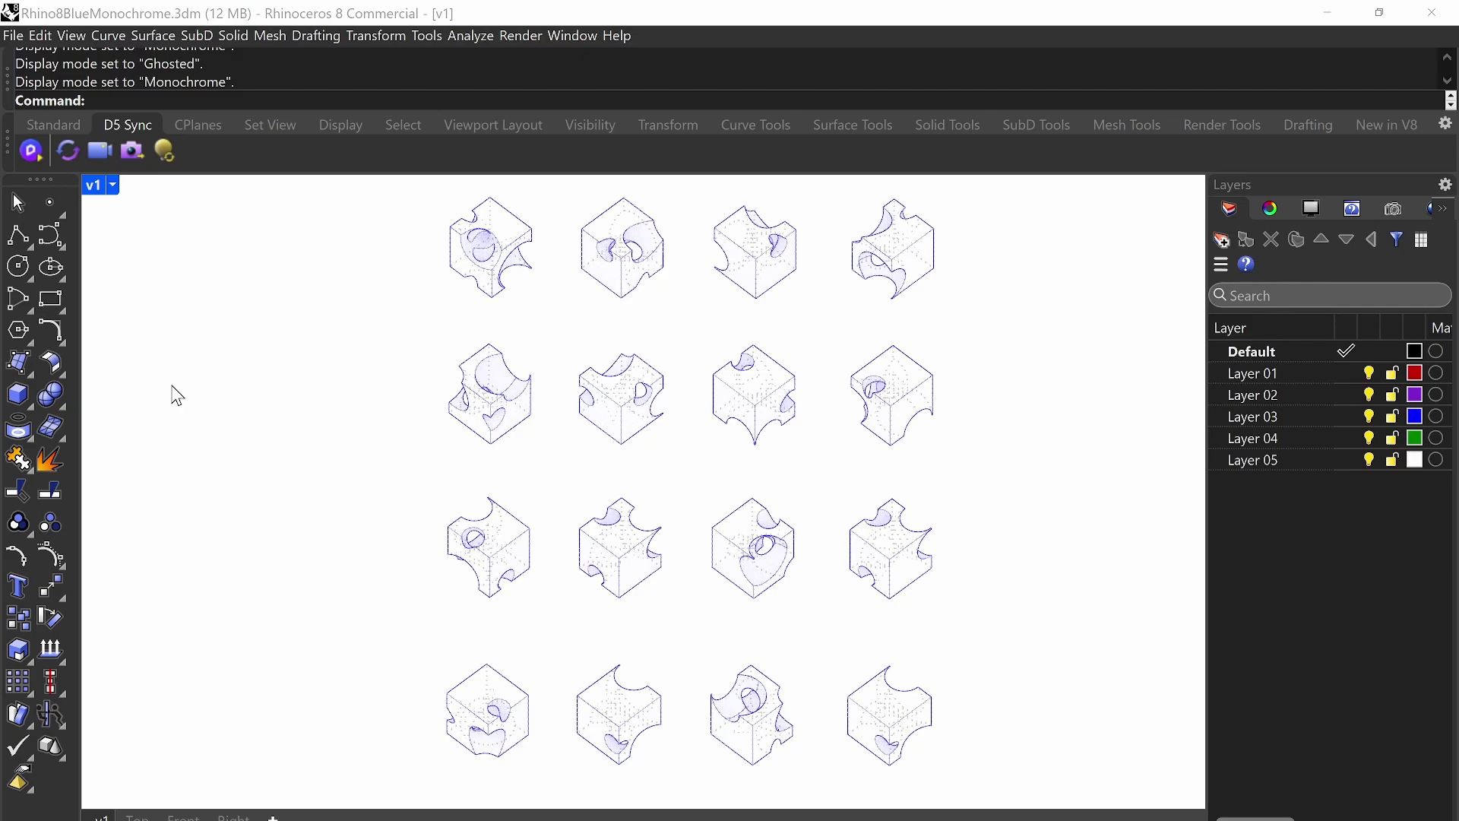
{"action": "type", "text": "Options"}
{"action": "key", "text": "Return"}
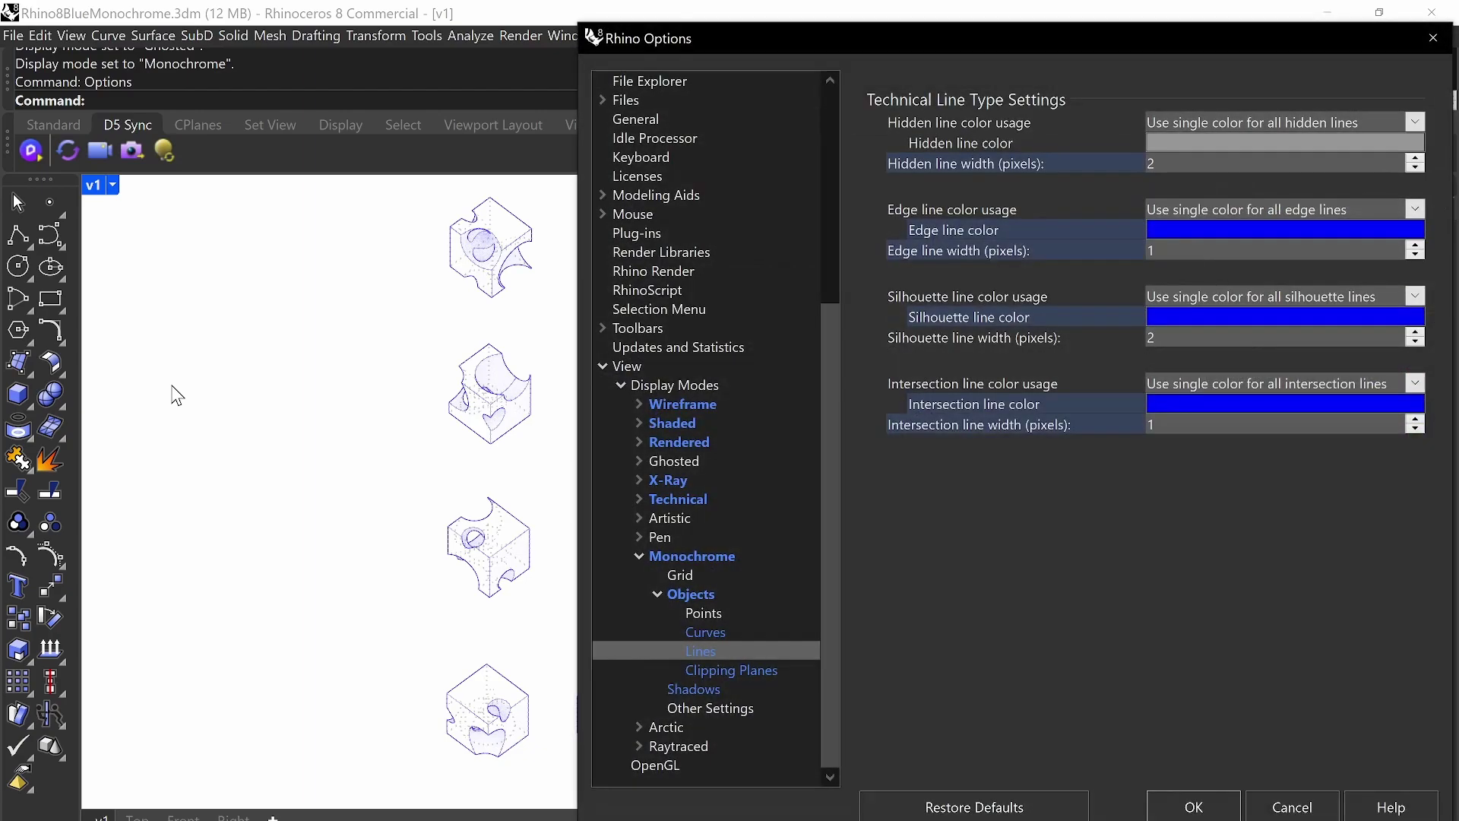
Collapse and re-expand the View category of the options to locate the list of display modes.
{"action": "left_click", "coordinate": [602, 366]}
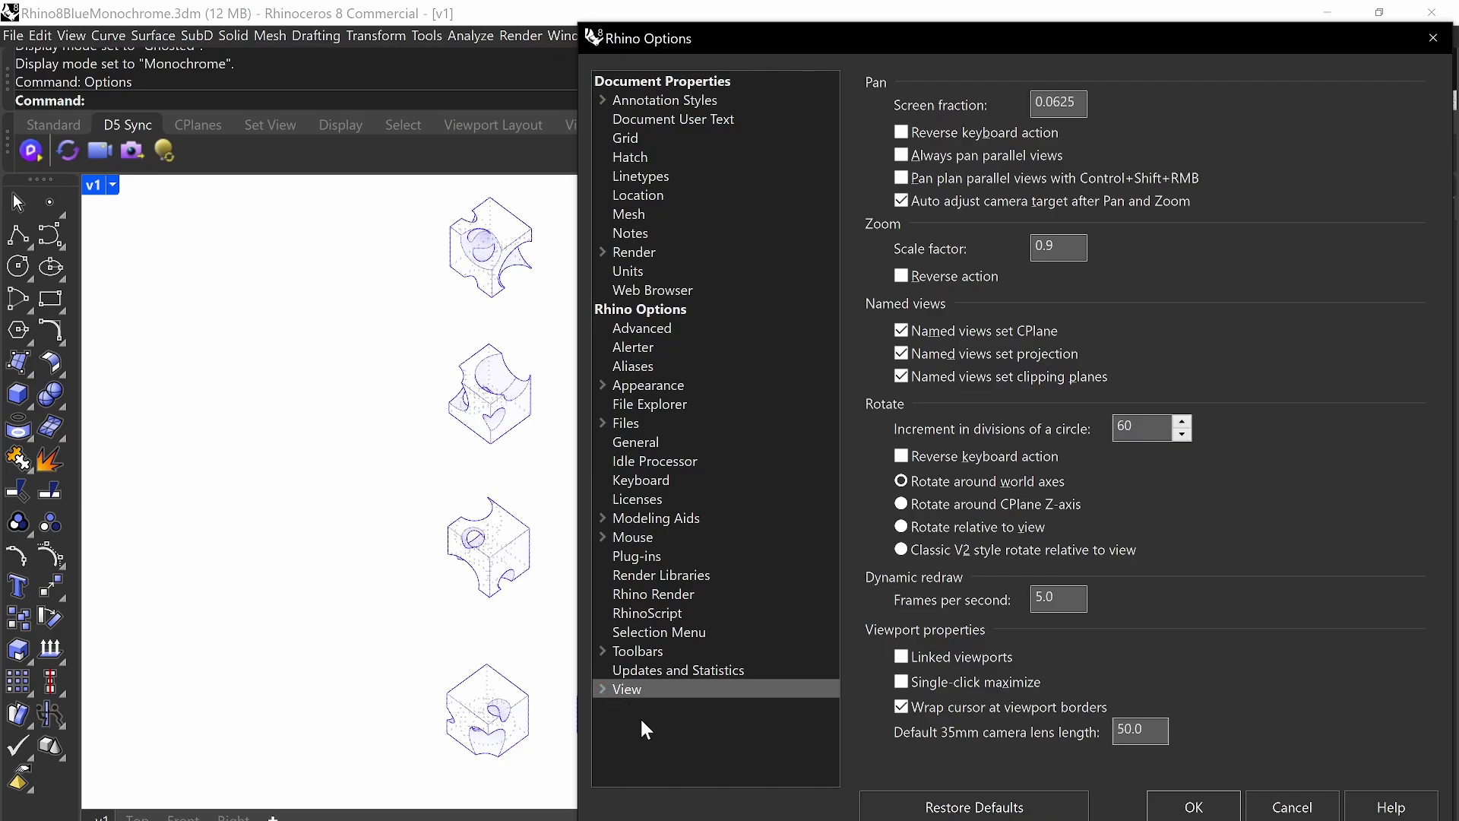
{"action": "key", "text": "ctrl+alt+g"}
{"action": "mouse_move", "coordinate": [403, 685]}
{"action": "left_mouse_down"}
{"action": "mouse_move", "coordinate": [761, 726]}
{"action": "mouse_move", "coordinate": [617, 710]}
{"action": "mouse_move", "coordinate": [649, 699]}
{"action": "left_mouse_up"}
{"action": "key", "text": "Escape"}
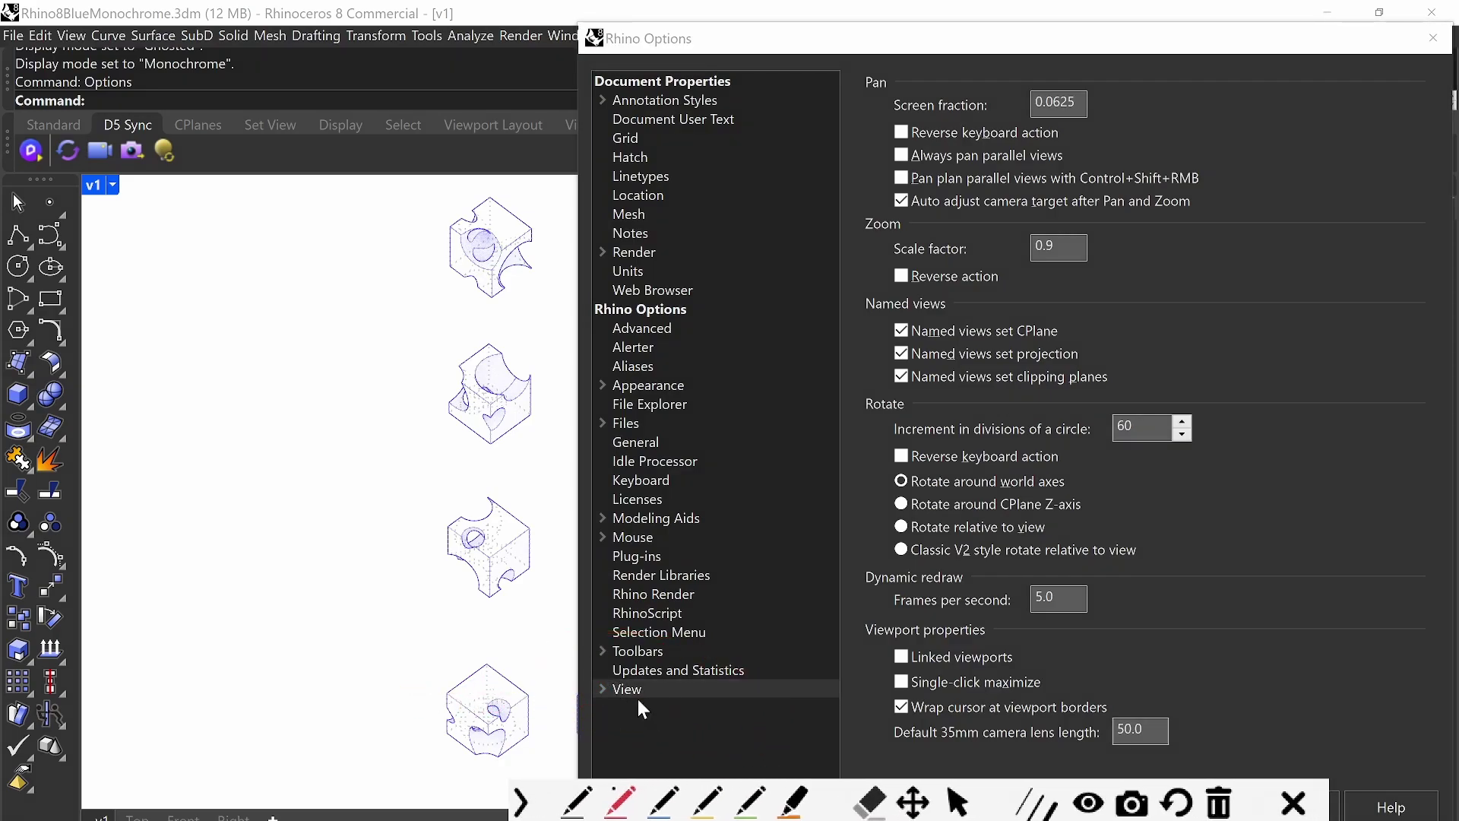
{"action": "left_click", "coordinate": [604, 690]}
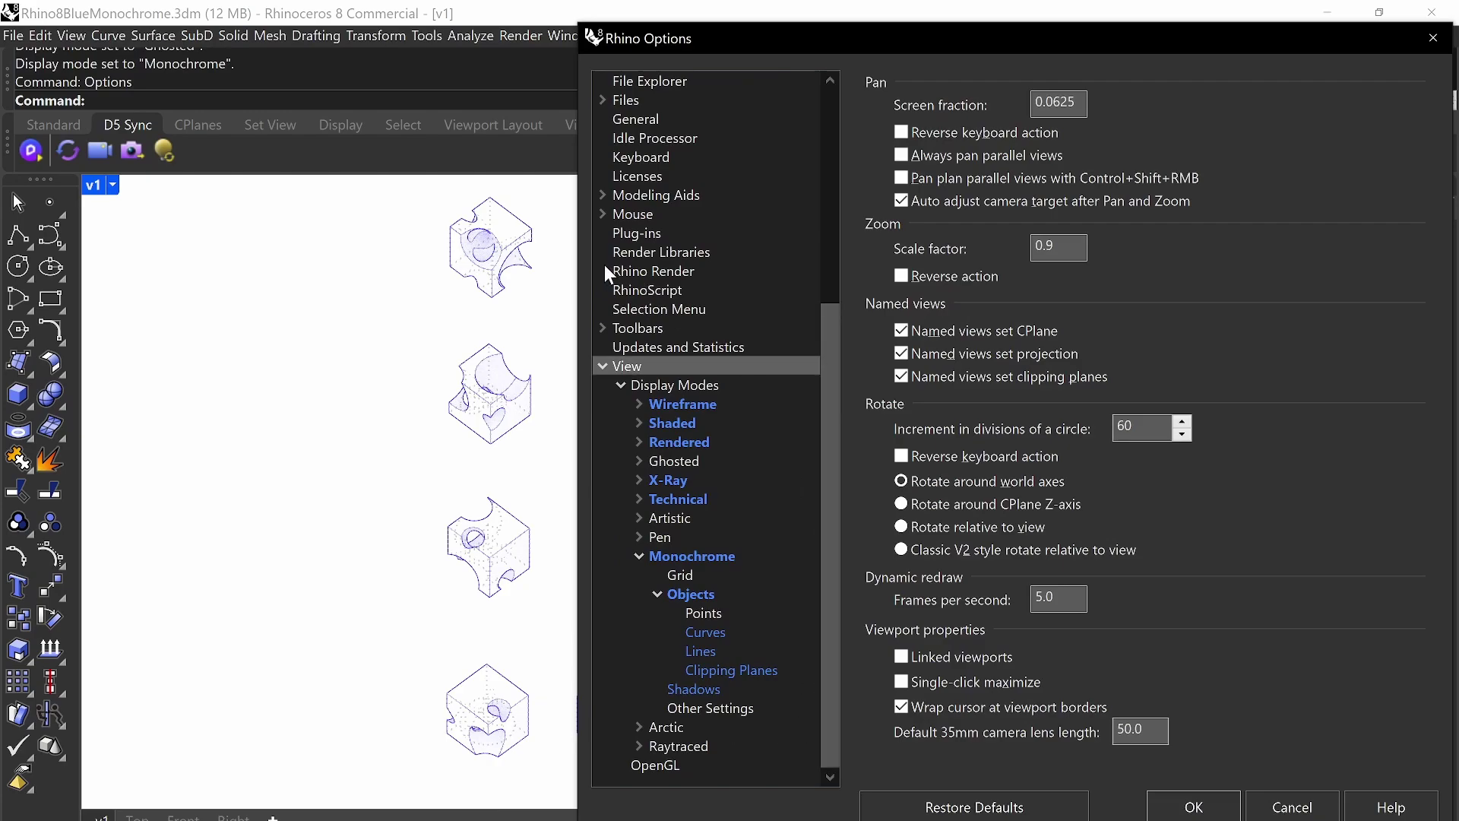
{"action": "key", "text": "ctrl+alt+g"}
{"action": "mouse_move", "coordinate": [759, 528]}
{"action": "left_mouse_down"}
{"action": "mouse_move", "coordinate": [772, 579]}
{"action": "mouse_move", "coordinate": [787, 547]}
{"action": "mouse_move", "coordinate": [721, 515]}
{"action": "left_mouse_up"}
{"action": "key", "text": "ctrl+alt+g"}
Expand the Monochrome display mode and open its main settings page.
{"action": "left_click", "coordinate": [640, 557]}
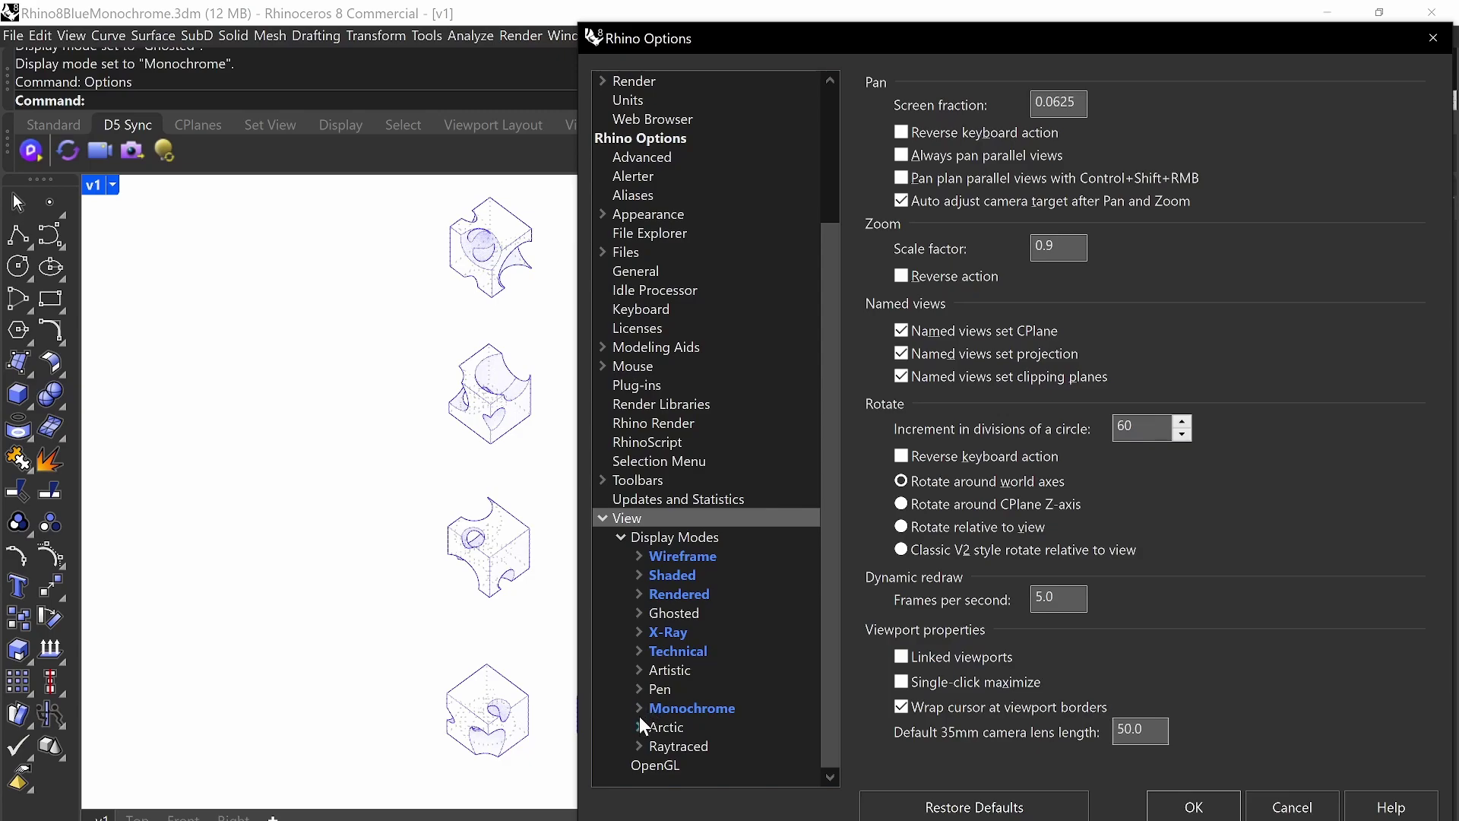
{"action": "key", "text": "ctrl+alt+g"}
{"action": "mouse_move", "coordinate": [748, 693]}
{"action": "left_mouse_down"}
{"action": "mouse_move", "coordinate": [661, 728]}
{"action": "mouse_move", "coordinate": [752, 695]}
{"action": "left_mouse_up"}
{"action": "key", "text": "ctrl+alt+g"}
{"action": "left_click", "coordinate": [639, 708]}
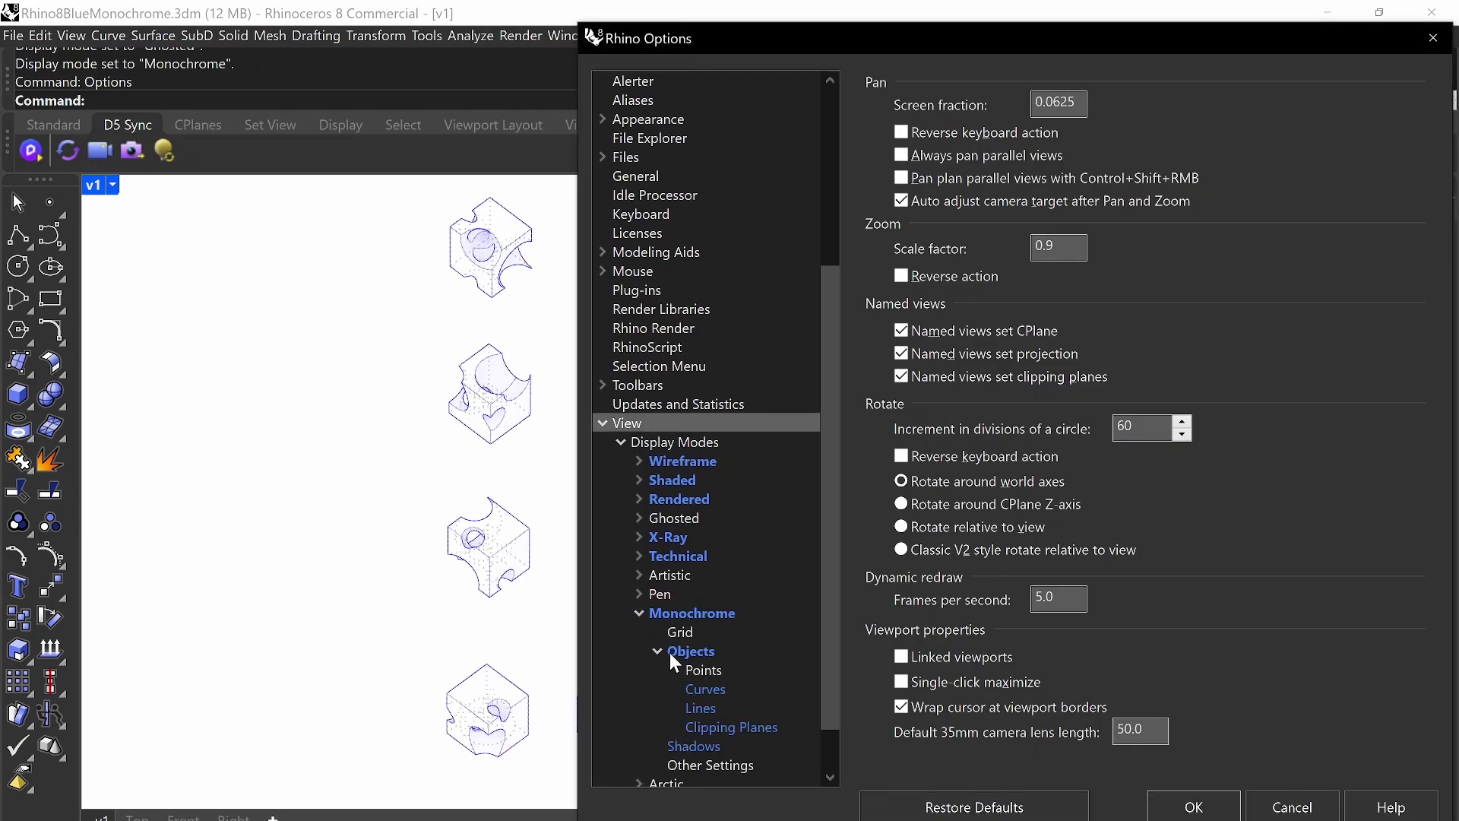
{"action": "key", "text": "ctrl+alt+g"}
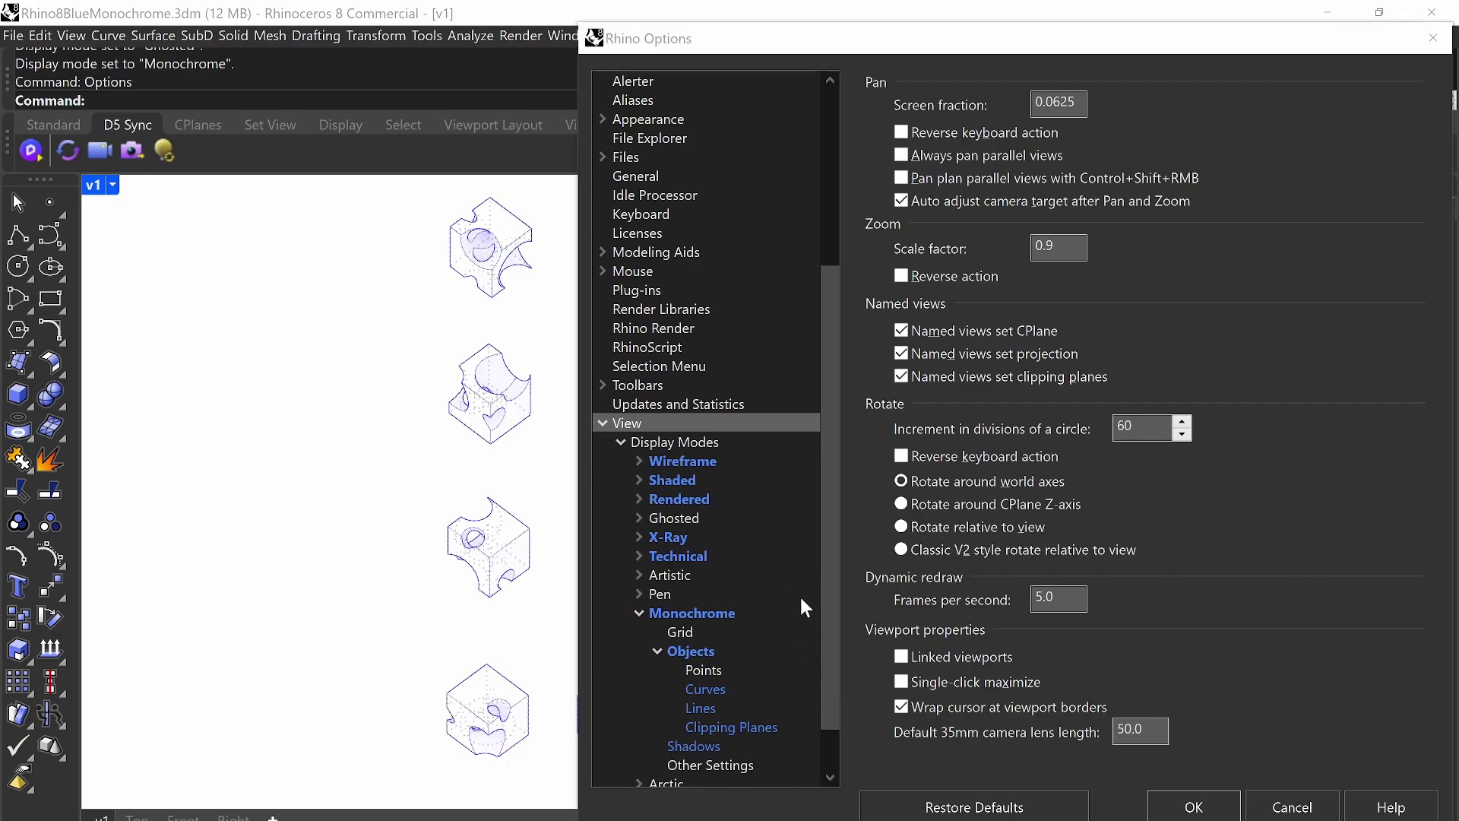
{"action": "key", "text": "Escape"}
{"action": "left_click_drag", "start_coordinate": [982, 33], "coordinate": [642, 47]}
{"action": "left_click", "coordinate": [354, 628]}
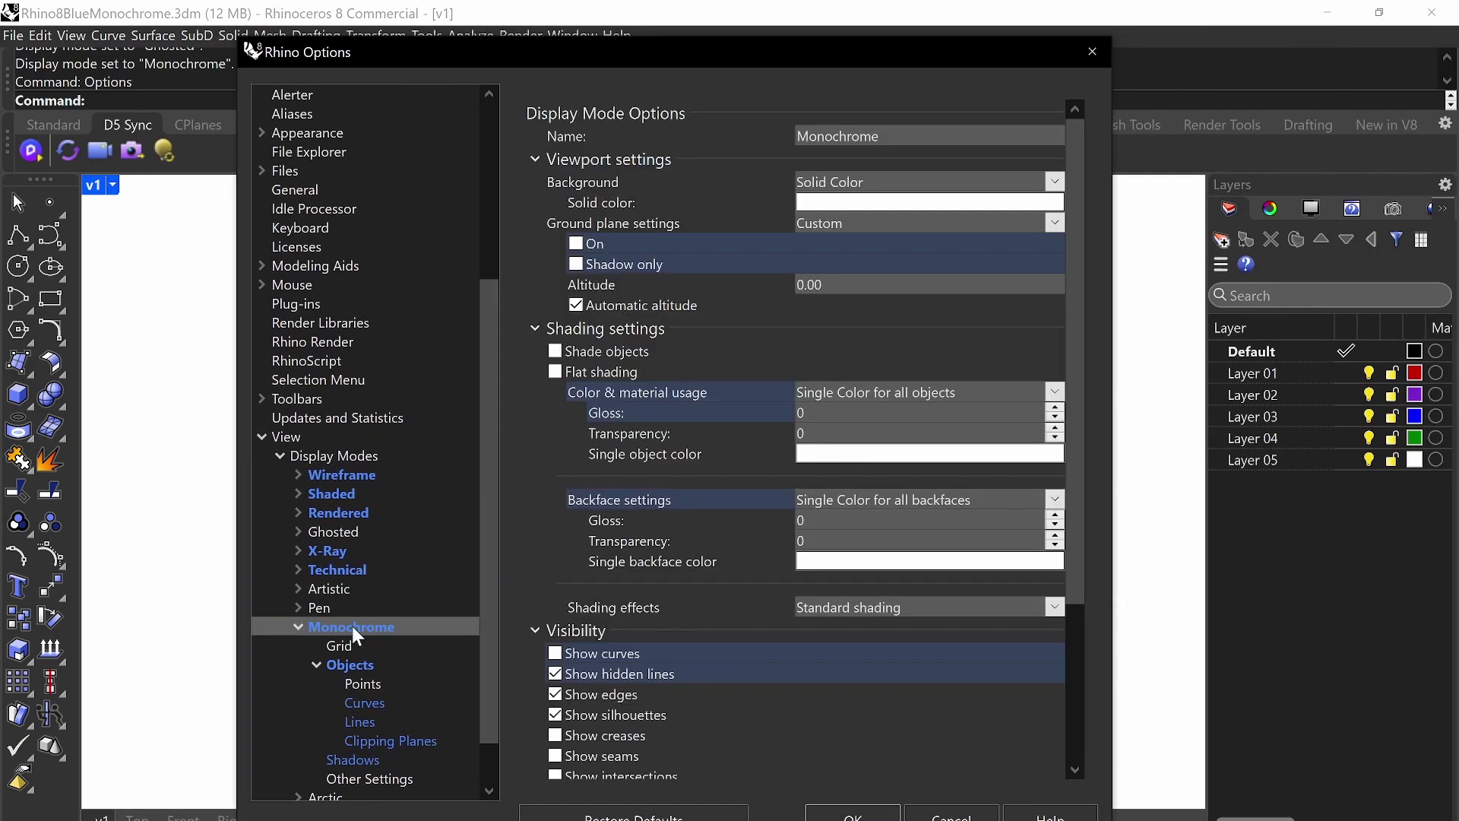
Set the Monochrome mode's viewport background to Solid Color.
{"action": "key", "text": "ctrl+alt+g"}
{"action": "mouse_move", "coordinate": [504, 608]}
{"action": "left_mouse_down"}
{"action": "mouse_move", "coordinate": [308, 605]}
{"action": "mouse_move", "coordinate": [490, 646]}
{"action": "left_mouse_up"}
{"action": "key", "text": "Escape"}
{"action": "key", "text": "ctrl+alt+g"}
{"action": "left_click_drag", "start_coordinate": [495, 175], "coordinate": [536, 177]}
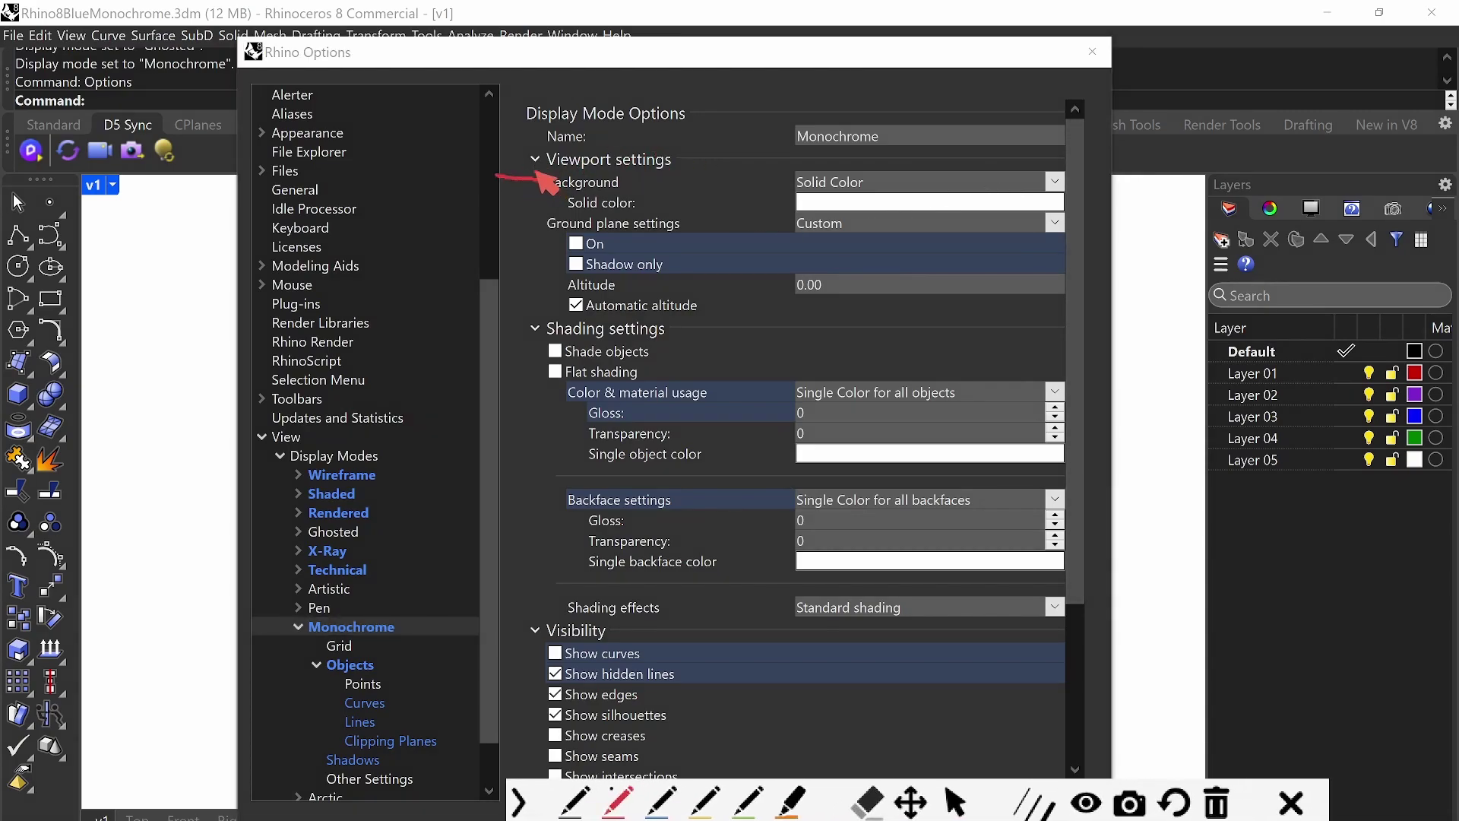
{"action": "mouse_move", "coordinate": [911, 162]}
{"action": "left_mouse_down"}
{"action": "mouse_move", "coordinate": [779, 169]}
{"action": "mouse_move", "coordinate": [882, 193]}
{"action": "mouse_move", "coordinate": [885, 157]}
{"action": "left_mouse_up"}
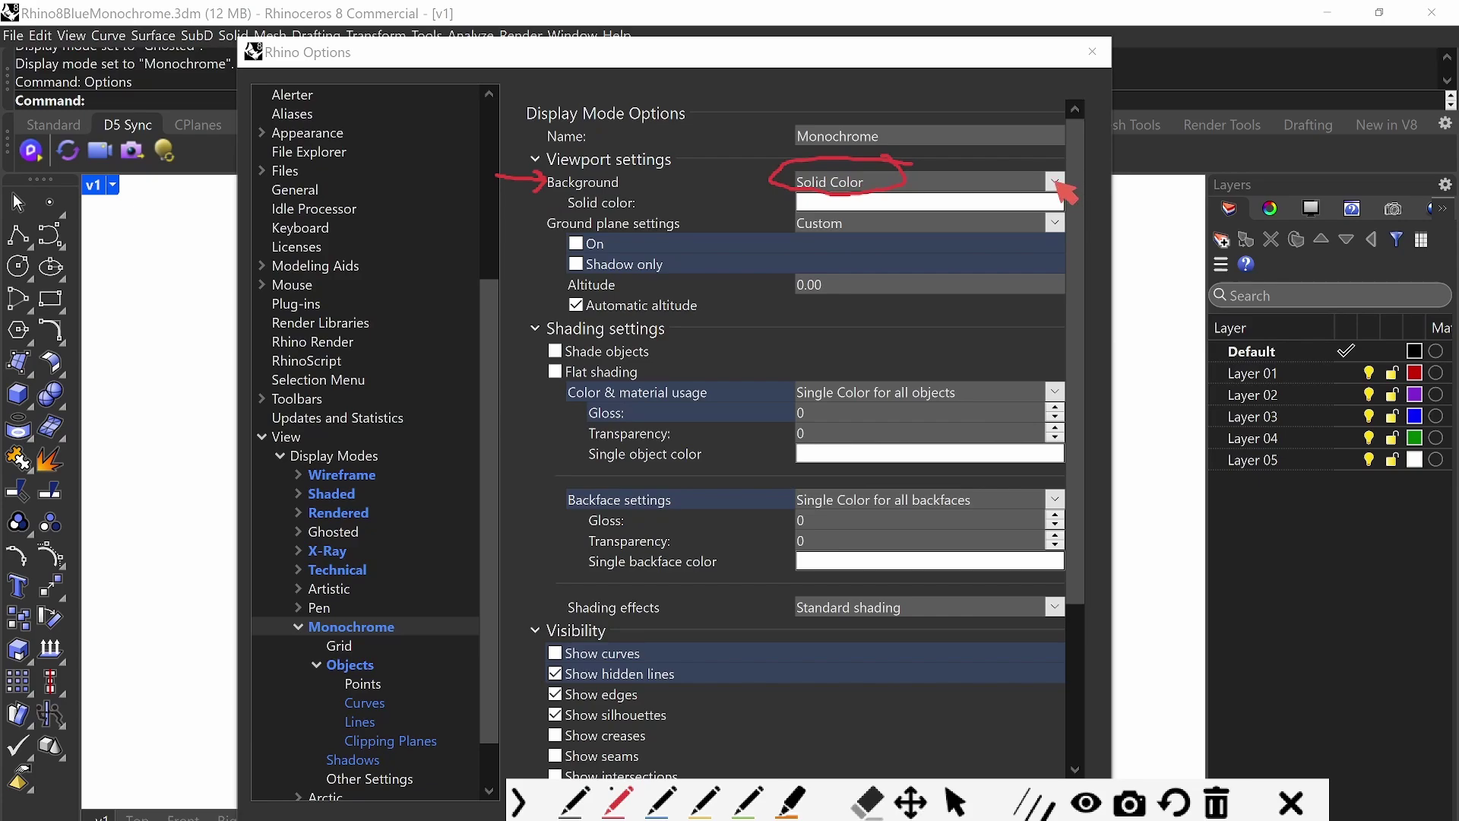
{"action": "key", "text": "ctrl+alt+g"}
{"action": "left_click", "coordinate": [1051, 181]}
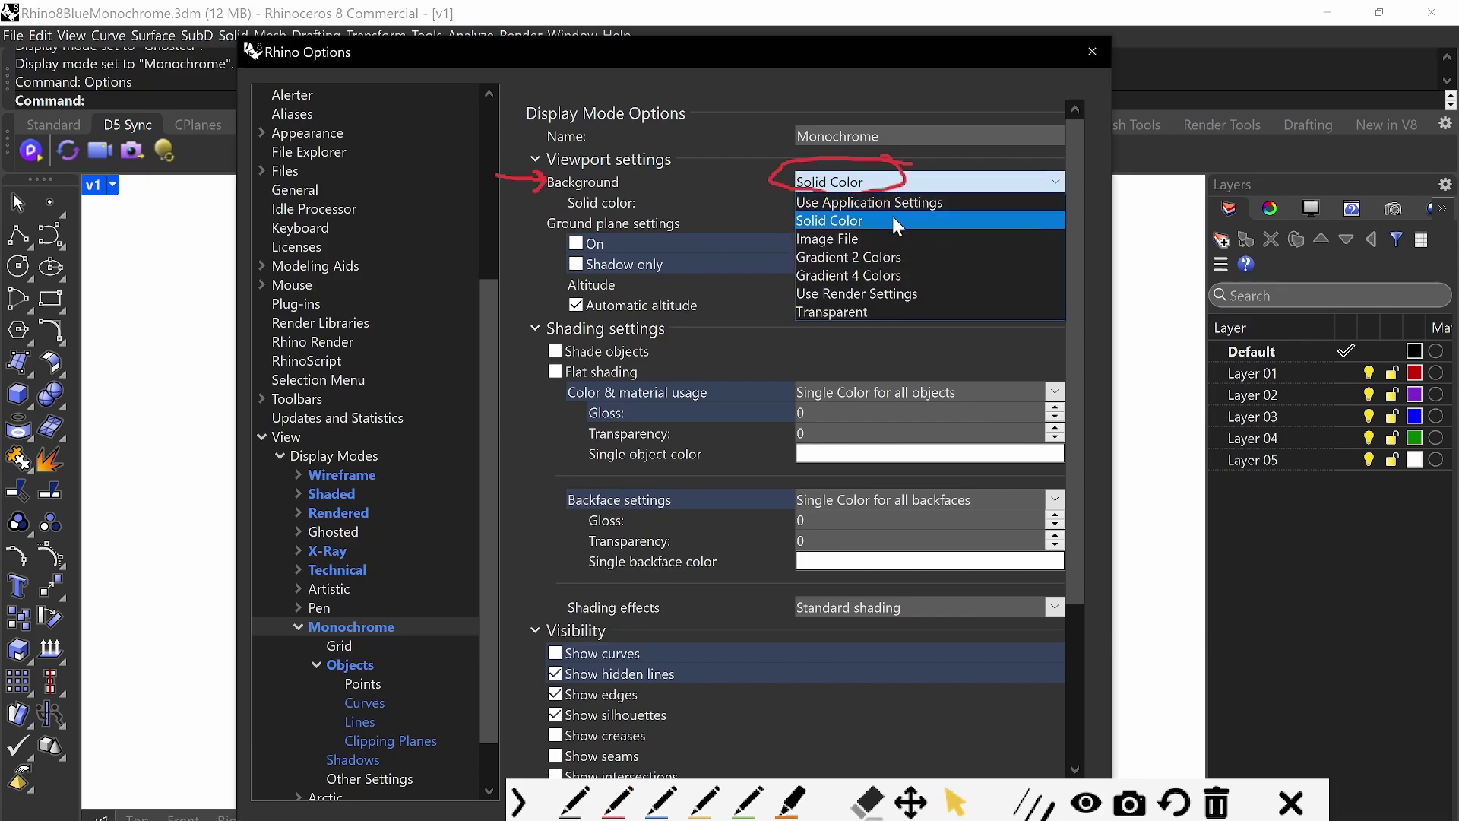
{"action": "left_click", "coordinate": [859, 220]}
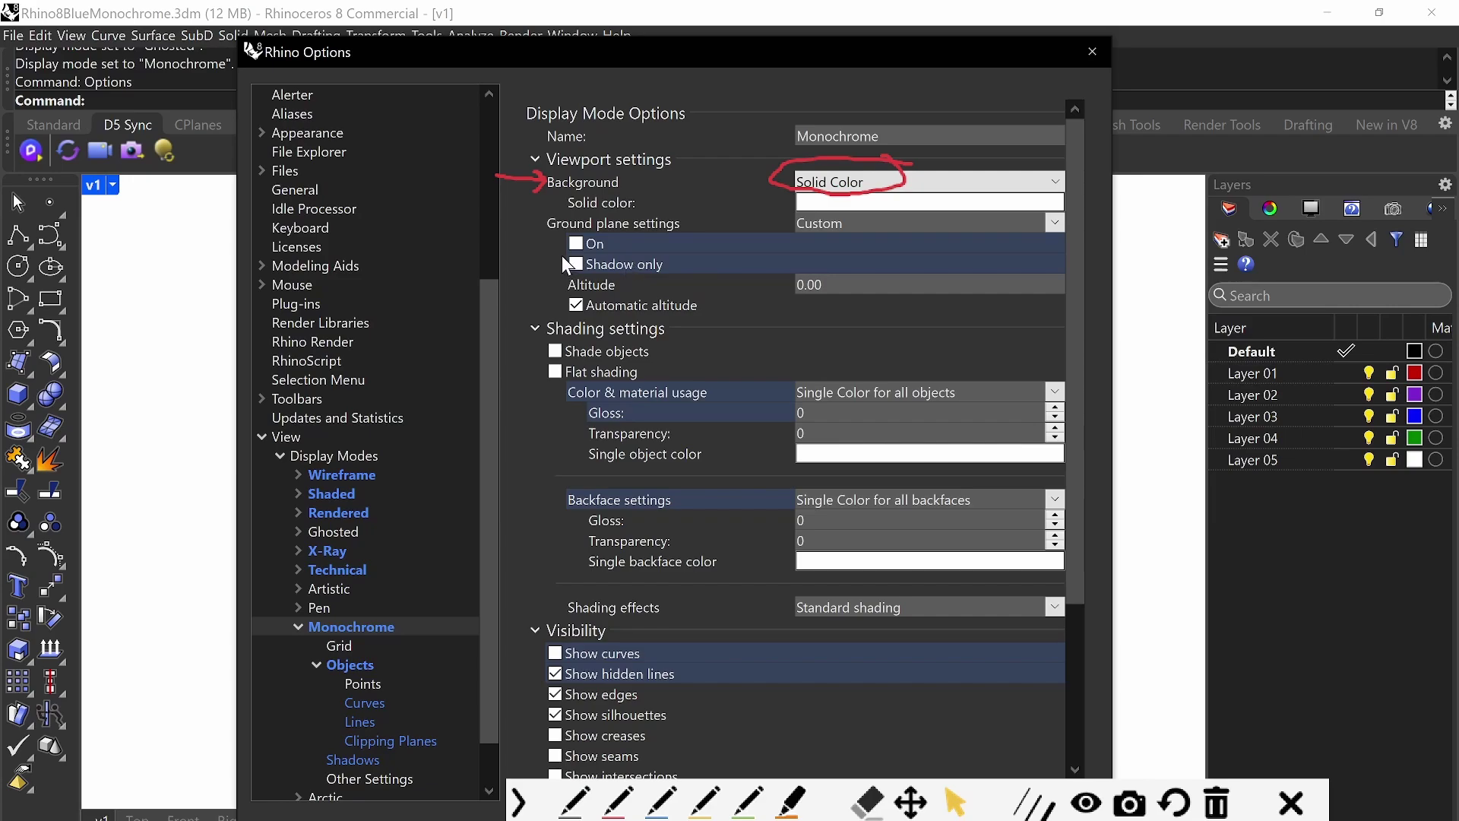
Set the Monochrome mode's color and material usage to Single Color for all objects.
{"action": "key", "text": "ctrl+alt+g"}
{"action": "mouse_move", "coordinate": [536, 234]}
{"action": "left_mouse_down"}
{"action": "mouse_move", "coordinate": [523, 247]}
{"action": "mouse_move", "coordinate": [544, 259]}
{"action": "left_mouse_up"}
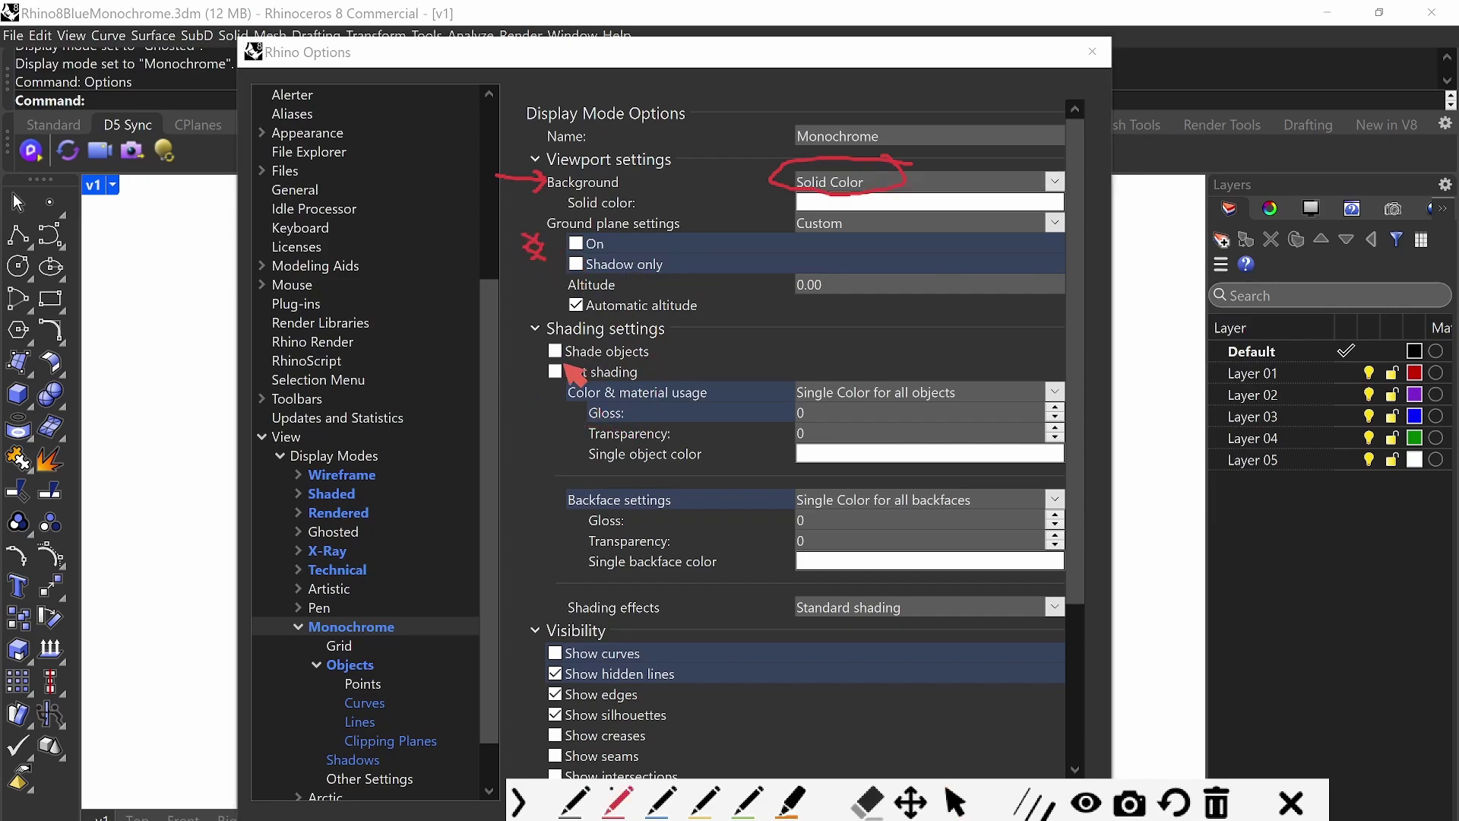
{"action": "mouse_move", "coordinate": [513, 341]}
{"action": "left_mouse_down"}
{"action": "mouse_move", "coordinate": [530, 357]}
{"action": "mouse_move", "coordinate": [516, 376]}
{"action": "mouse_move", "coordinate": [531, 376]}
{"action": "left_mouse_up"}
{"action": "mouse_move", "coordinate": [712, 387]}
{"action": "left_mouse_down"}
{"action": "mouse_move", "coordinate": [549, 401]}
{"action": "mouse_move", "coordinate": [716, 389]}
{"action": "left_mouse_up"}
{"action": "mouse_move", "coordinate": [1029, 367]}
{"action": "left_mouse_down"}
{"action": "mouse_move", "coordinate": [874, 369]}
{"action": "mouse_move", "coordinate": [872, 411]}
{"action": "mouse_move", "coordinate": [1073, 399]}
{"action": "mouse_move", "coordinate": [980, 368]}
{"action": "left_mouse_up"}
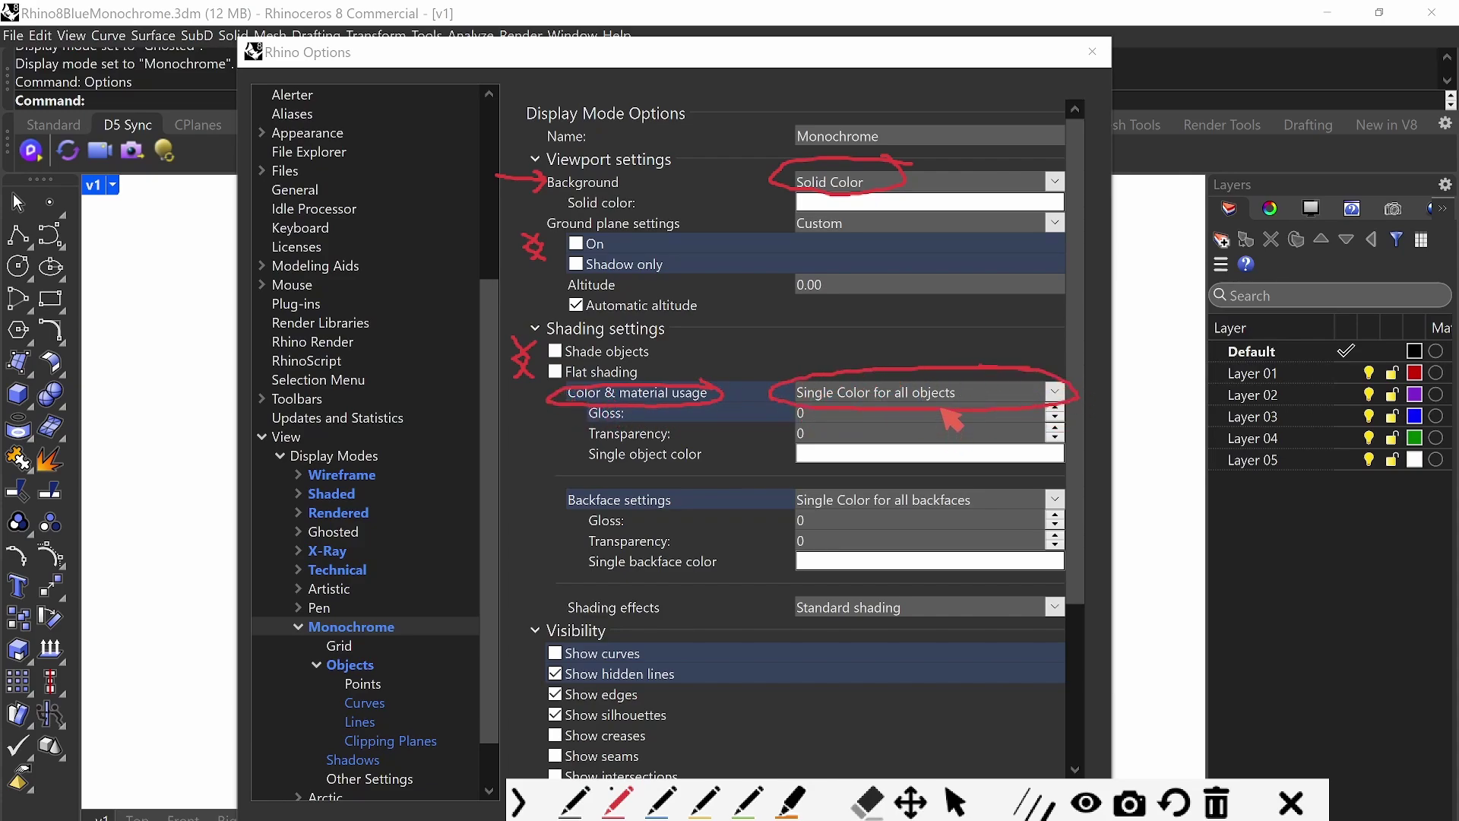
{"action": "key", "text": "m"}
{"action": "left_click", "coordinate": [1054, 393]}
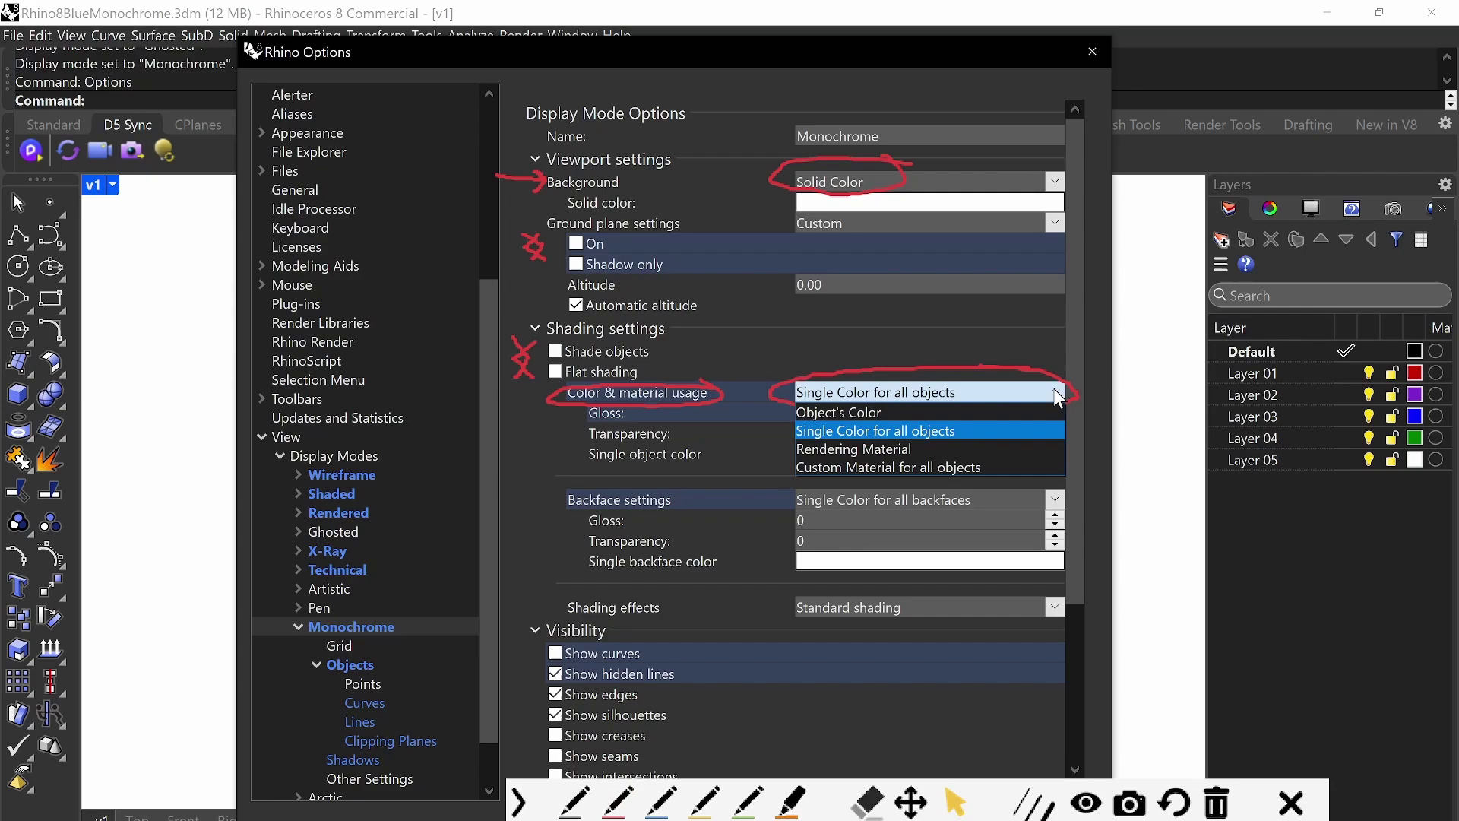
{"action": "left_click", "coordinate": [951, 428]}
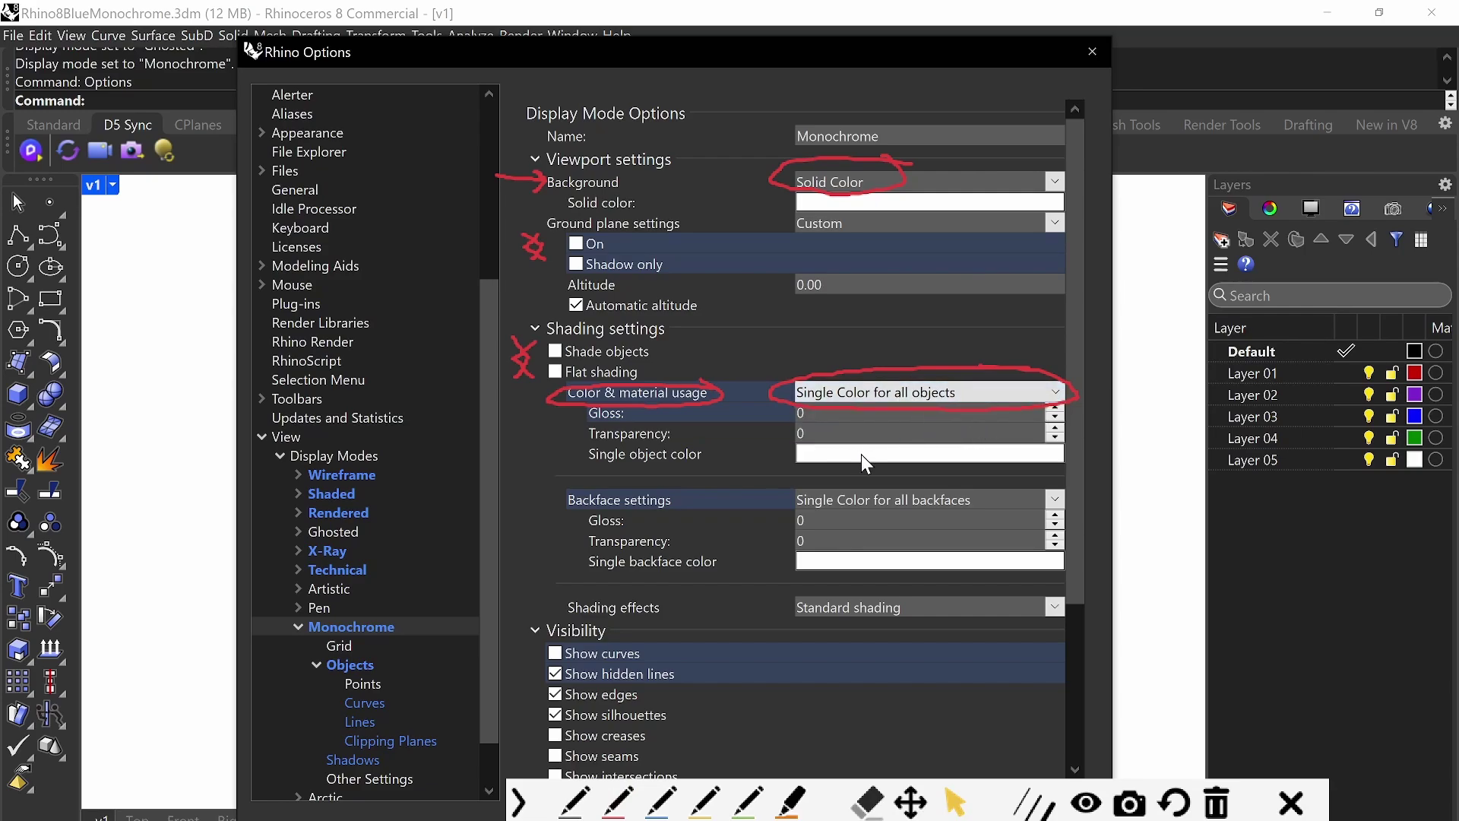
Examine the choices offered for the Monochrome mode's backface settings without changing the selection.
{"action": "key", "text": "ctrl+alt+g"}
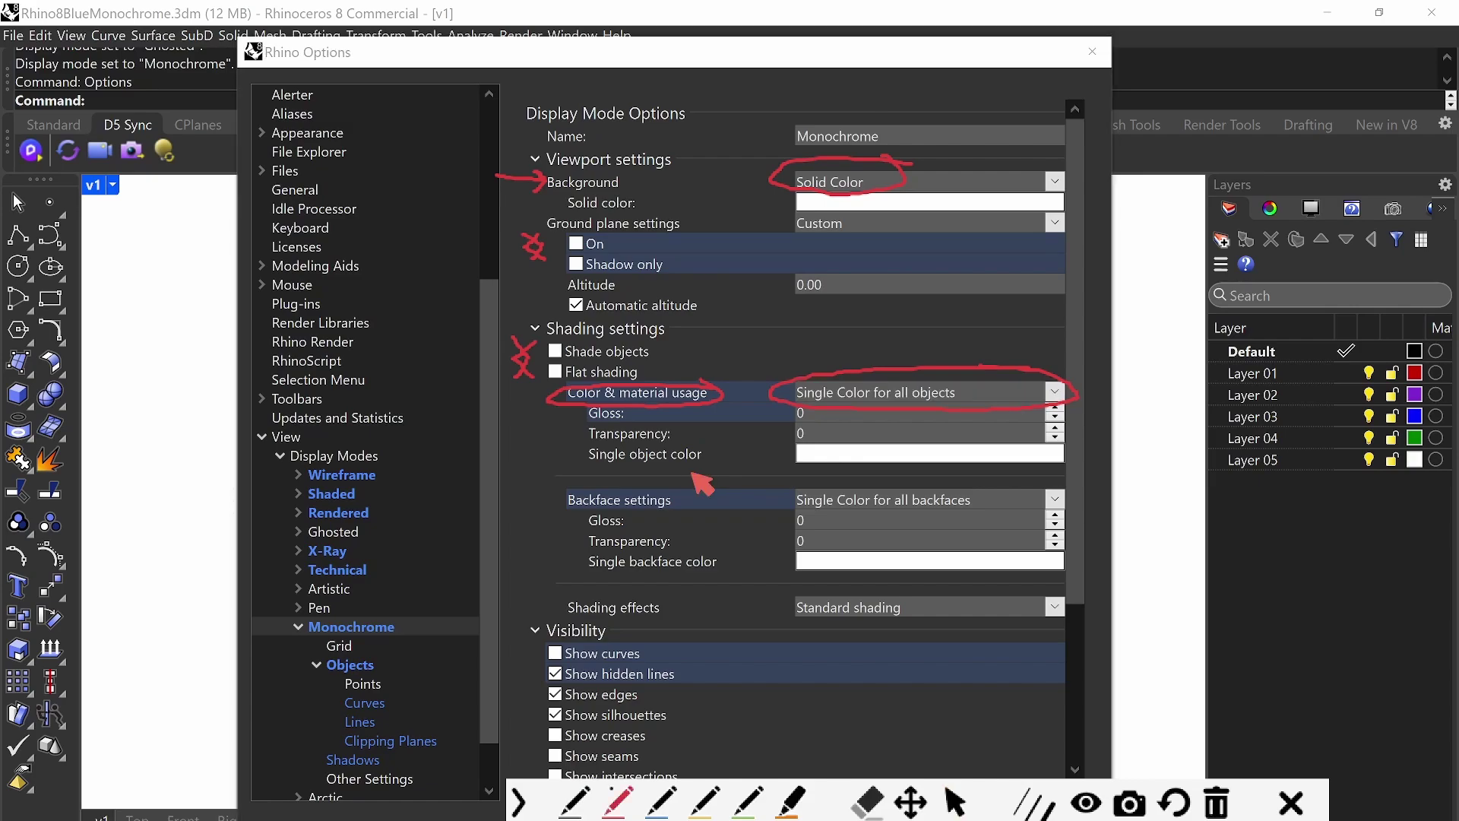
{"action": "mouse_move", "coordinate": [693, 477]}
{"action": "left_mouse_down"}
{"action": "mouse_move", "coordinate": [570, 477]}
{"action": "mouse_move", "coordinate": [642, 506]}
{"action": "mouse_move", "coordinate": [712, 486]}
{"action": "left_mouse_up"}
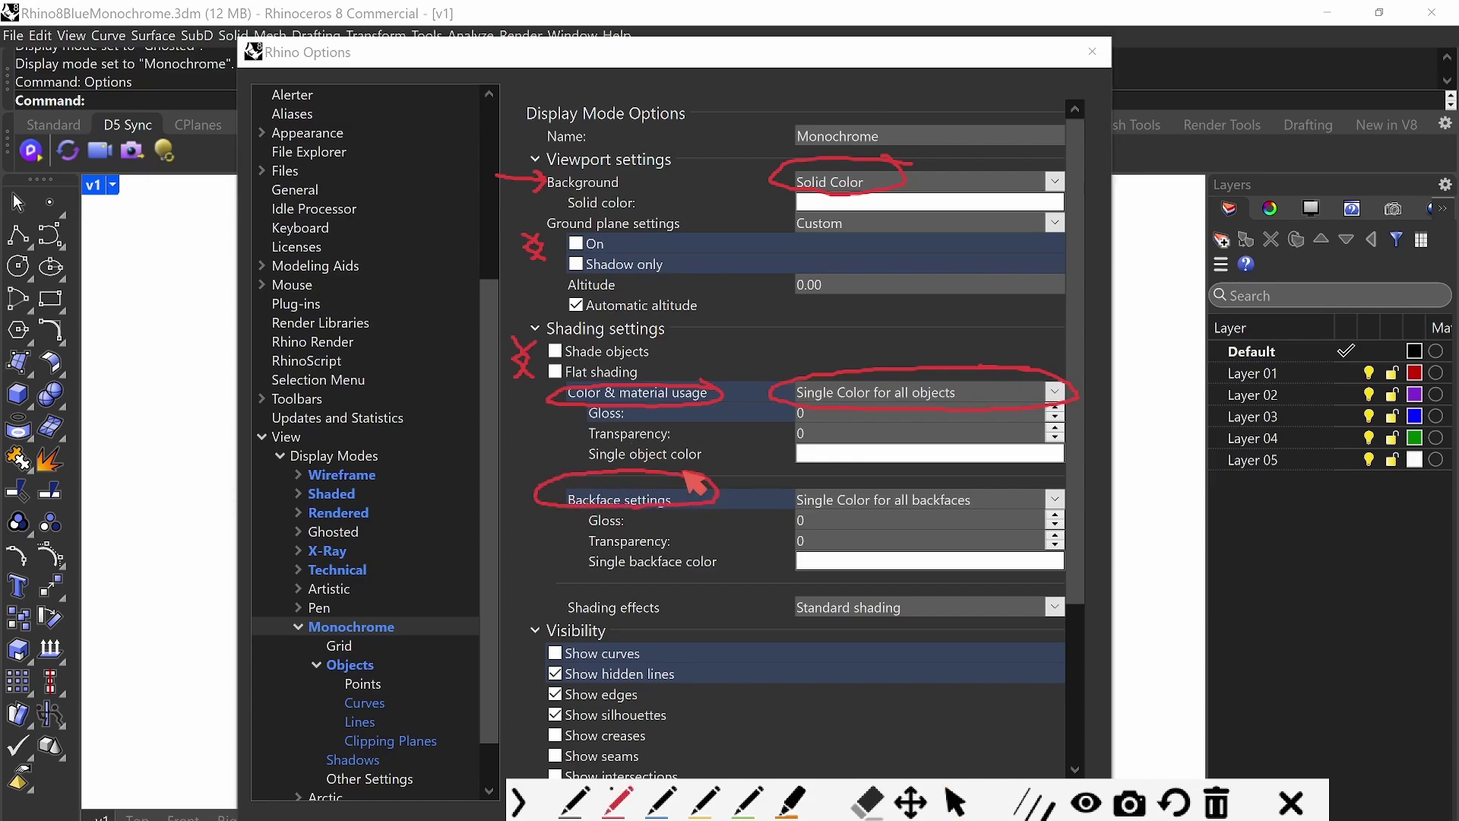
{"action": "mouse_move", "coordinate": [1090, 482]}
{"action": "left_mouse_down"}
{"action": "mouse_move", "coordinate": [885, 485]}
{"action": "mouse_move", "coordinate": [834, 519]}
{"action": "mouse_move", "coordinate": [1082, 494]}
{"action": "mouse_move", "coordinate": [1061, 479]}
{"action": "left_mouse_up"}
{"action": "key", "text": "ctrl+alt+g"}
{"action": "left_click", "coordinate": [1060, 496]}
{"action": "left_click", "coordinate": [1054, 499]}
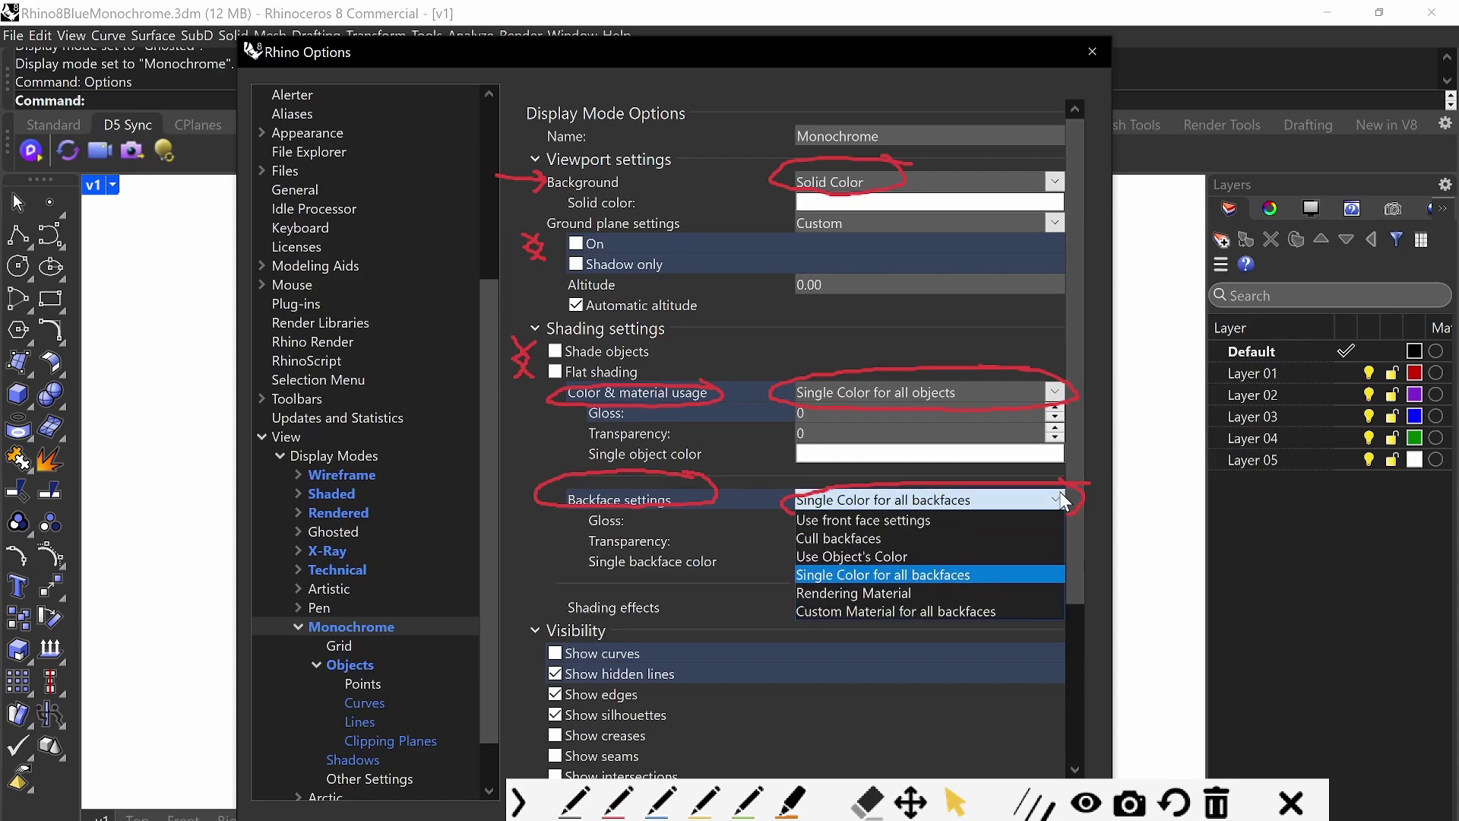
{"action": "left_click", "coordinate": [1060, 493]}
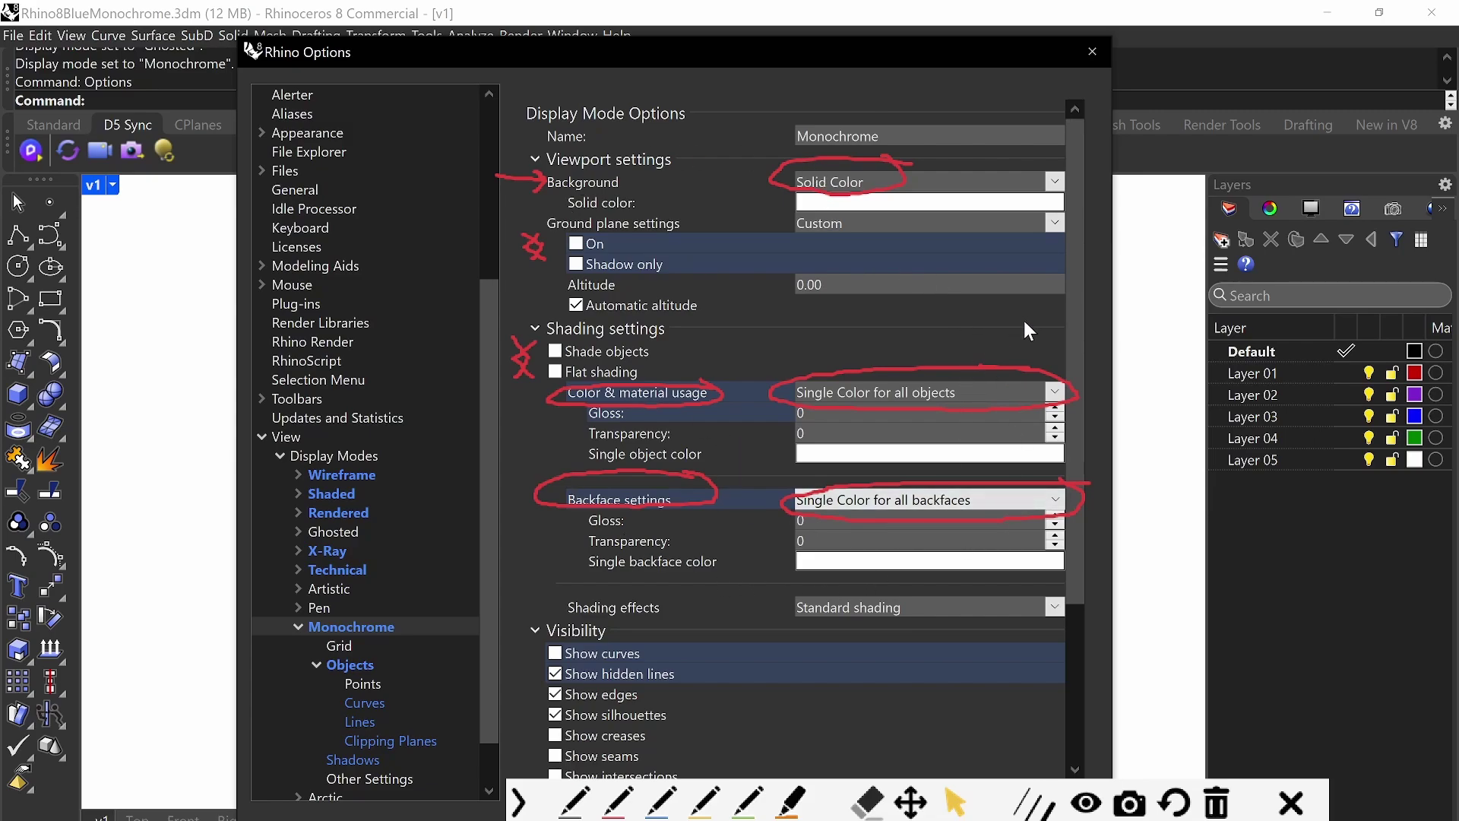
Move the options dialog aside and examine the Visibility settings for hidden lines, edges, silhouettes, creases, seams and intersections alongside the model.
{"action": "left_click", "coordinate": [1217, 803]}
{"action": "left_click_drag", "start_coordinate": [1073, 225], "coordinate": [1071, 482]}
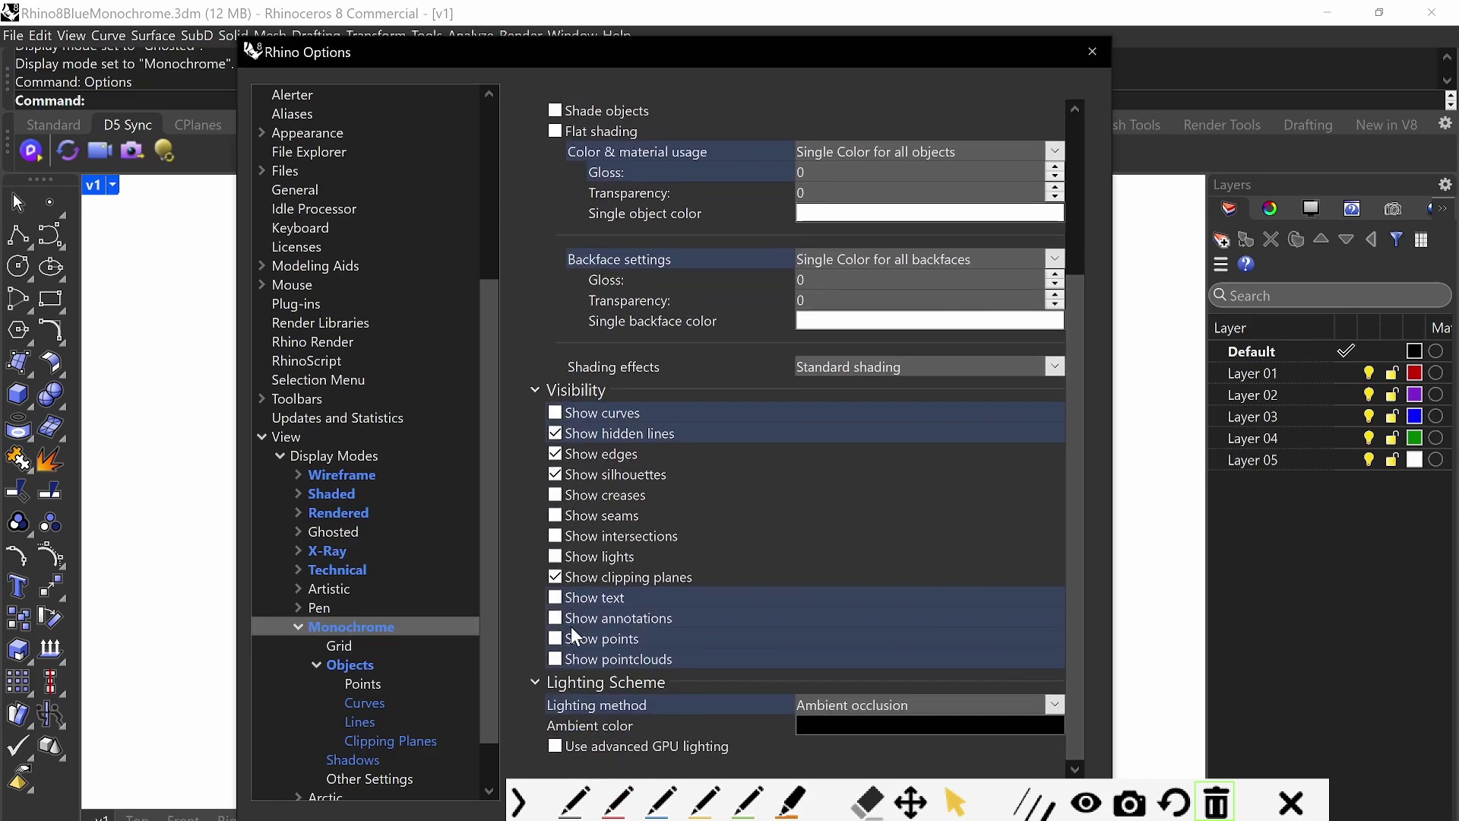
{"action": "key", "text": "ctrl+alt+g"}
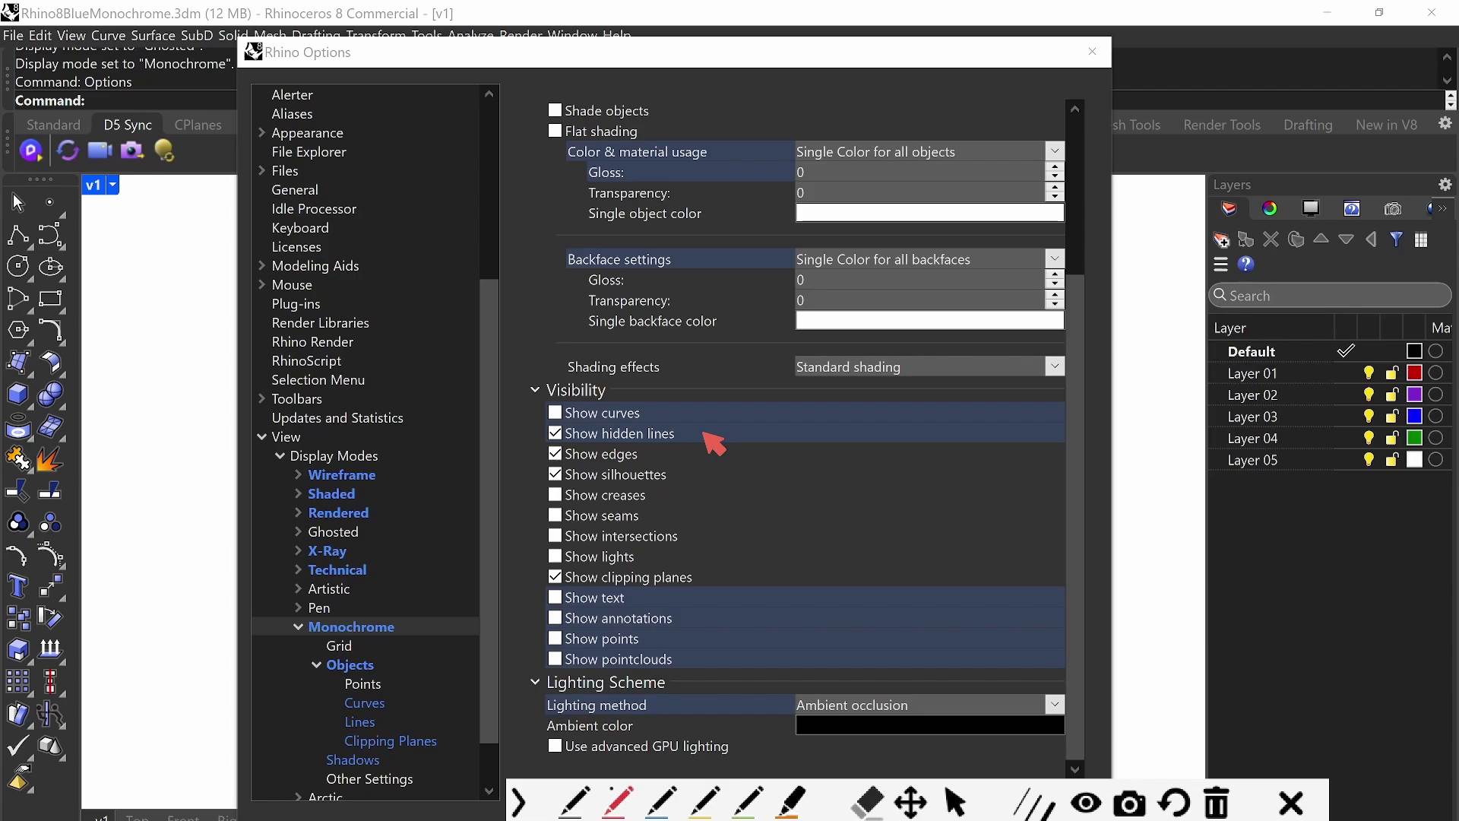
{"action": "key", "text": "Escape"}
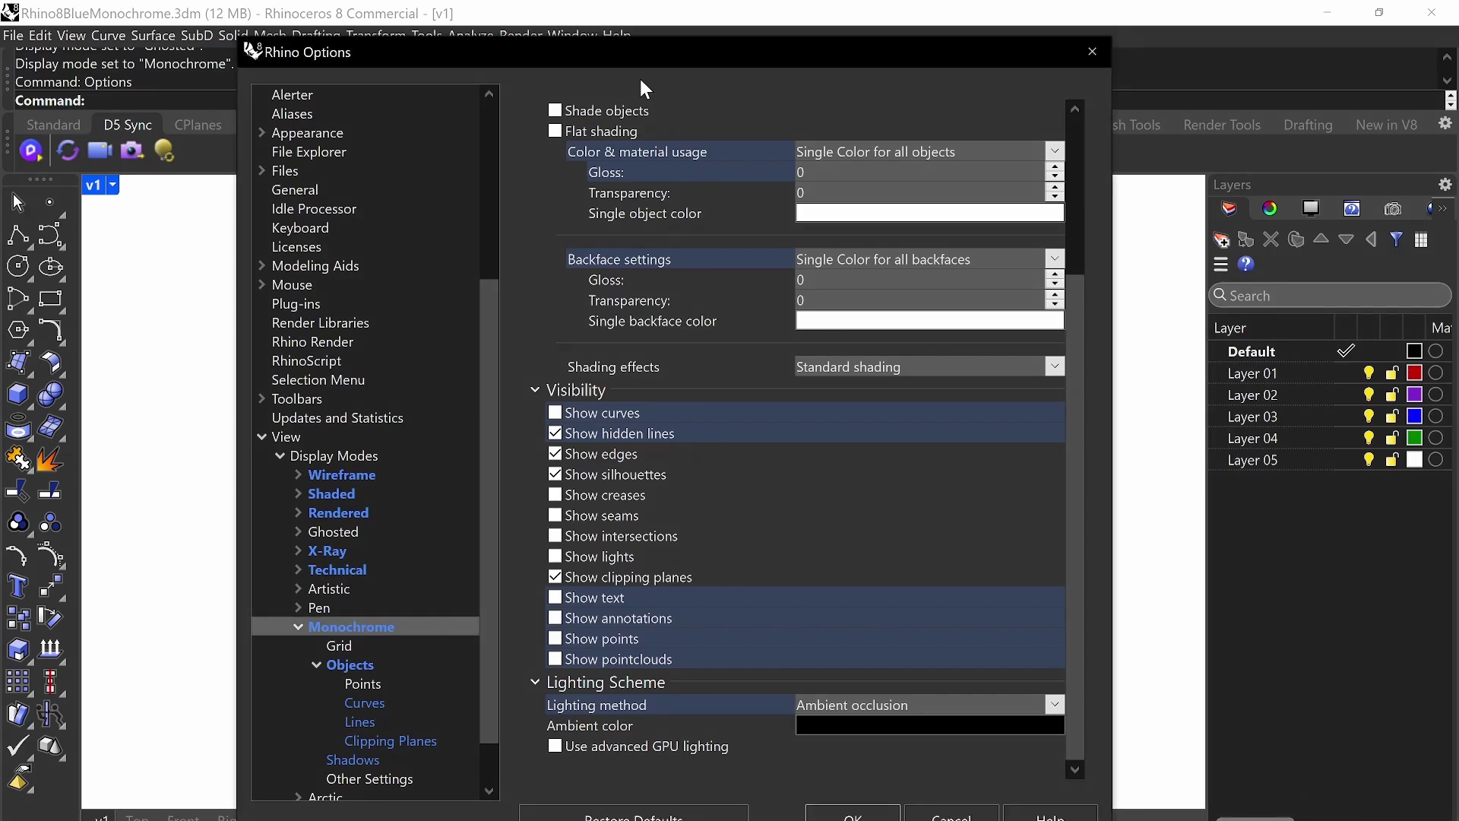
{"action": "mouse_move", "coordinate": [547, 51]}
{"action": "left_mouse_down"}
{"action": "mouse_move", "coordinate": [1092, 56]}
{"action": "mouse_move", "coordinate": [182, 50]}
{"action": "mouse_move", "coordinate": [540, 68]}
{"action": "mouse_move", "coordinate": [511, 72]}
{"action": "mouse_move", "coordinate": [427, 61]}
{"action": "mouse_move", "coordinate": [678, 47]}
{"action": "left_mouse_up"}
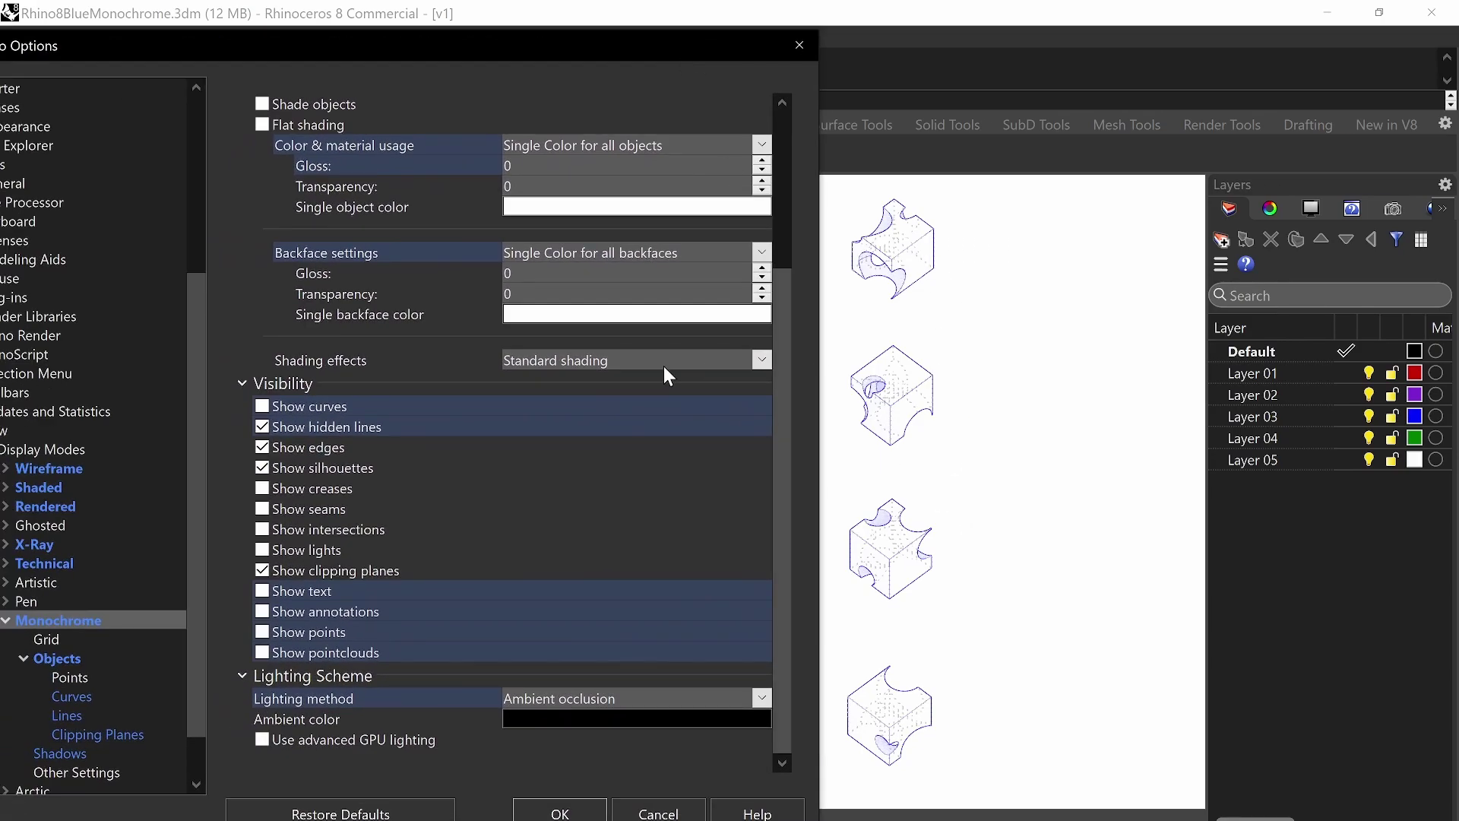
{"action": "key", "text": "ctrl+alt+g"}
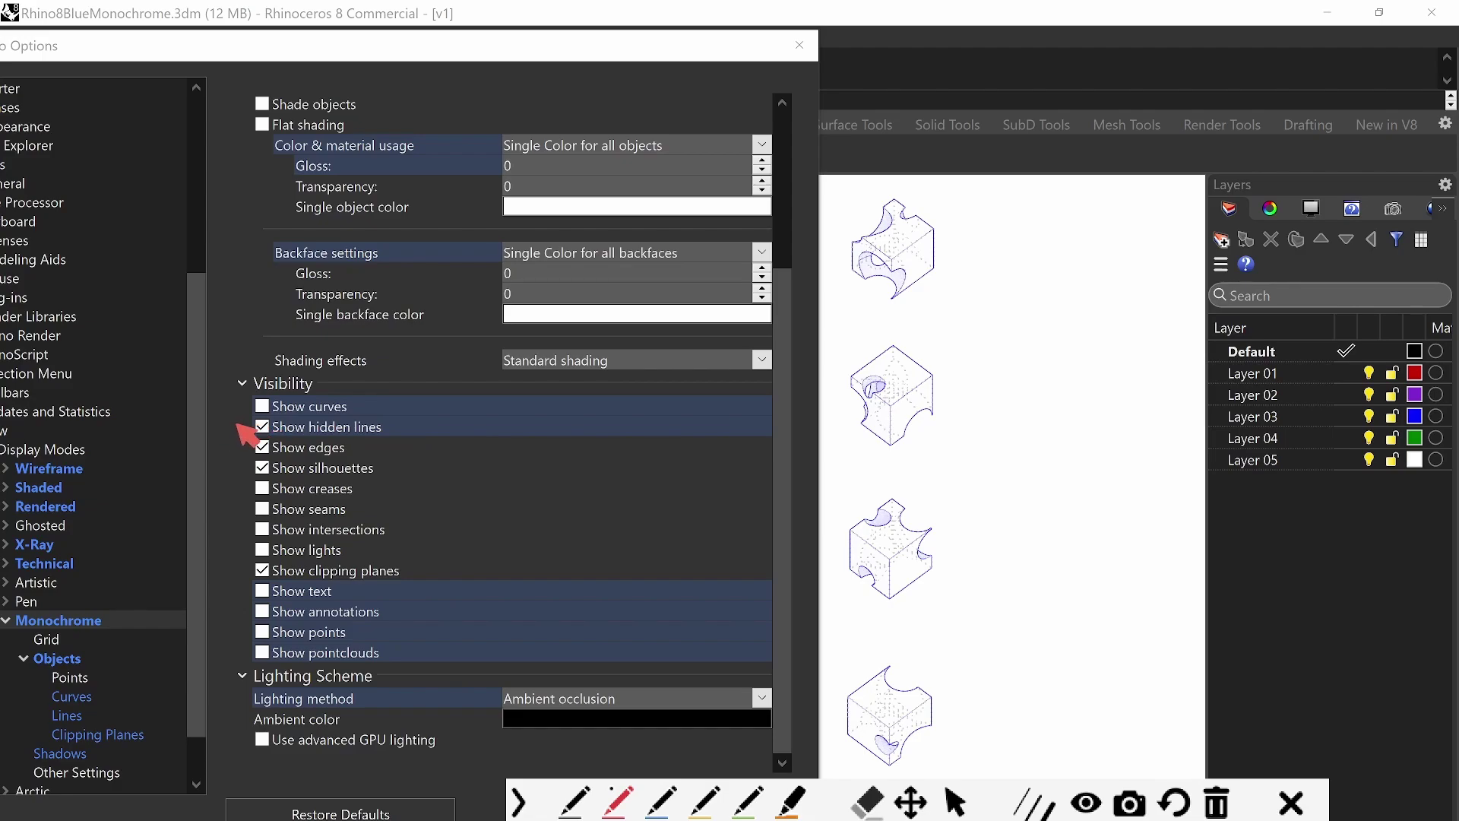
{"action": "mouse_move", "coordinate": [238, 427]}
{"action": "left_mouse_down"}
{"action": "mouse_move", "coordinate": [225, 423]}
{"action": "mouse_move", "coordinate": [242, 417]}
{"action": "mouse_move", "coordinate": [235, 430]}
{"action": "left_mouse_up"}
{"action": "left_click_drag", "start_coordinate": [229, 443], "coordinate": [244, 438]}
{"action": "left_click_drag", "start_coordinate": [224, 462], "coordinate": [241, 457]}
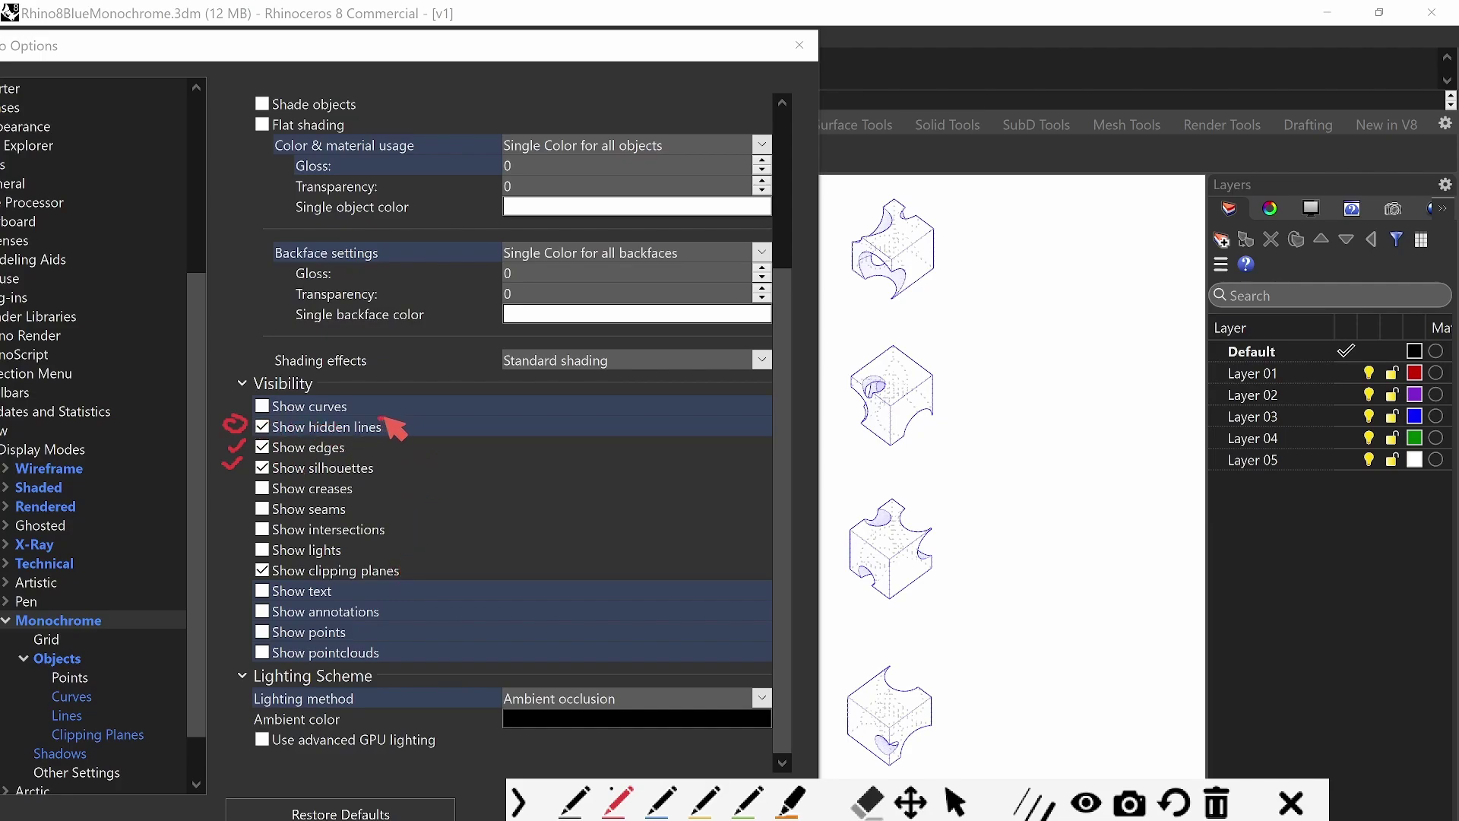
{"action": "mouse_move", "coordinate": [380, 417]}
{"action": "left_mouse_down"}
{"action": "mouse_move", "coordinate": [406, 419]}
{"action": "mouse_move", "coordinate": [377, 470]}
{"action": "mouse_move", "coordinate": [397, 472]}
{"action": "mouse_move", "coordinate": [385, 412]}
{"action": "left_mouse_up"}
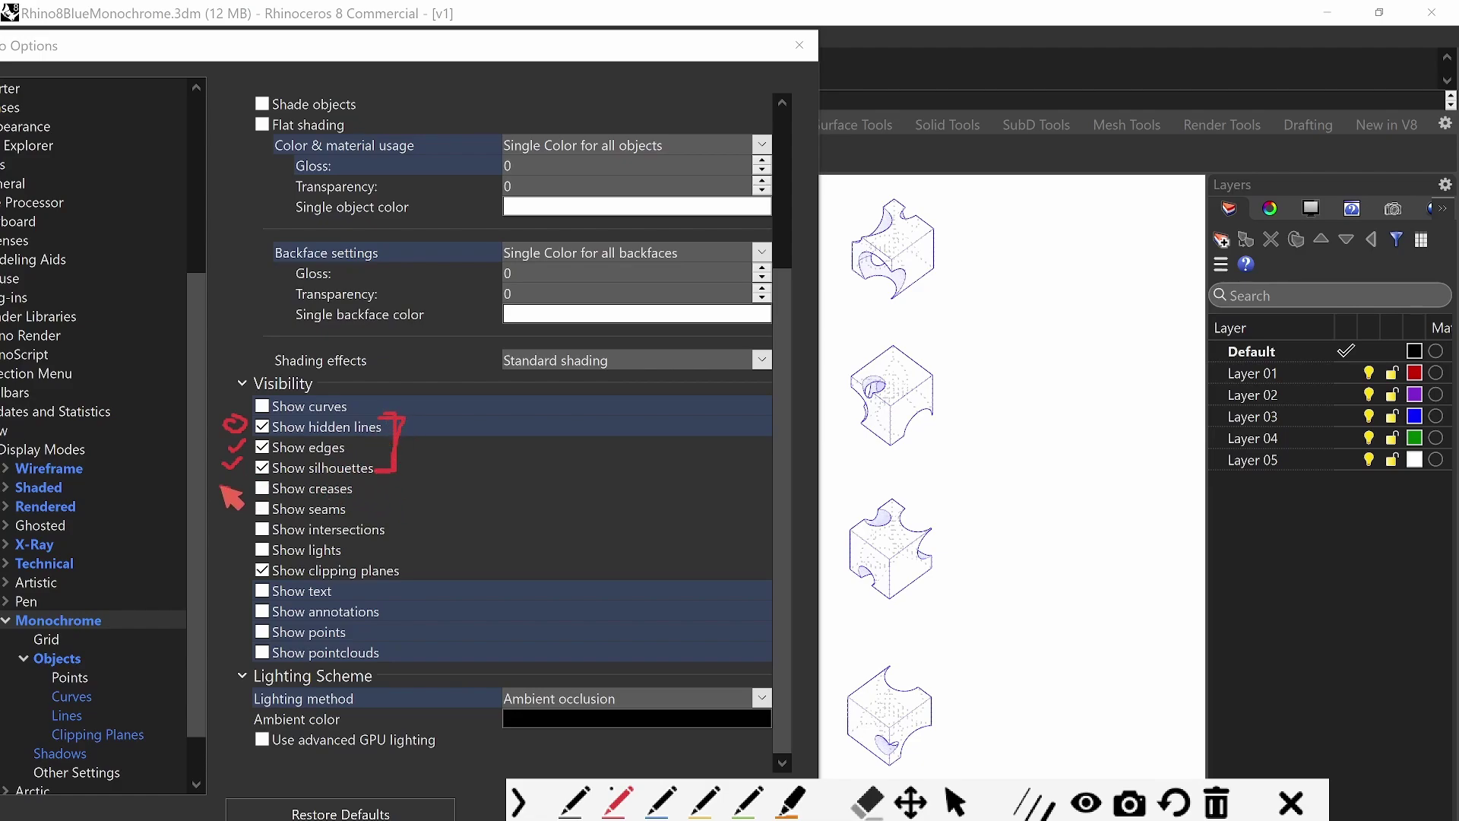
{"action": "left_click_drag", "start_coordinate": [232, 484], "coordinate": [225, 535]}
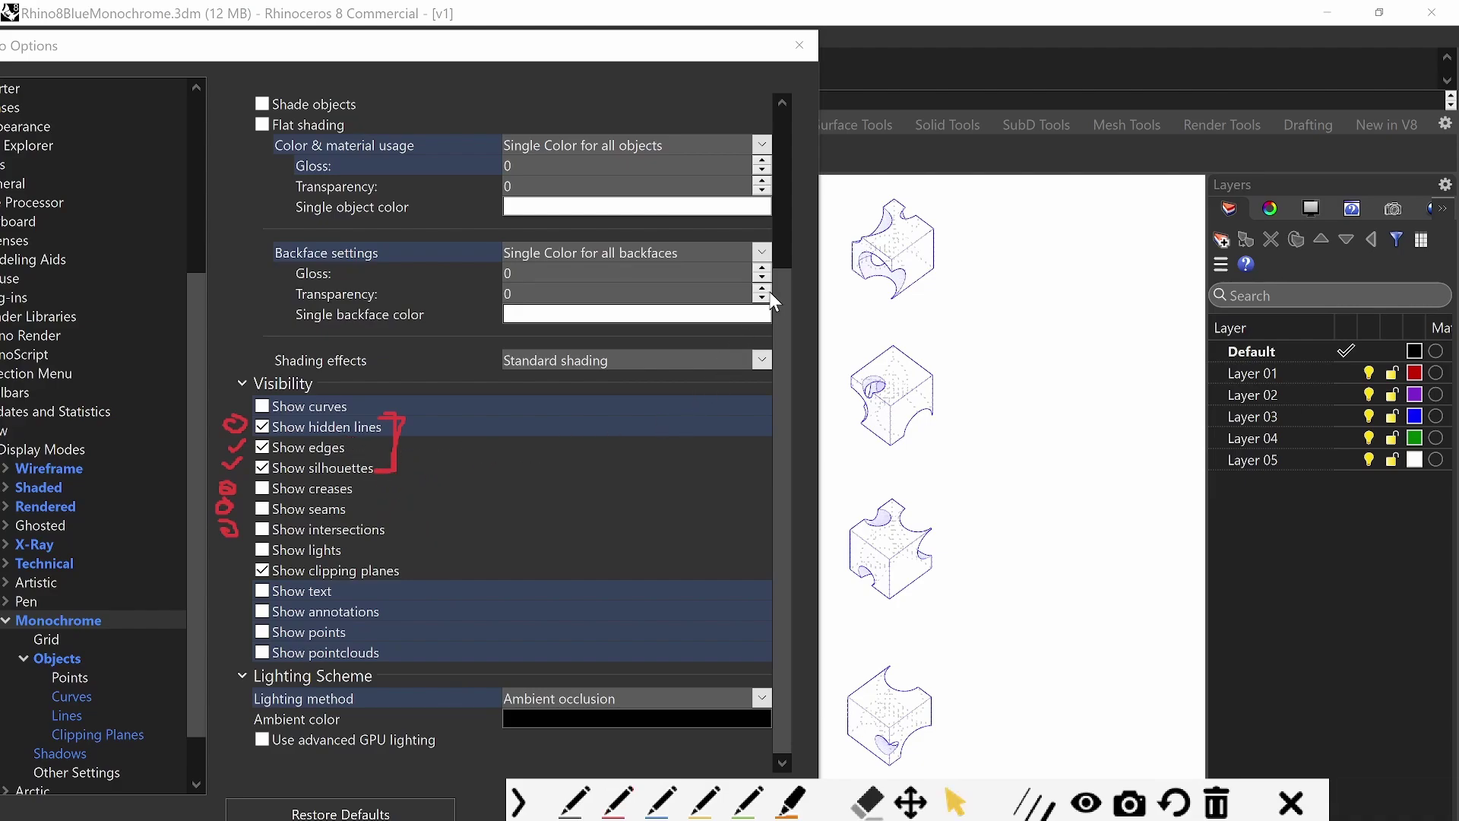
Set the Monochrome mode's lighting method to Ambient occlusion.
{"action": "left_click_drag", "start_coordinate": [782, 293], "coordinate": [776, 366]}
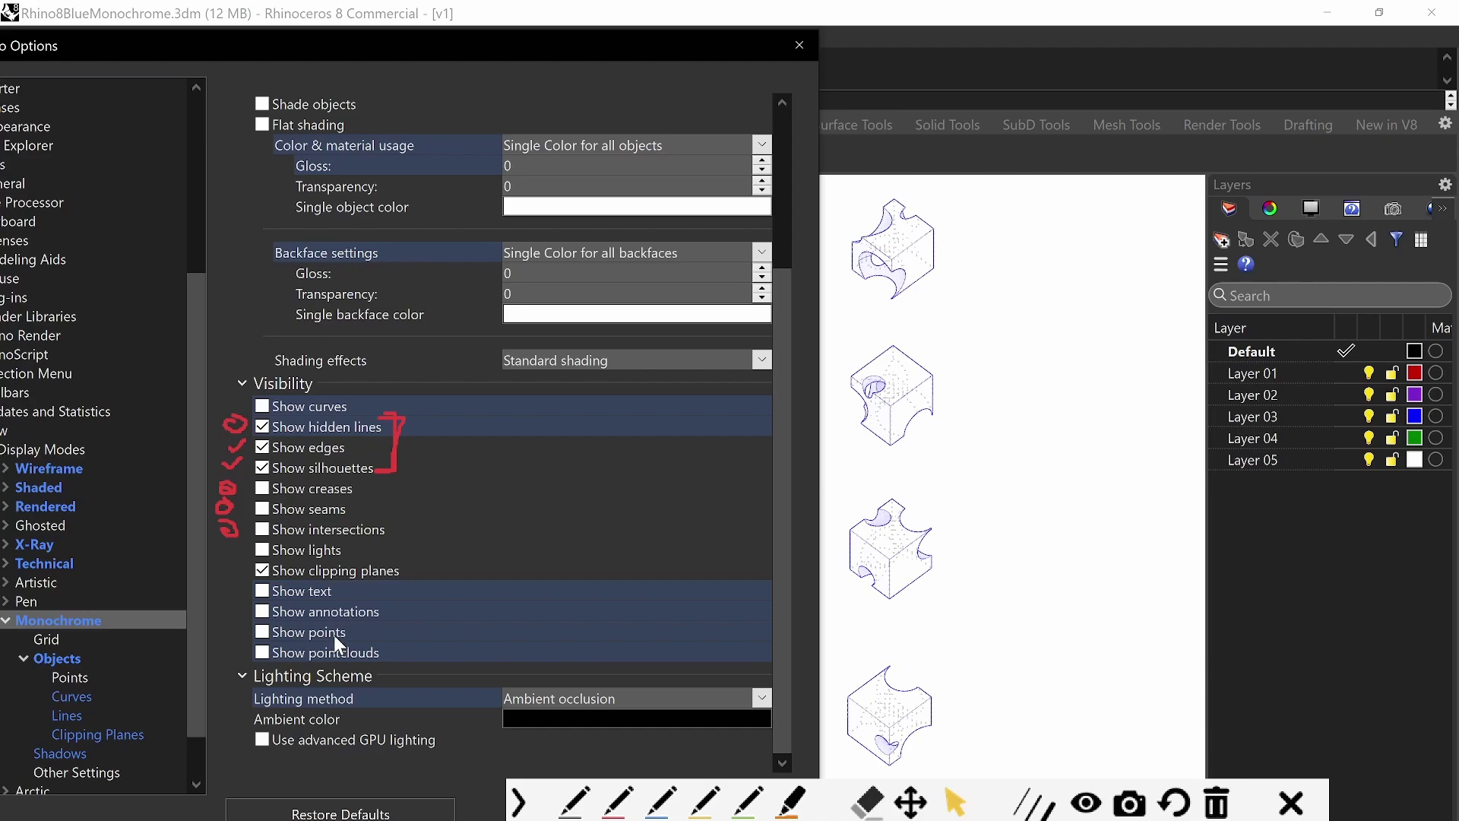
{"action": "key", "text": "ctrl+alt+g"}
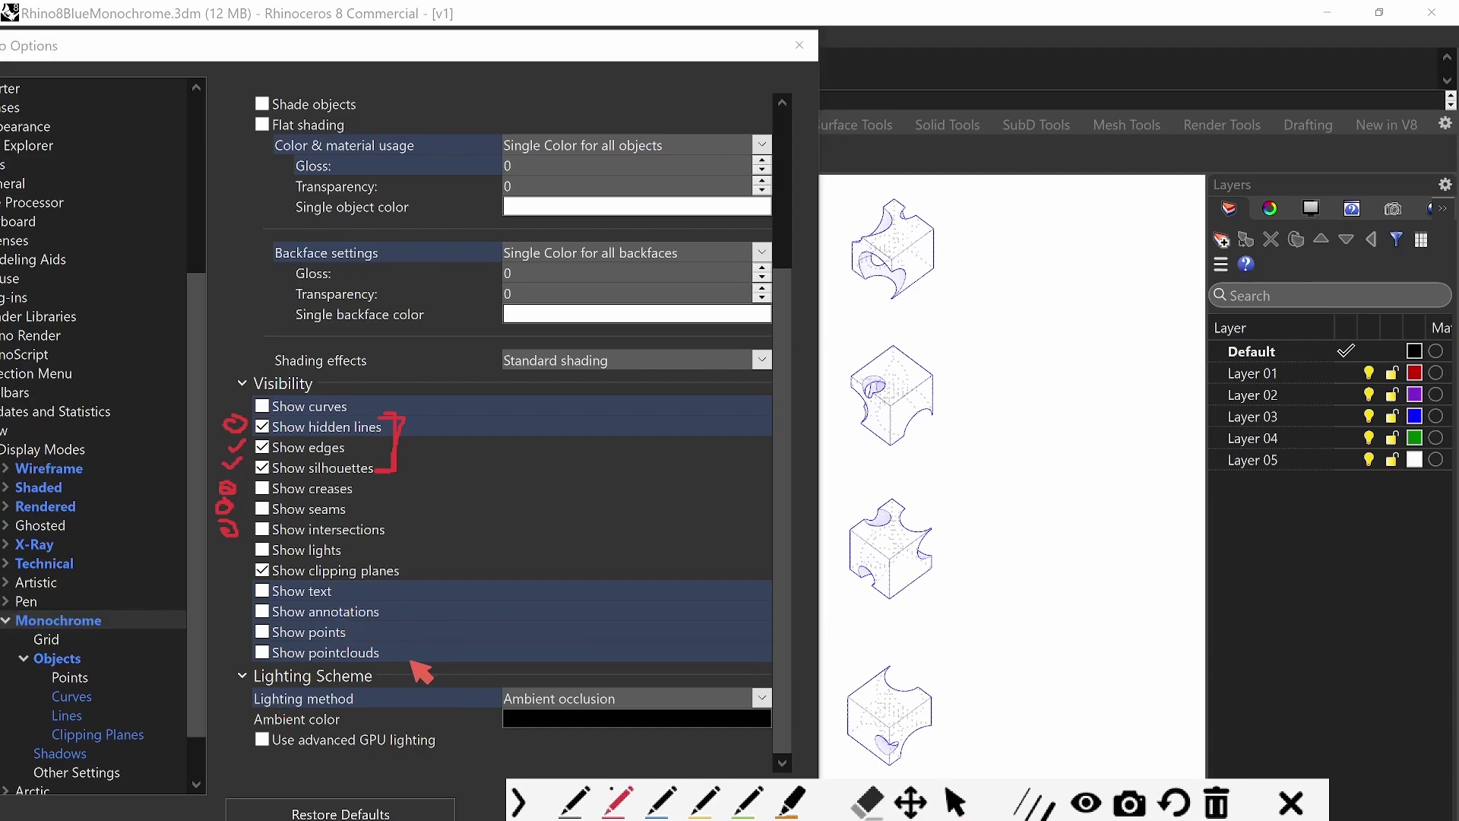
{"action": "mouse_move", "coordinate": [397, 692]}
{"action": "left_mouse_down"}
{"action": "mouse_move", "coordinate": [220, 693]}
{"action": "mouse_move", "coordinate": [332, 713]}
{"action": "left_mouse_up"}
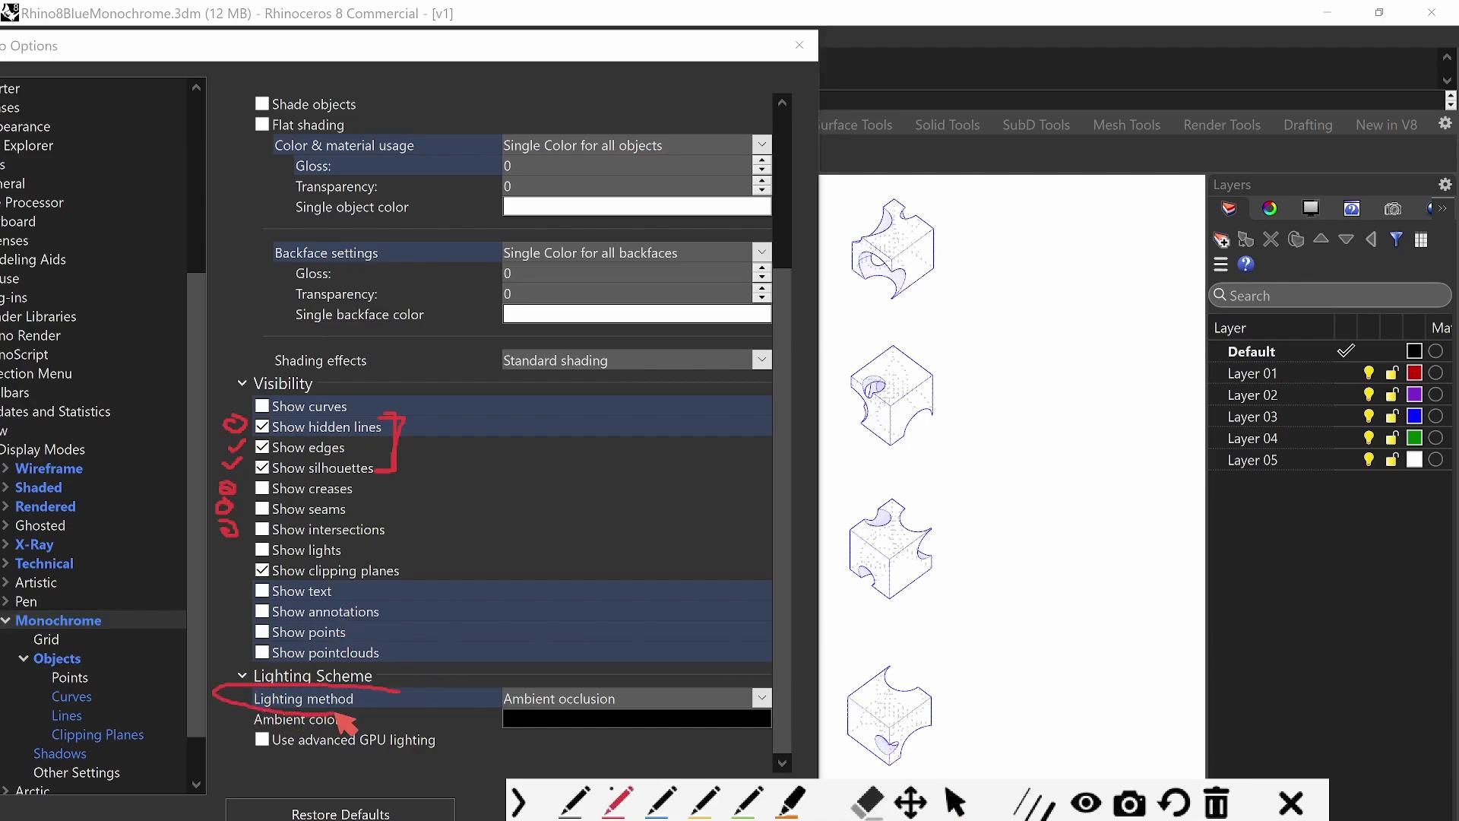
{"action": "mouse_move", "coordinate": [654, 675]}
{"action": "left_mouse_down"}
{"action": "mouse_move", "coordinate": [510, 676]}
{"action": "mouse_move", "coordinate": [530, 724]}
{"action": "mouse_move", "coordinate": [650, 697]}
{"action": "mouse_move", "coordinate": [613, 680]}
{"action": "left_mouse_up"}
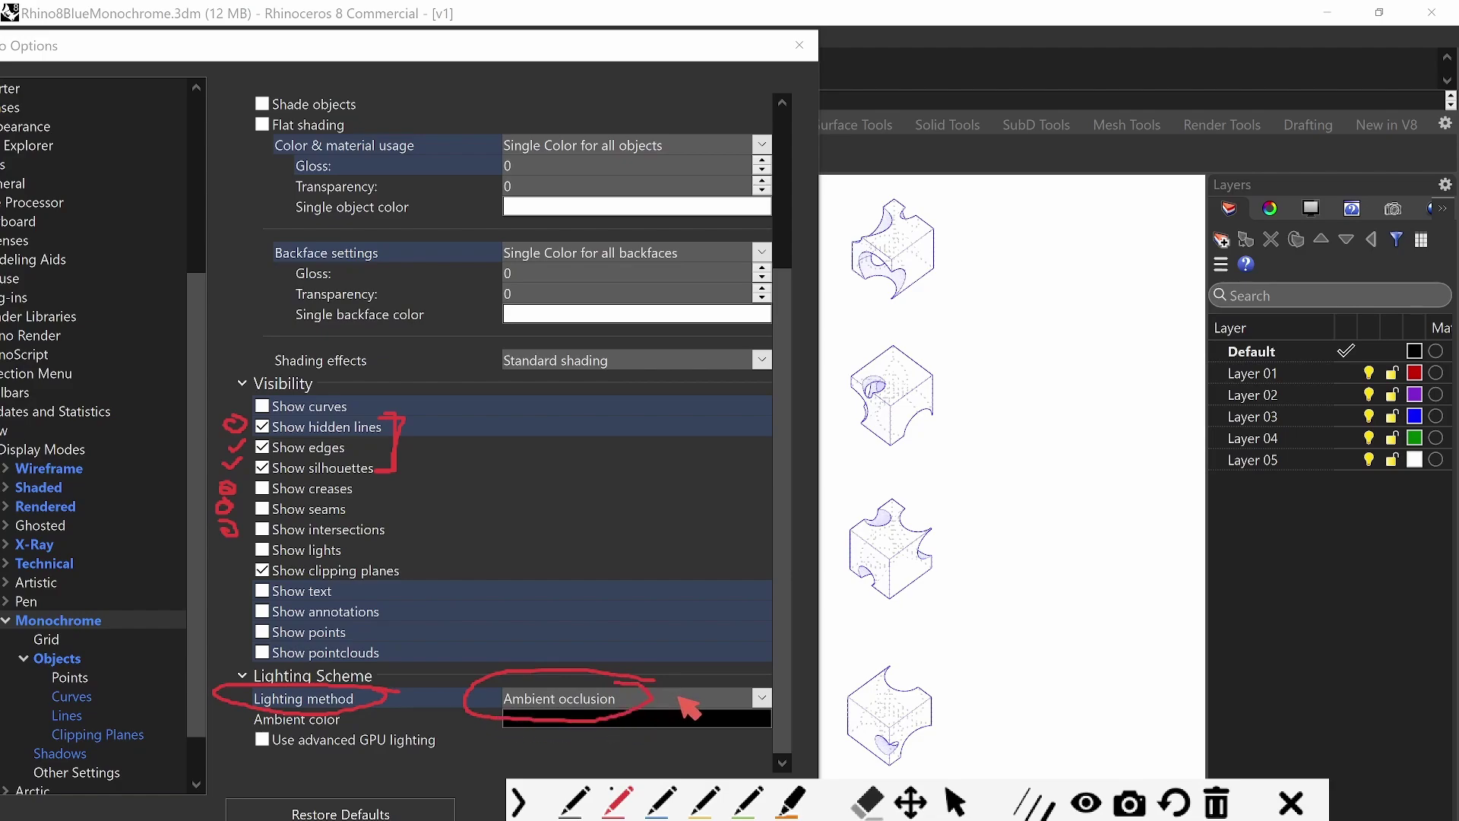
{"action": "key", "text": "ctrl+alt+g"}
{"action": "left_click", "coordinate": [759, 697]}
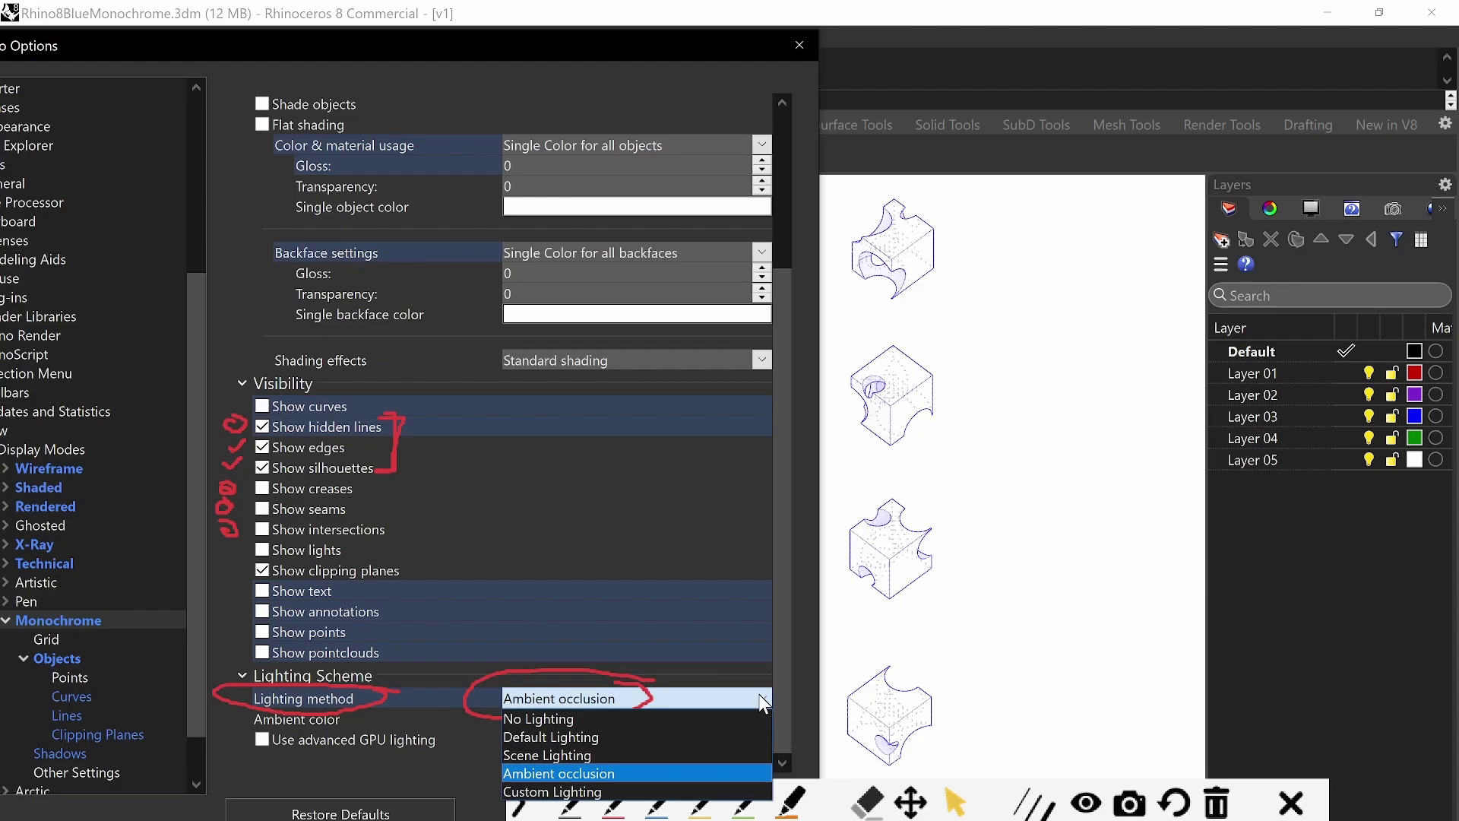
{"action": "left_click", "coordinate": [604, 774]}
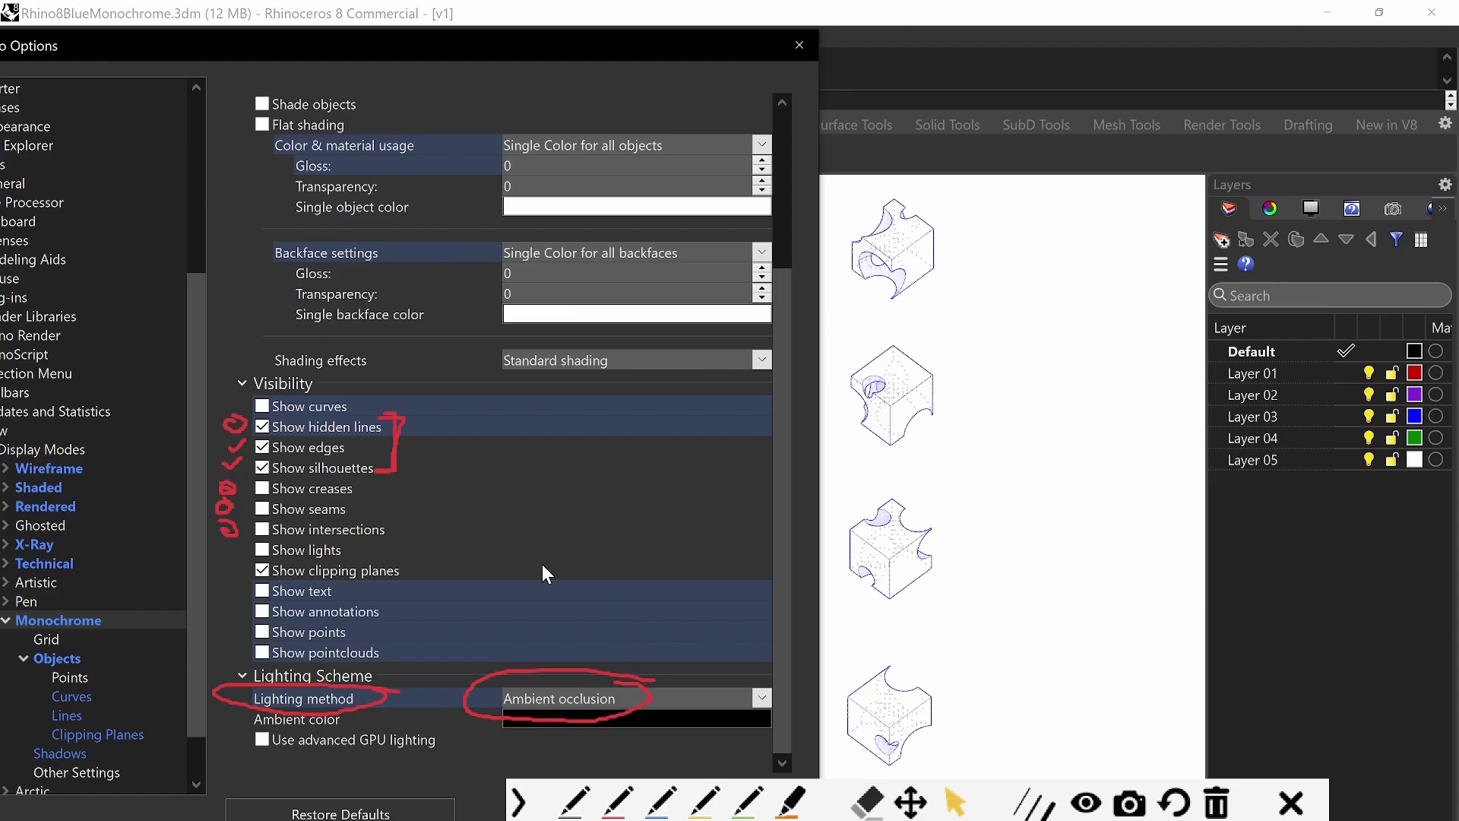
Clear the on-screen markings and open the Monochrome mode's Objects settings.
{"action": "key", "text": "ctrl+alt+g"}
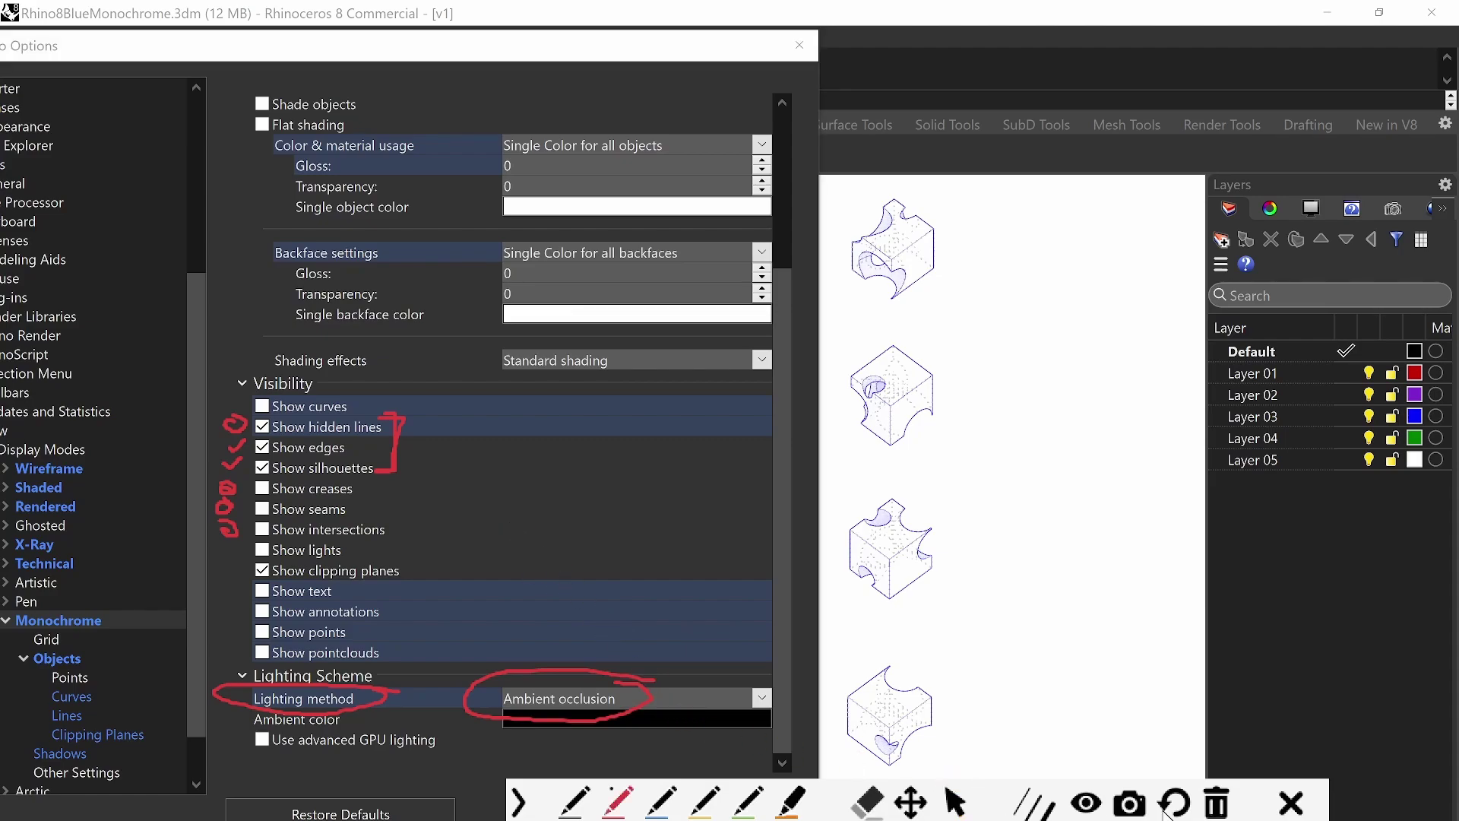
{"action": "left_click", "coordinate": [1215, 804]}
{"action": "left_click_drag", "start_coordinate": [480, 48], "coordinate": [600, 43]}
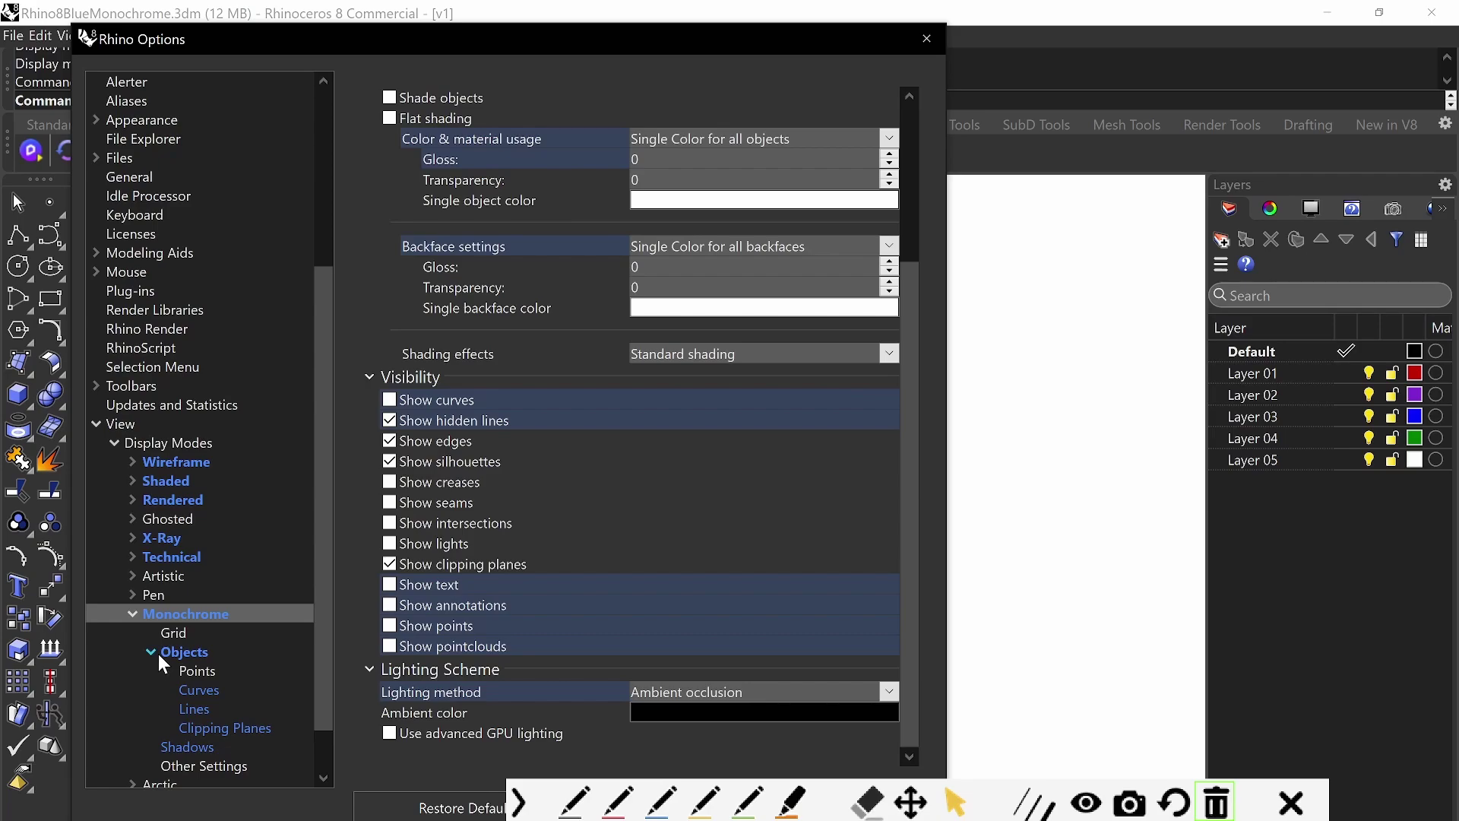
{"action": "key", "text": "ctrl+alt+g"}
{"action": "mouse_move", "coordinate": [228, 649]}
{"action": "left_mouse_down"}
{"action": "mouse_move", "coordinate": [139, 639]}
{"action": "mouse_move", "coordinate": [190, 670]}
{"action": "mouse_move", "coordinate": [228, 647]}
{"action": "mouse_move", "coordinate": [244, 743]}
{"action": "left_mouse_up"}
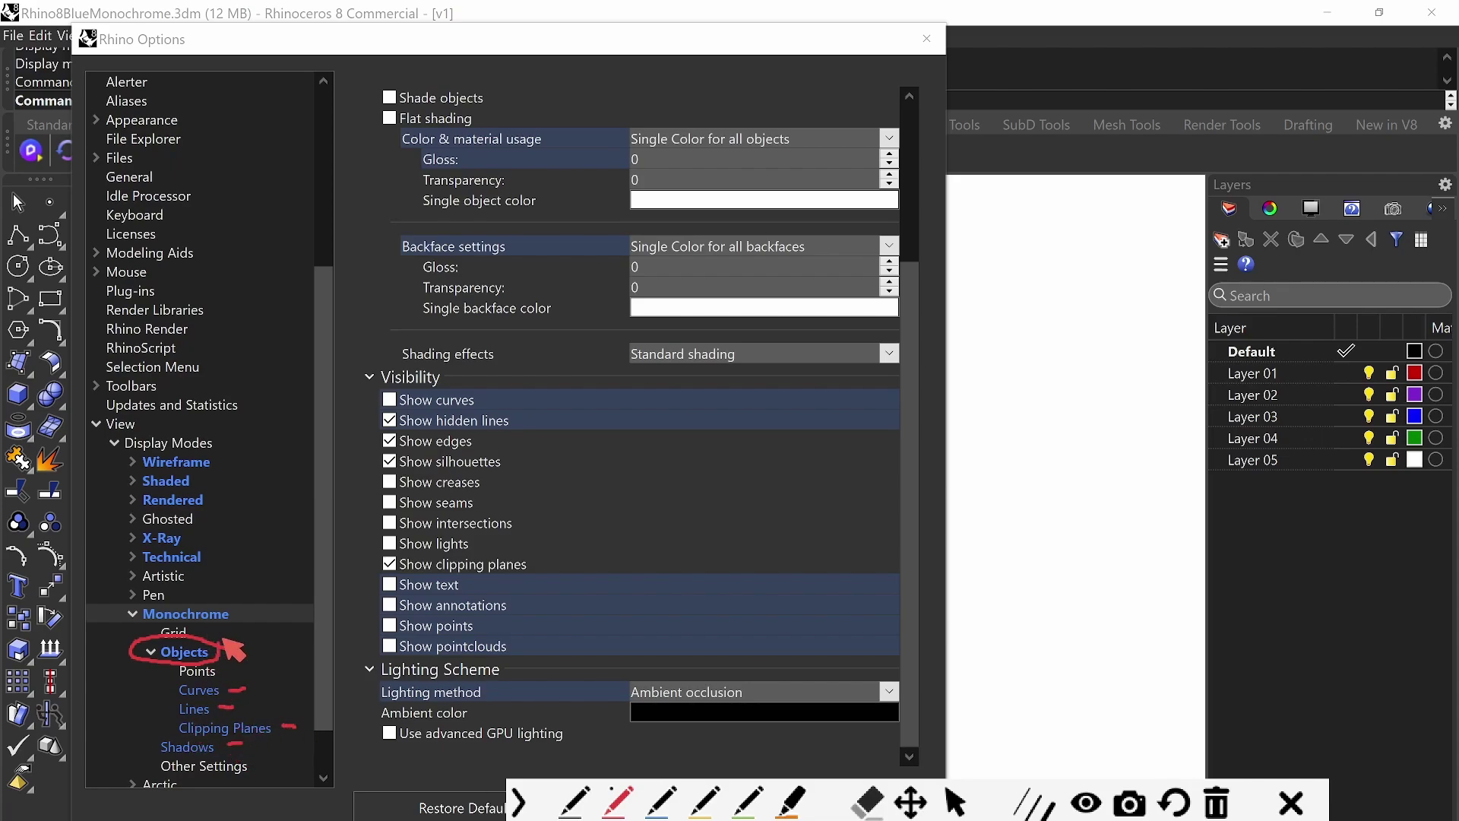
{"action": "key", "text": "Escape"}
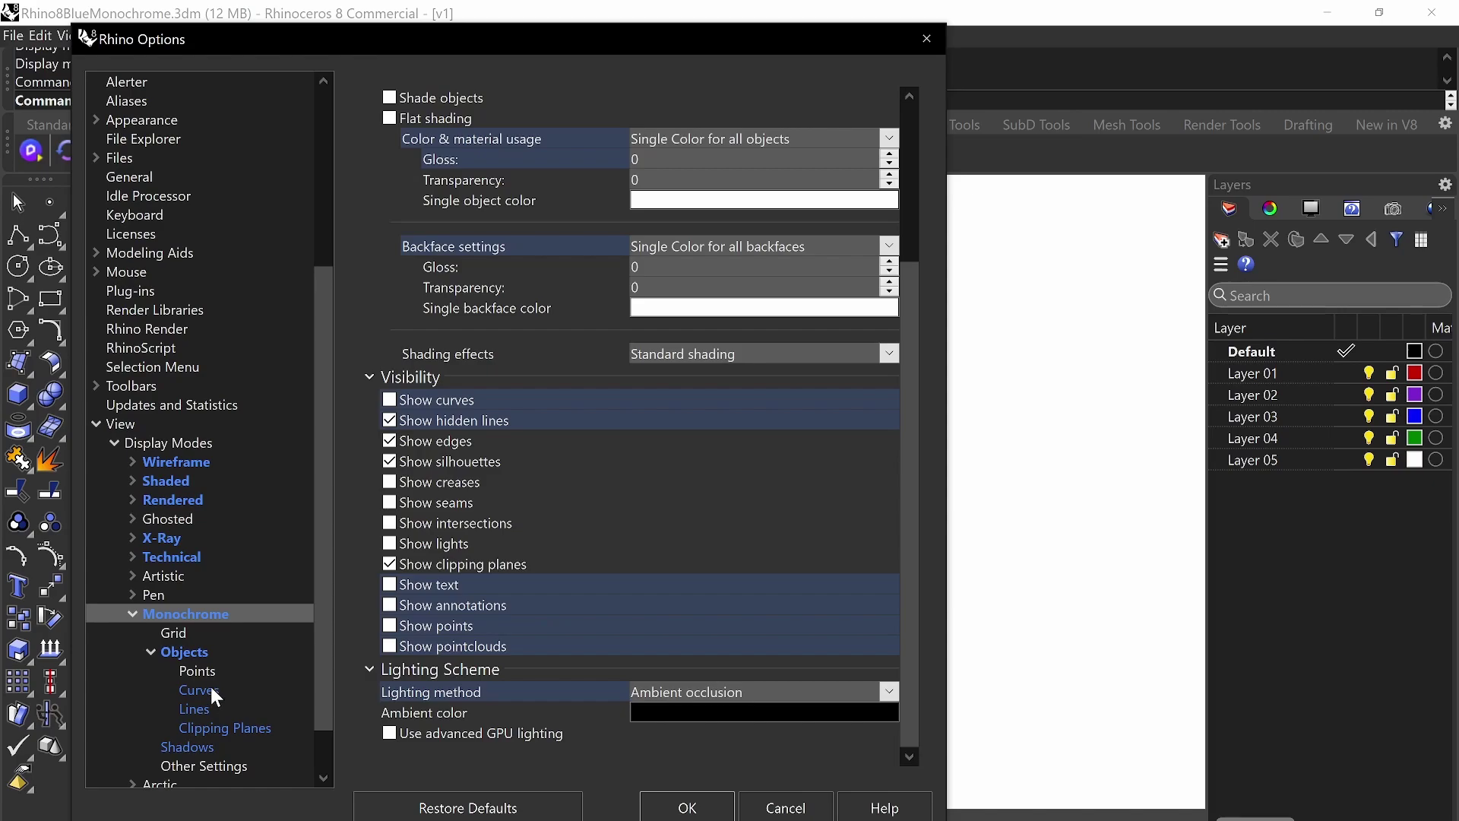
{"action": "left_click", "coordinate": [198, 655]}
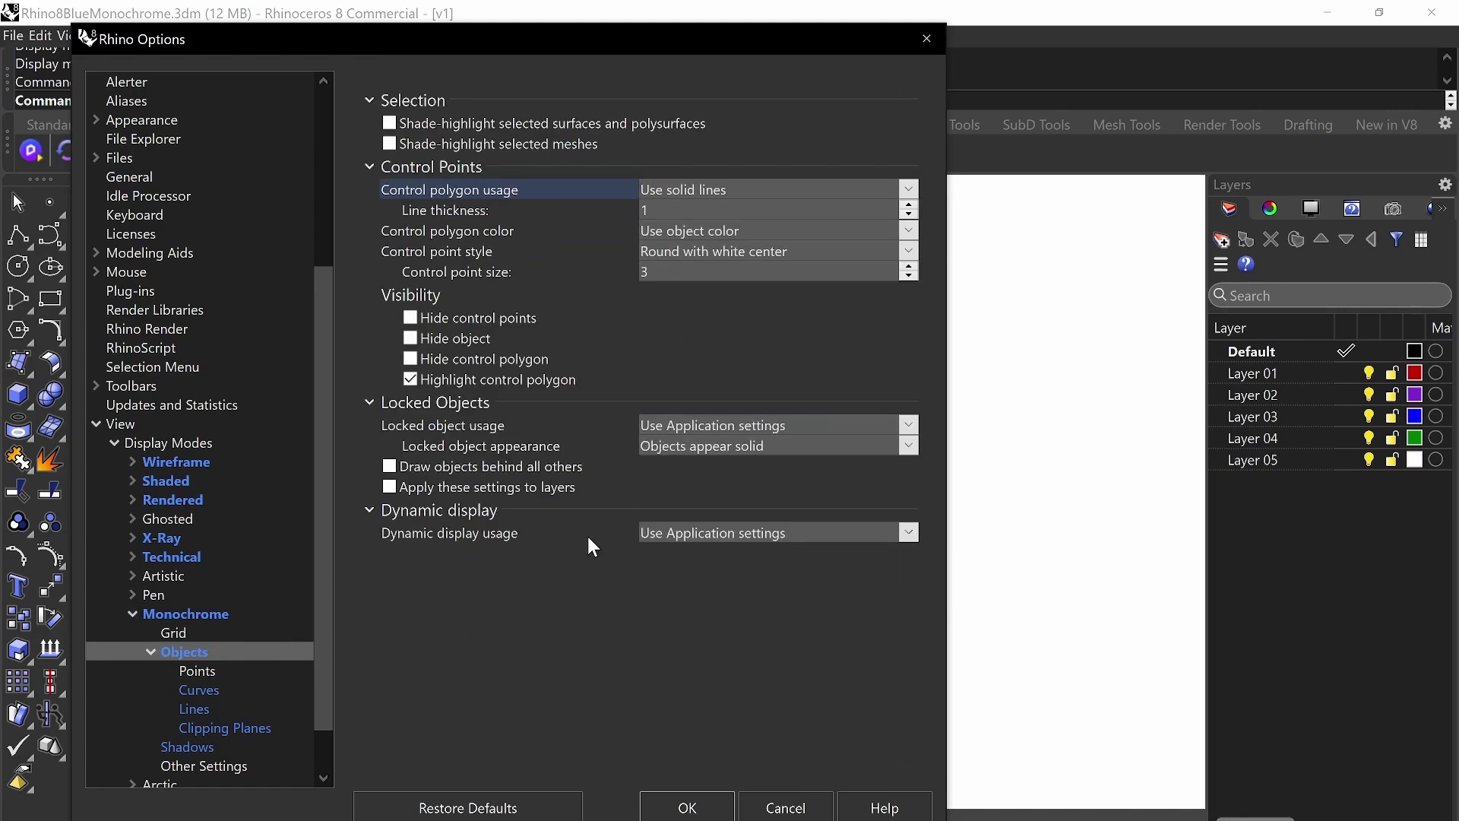
Open the Monochrome mode's Curves settings and examine the curve color and width usage.
{"action": "key", "text": "ctrl+alt+g"}
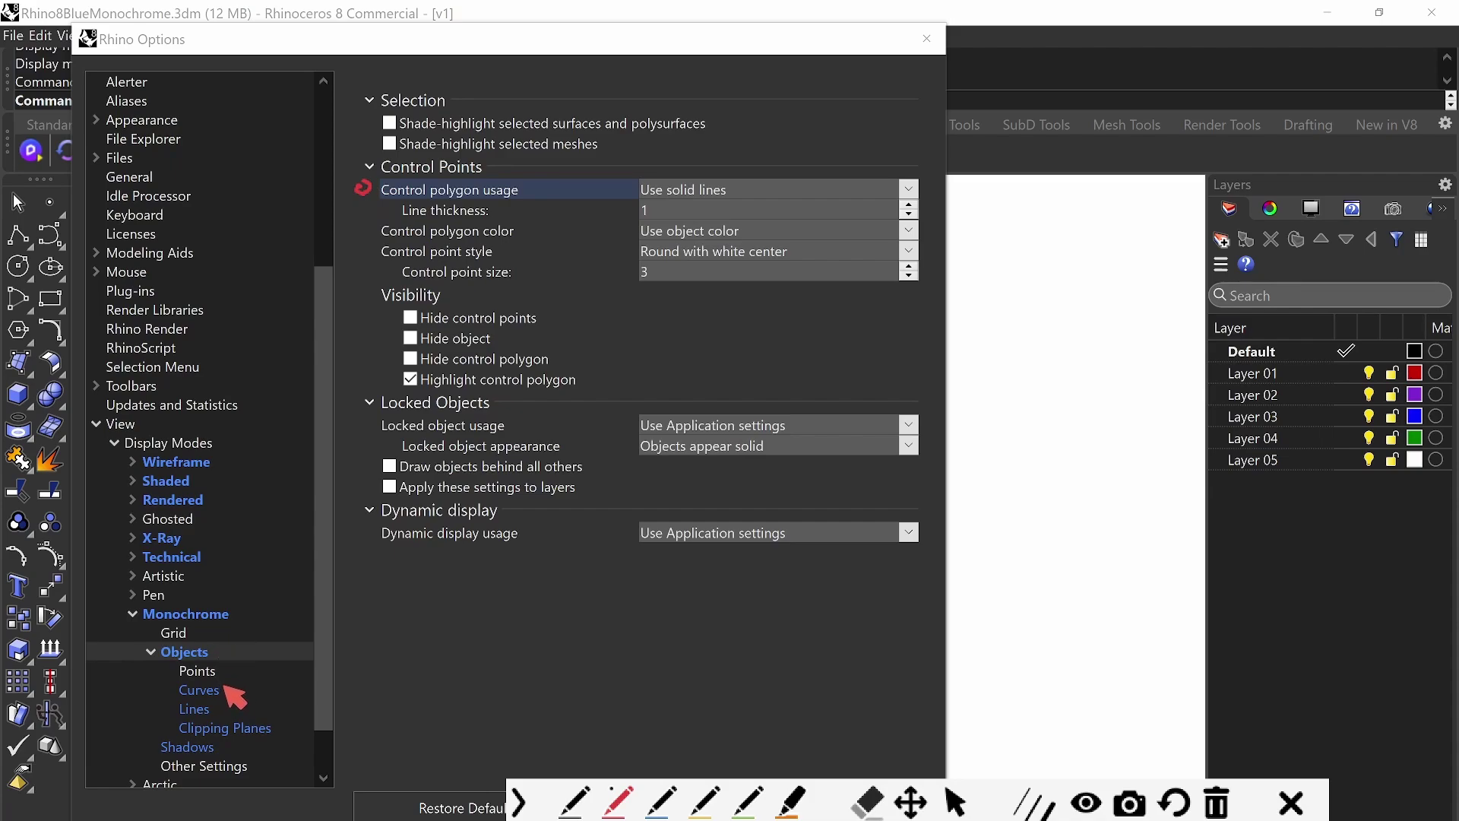
{"action": "mouse_move", "coordinate": [227, 677]}
{"action": "left_mouse_down"}
{"action": "mouse_move", "coordinate": [156, 686]}
{"action": "mouse_move", "coordinate": [251, 701]}
{"action": "mouse_move", "coordinate": [244, 680]}
{"action": "left_mouse_up"}
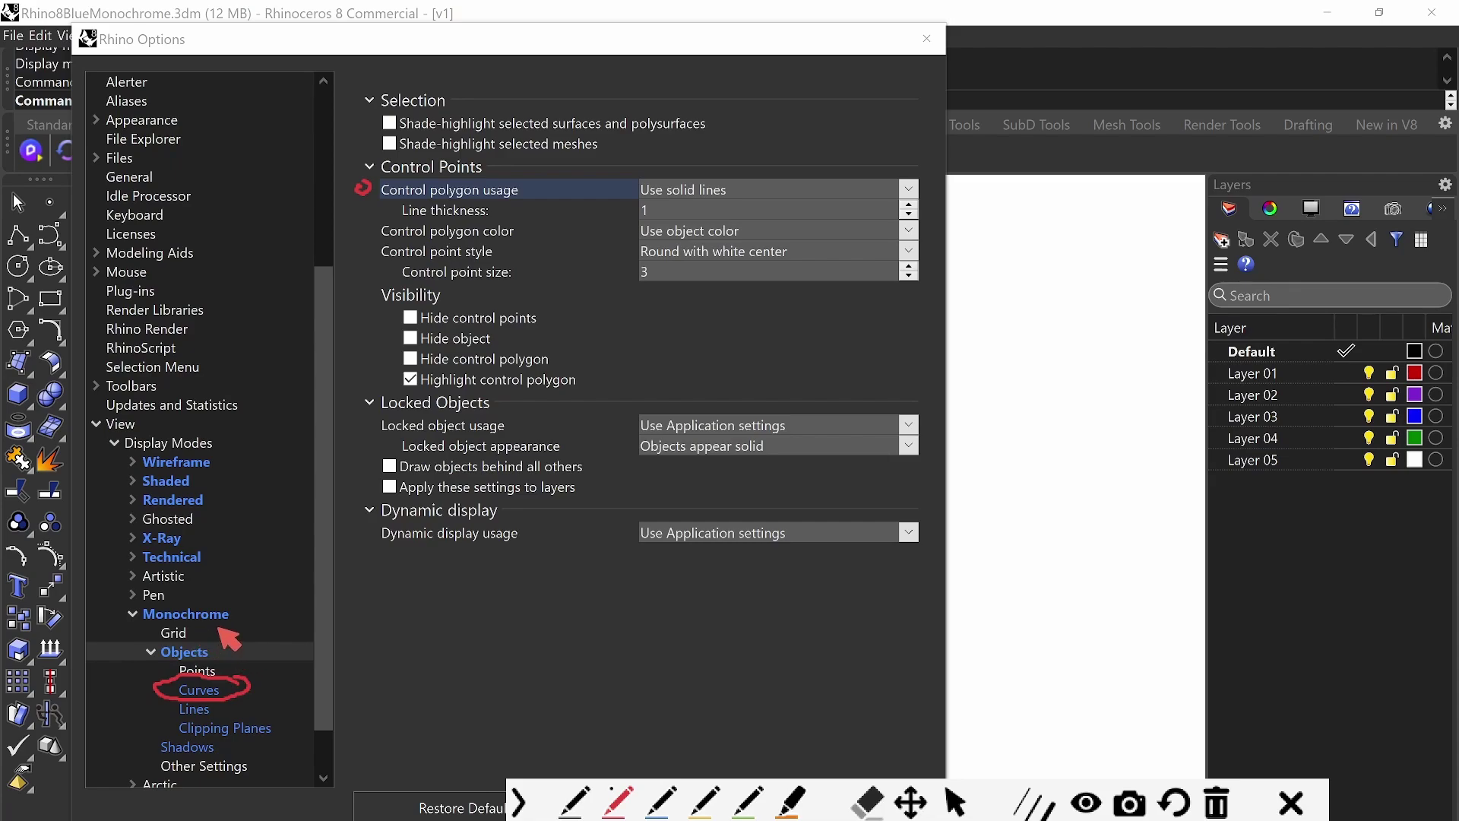
{"action": "key", "text": "ctrl+shift+1"}
{"action": "left_click", "coordinate": [203, 688]}
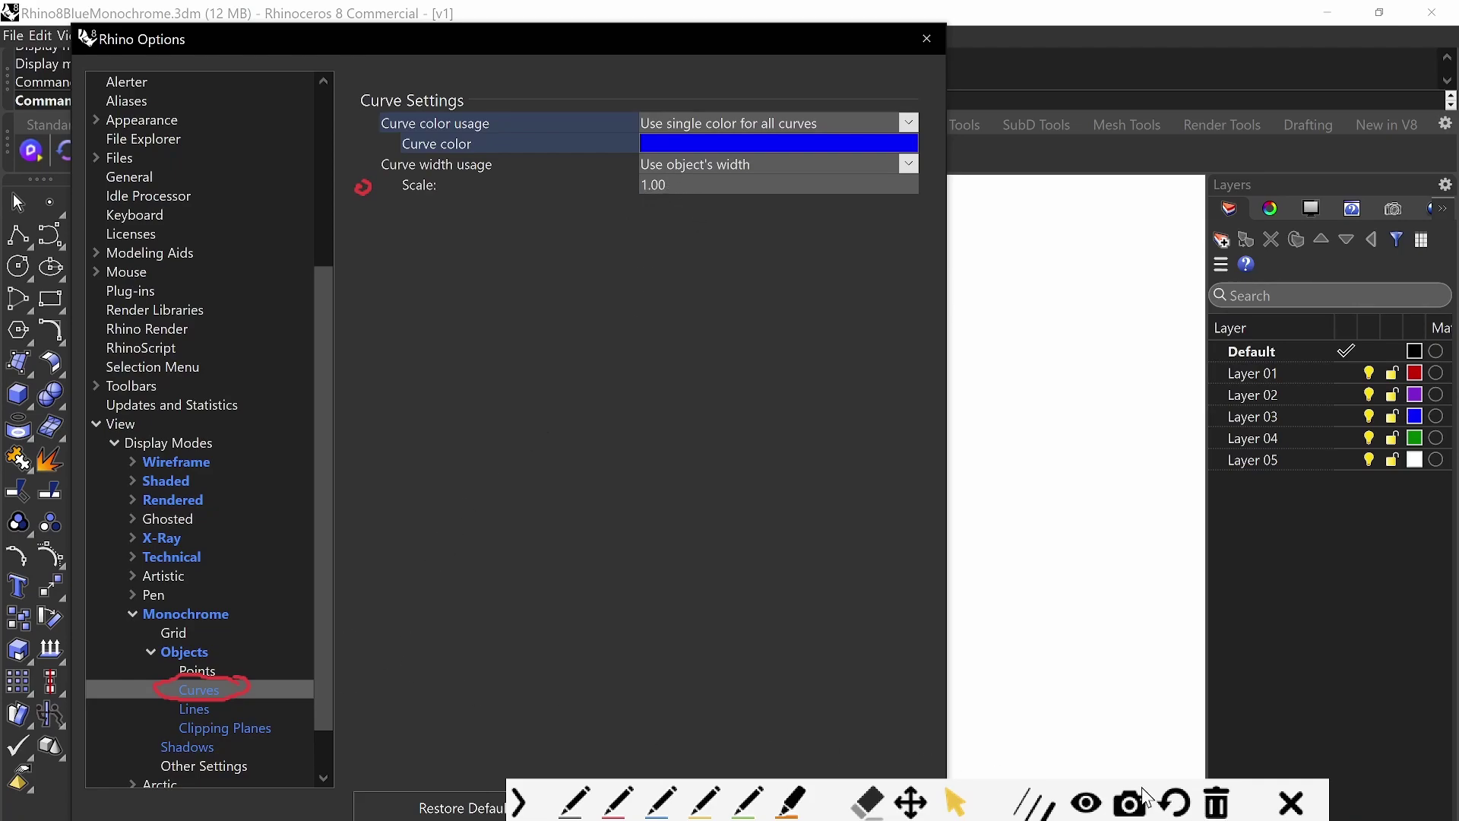
{"action": "left_click", "coordinate": [617, 800]}
{"action": "key", "text": "Escape"}
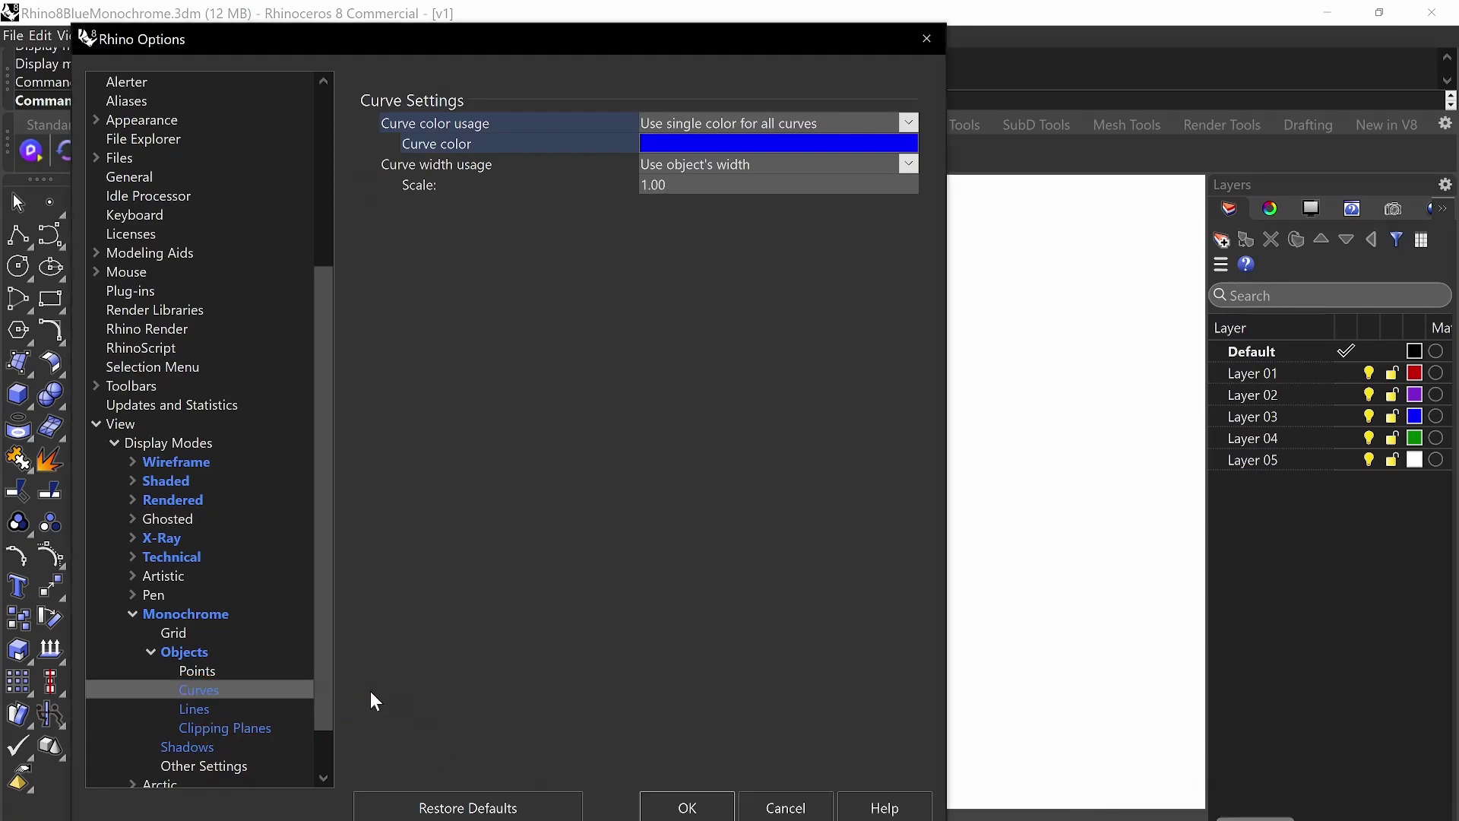
Open the Monochrome mode's Lines settings and move the options dialog aside to uncover the model.
{"action": "left_click", "coordinate": [194, 710]}
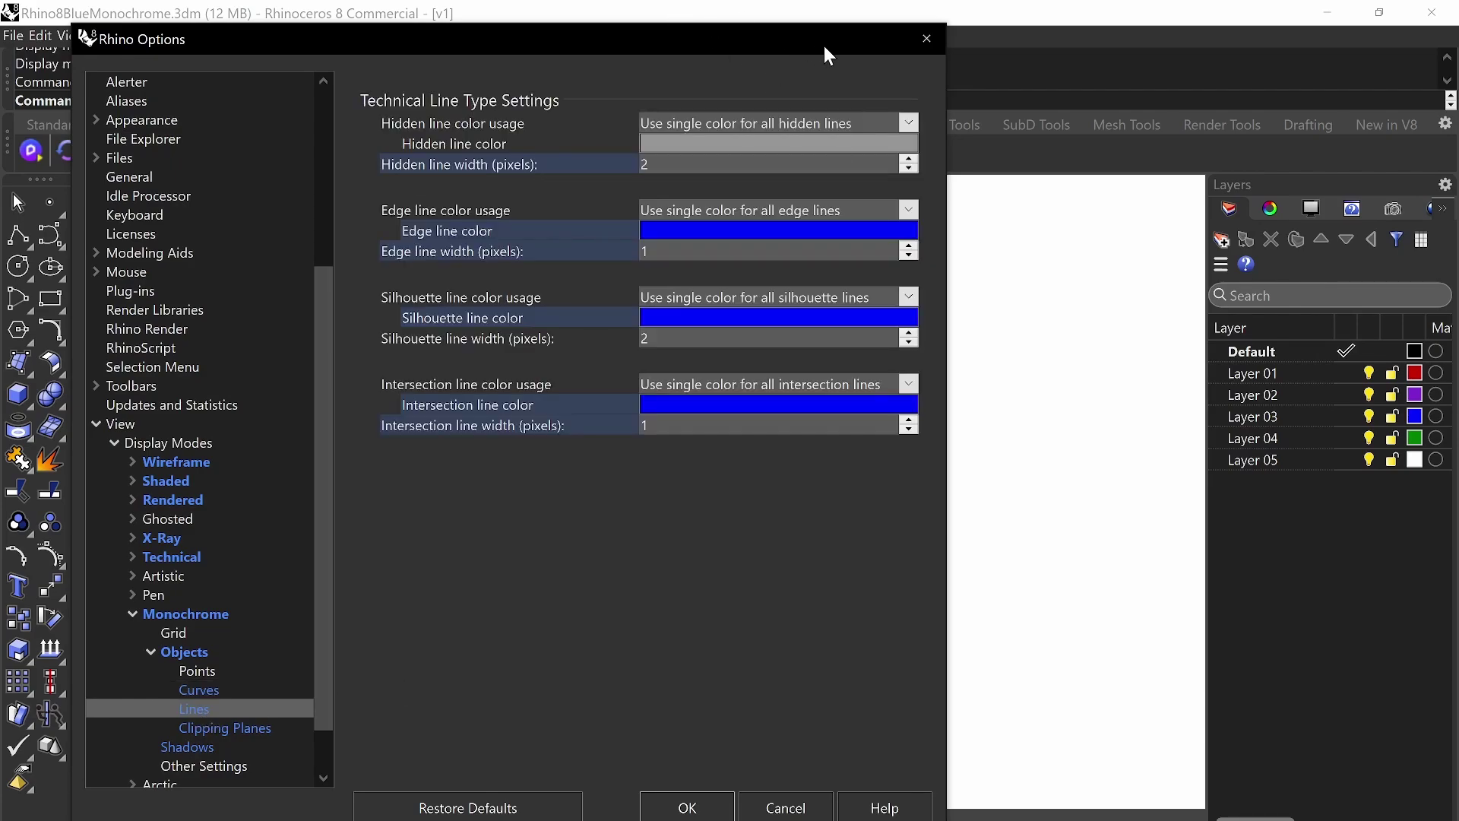
{"action": "key", "text": "ctrl+alt+g"}
{"action": "mouse_move", "coordinate": [213, 687]}
{"action": "left_mouse_down"}
{"action": "mouse_move", "coordinate": [178, 729]}
{"action": "mouse_move", "coordinate": [247, 697]}
{"action": "mouse_move", "coordinate": [237, 673]}
{"action": "left_mouse_up"}
{"action": "left_click_drag", "start_coordinate": [837, 46], "coordinate": [709, 42]}
{"action": "key", "text": "ctrl+alt+g"}
{"action": "key", "text": "Escape"}
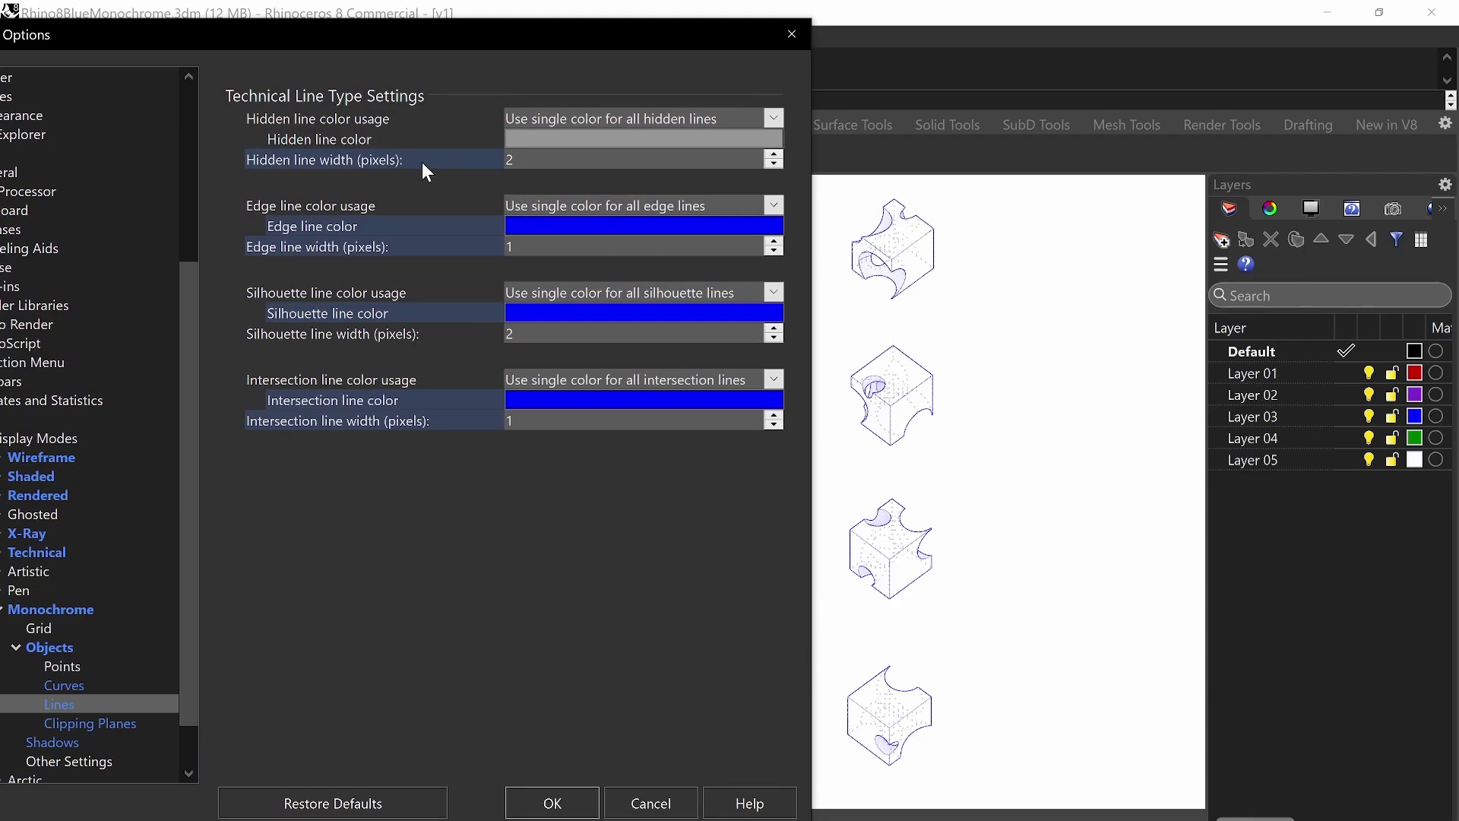
Examine the hidden line color usage and width in the technical line type settings.
{"action": "key", "text": "ctrl+alt+g"}
{"action": "mouse_move", "coordinate": [236, 109]}
{"action": "left_mouse_down"}
{"action": "mouse_move", "coordinate": [219, 121]}
{"action": "mouse_move", "coordinate": [226, 172]}
{"action": "mouse_move", "coordinate": [262, 177]}
{"action": "left_mouse_up"}
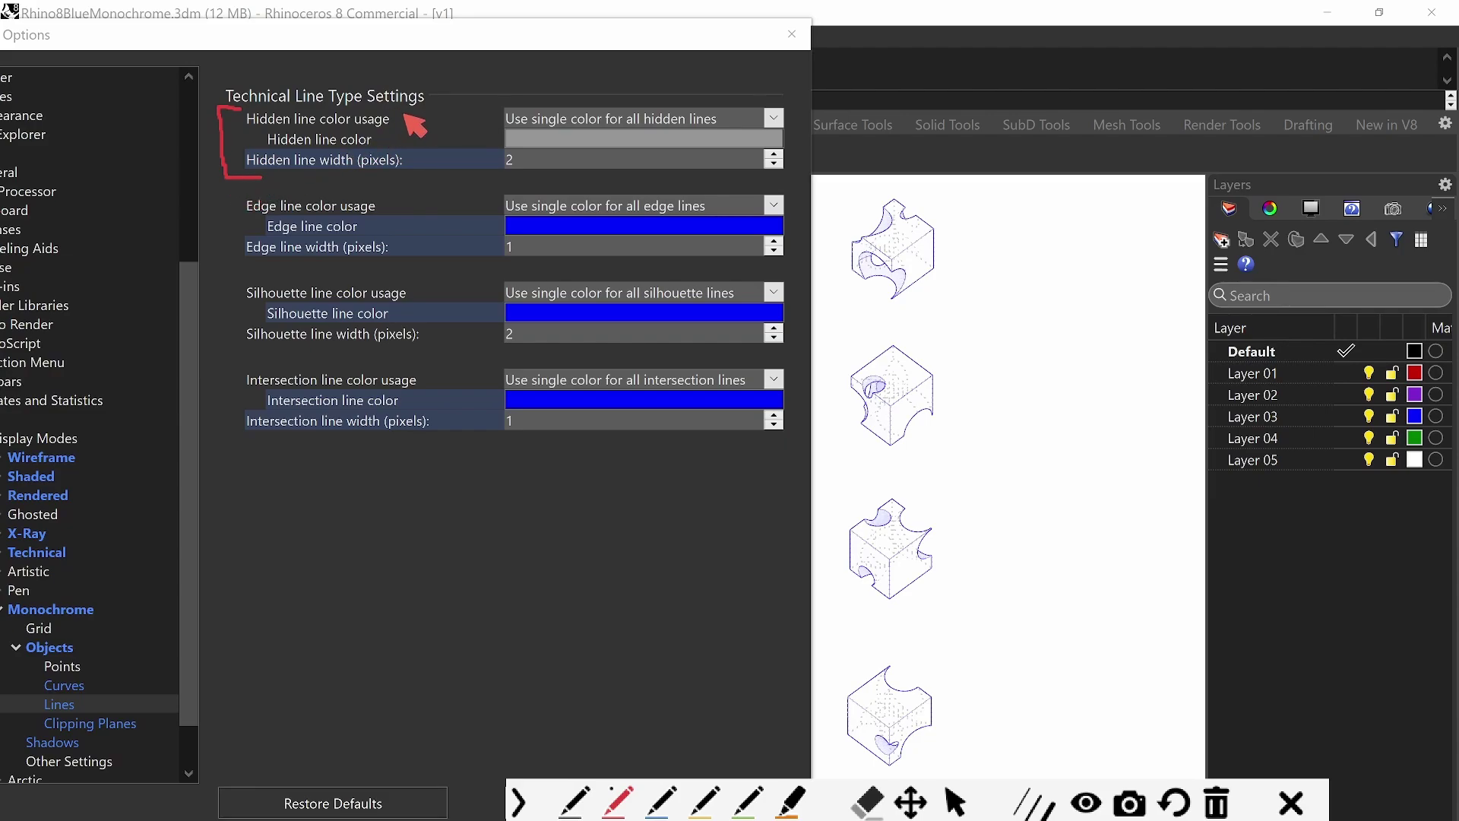
{"action": "mouse_move", "coordinate": [772, 101]}
{"action": "left_mouse_down"}
{"action": "mouse_move", "coordinate": [486, 123]}
{"action": "mouse_move", "coordinate": [616, 141]}
{"action": "mouse_move", "coordinate": [790, 112]}
{"action": "mouse_move", "coordinate": [754, 97]}
{"action": "left_mouse_up"}
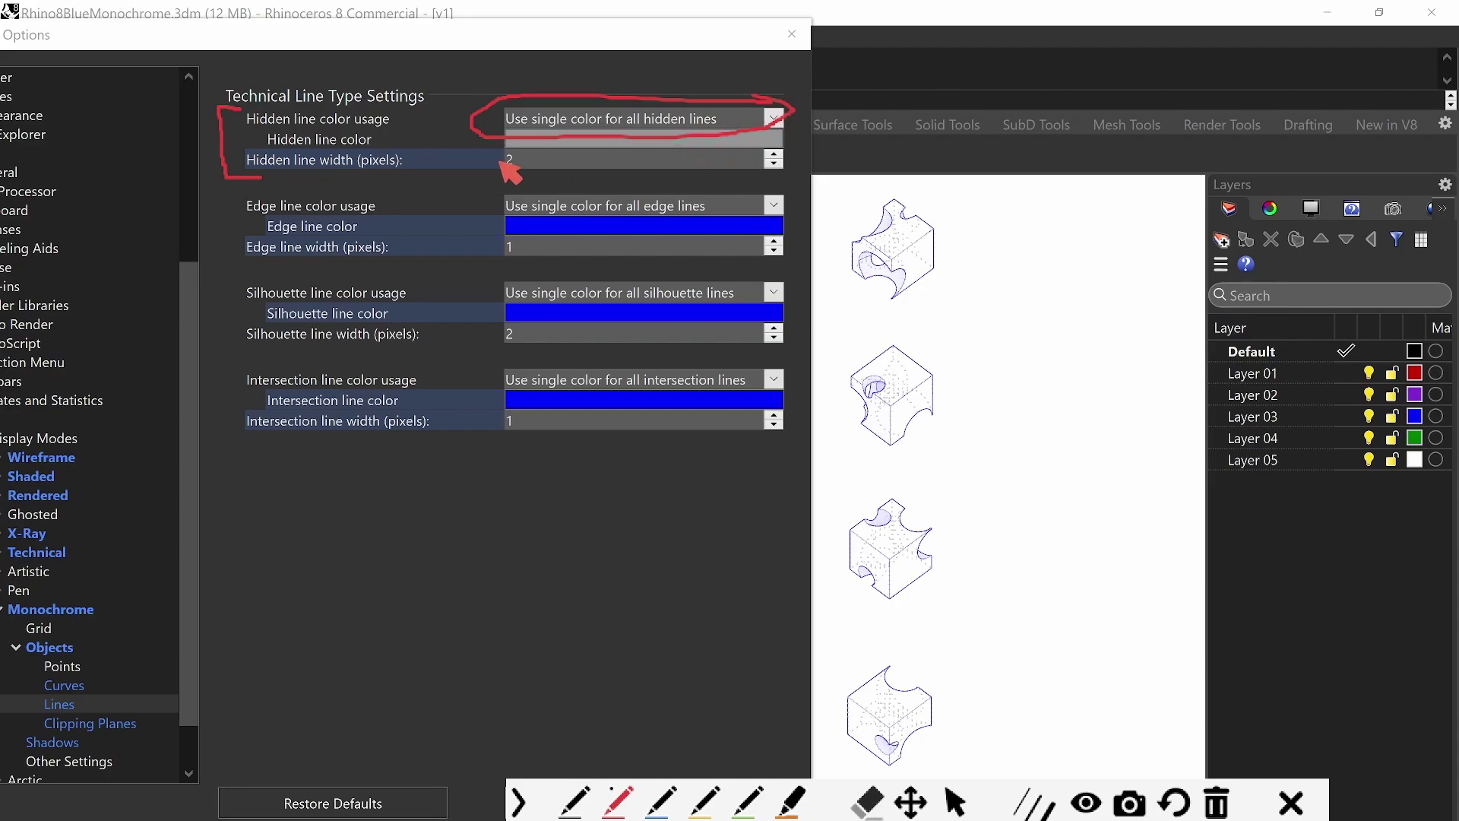
{"action": "mouse_move", "coordinate": [528, 150]}
{"action": "left_mouse_down"}
{"action": "mouse_move", "coordinate": [502, 156]}
{"action": "mouse_move", "coordinate": [506, 169]}
{"action": "mouse_move", "coordinate": [530, 161]}
{"action": "left_mouse_up"}
Examine the edge line width and the choices for edge line color usage, comparing them with the model's inner edges.
{"action": "mouse_move", "coordinate": [385, 195]}
{"action": "left_mouse_down"}
{"action": "mouse_move", "coordinate": [221, 199]}
{"action": "mouse_move", "coordinate": [225, 238]}
{"action": "left_mouse_up"}
{"action": "left_click_drag", "start_coordinate": [836, 360], "coordinate": [875, 335]}
{"action": "mouse_move", "coordinate": [894, 404]}
{"action": "left_mouse_down"}
{"action": "mouse_move", "coordinate": [925, 376]}
{"action": "mouse_move", "coordinate": [870, 380]}
{"action": "mouse_move", "coordinate": [892, 447]}
{"action": "left_mouse_up"}
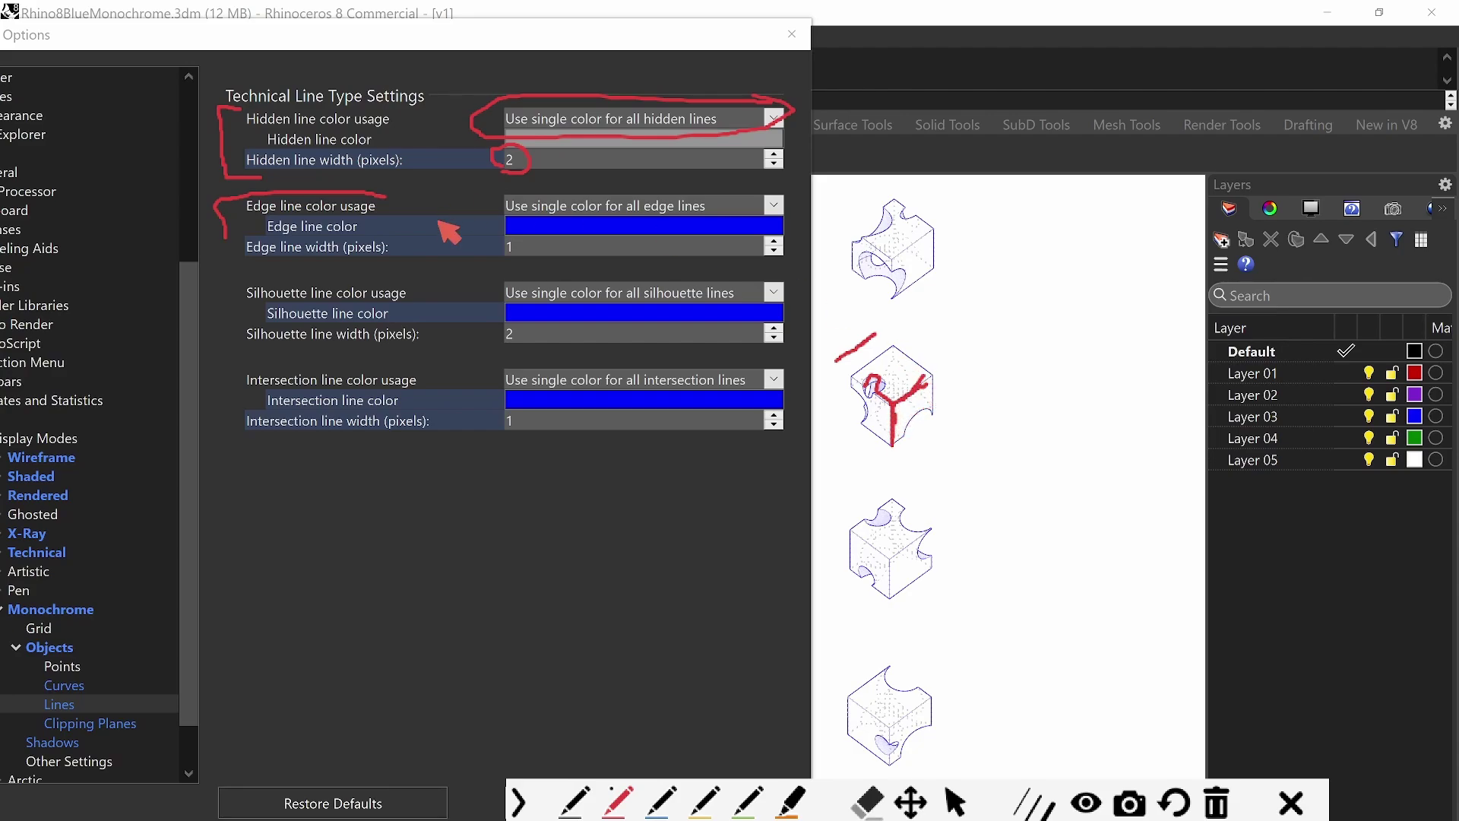
{"action": "mouse_move", "coordinate": [519, 231]}
{"action": "left_mouse_down"}
{"action": "mouse_move", "coordinate": [501, 232]}
{"action": "mouse_move", "coordinate": [530, 245]}
{"action": "left_mouse_up"}
{"action": "mouse_move", "coordinate": [726, 206]}
{"action": "left_mouse_down"}
{"action": "mouse_move", "coordinate": [505, 205]}
{"action": "mouse_move", "coordinate": [600, 232]}
{"action": "mouse_move", "coordinate": [787, 195]}
{"action": "left_mouse_up"}
{"action": "key", "text": "ctrl+shift+1"}
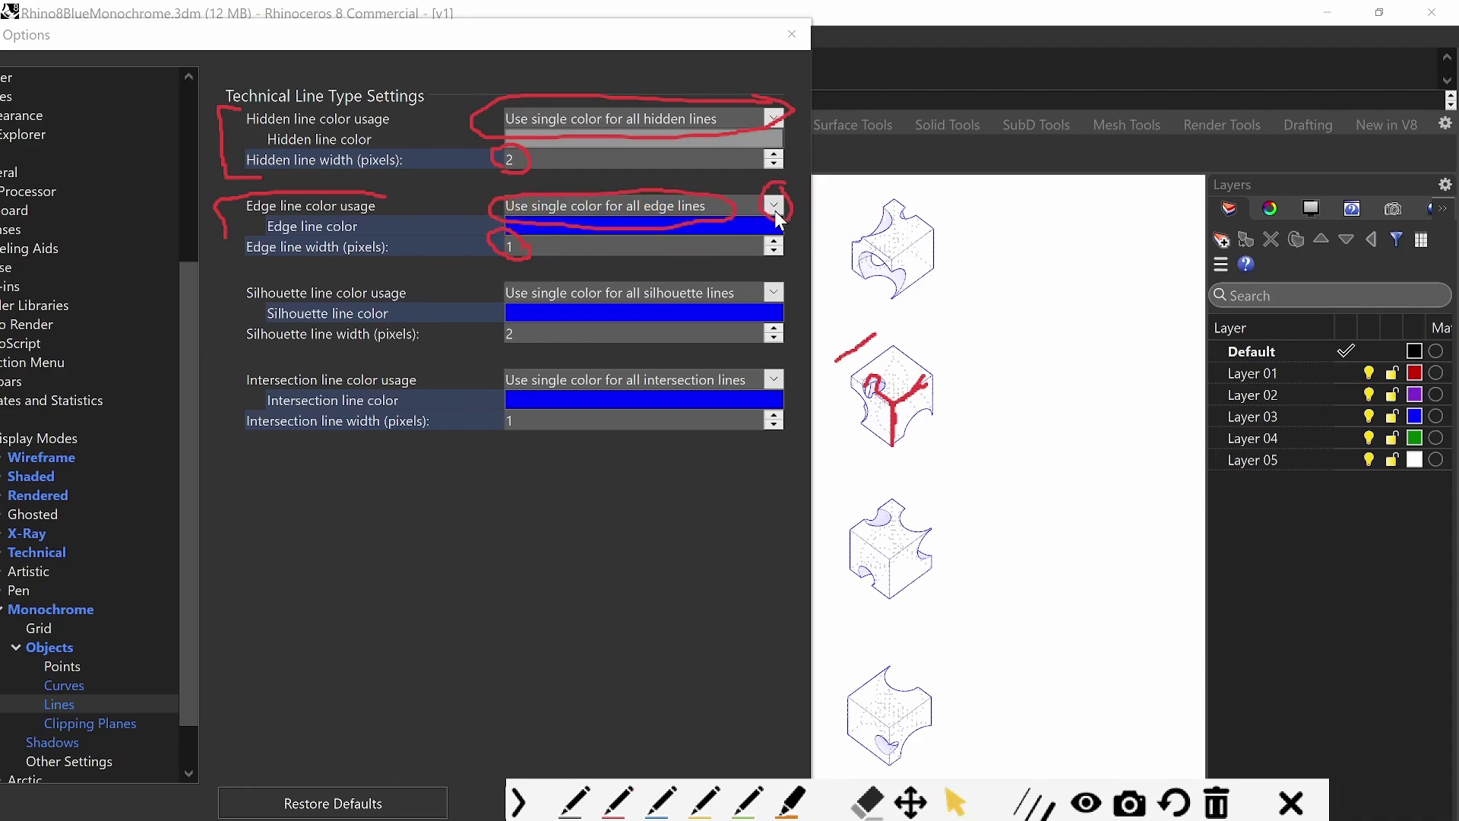
{"action": "left_click", "coordinate": [774, 207]}
{"action": "left_click", "coordinate": [708, 214]}
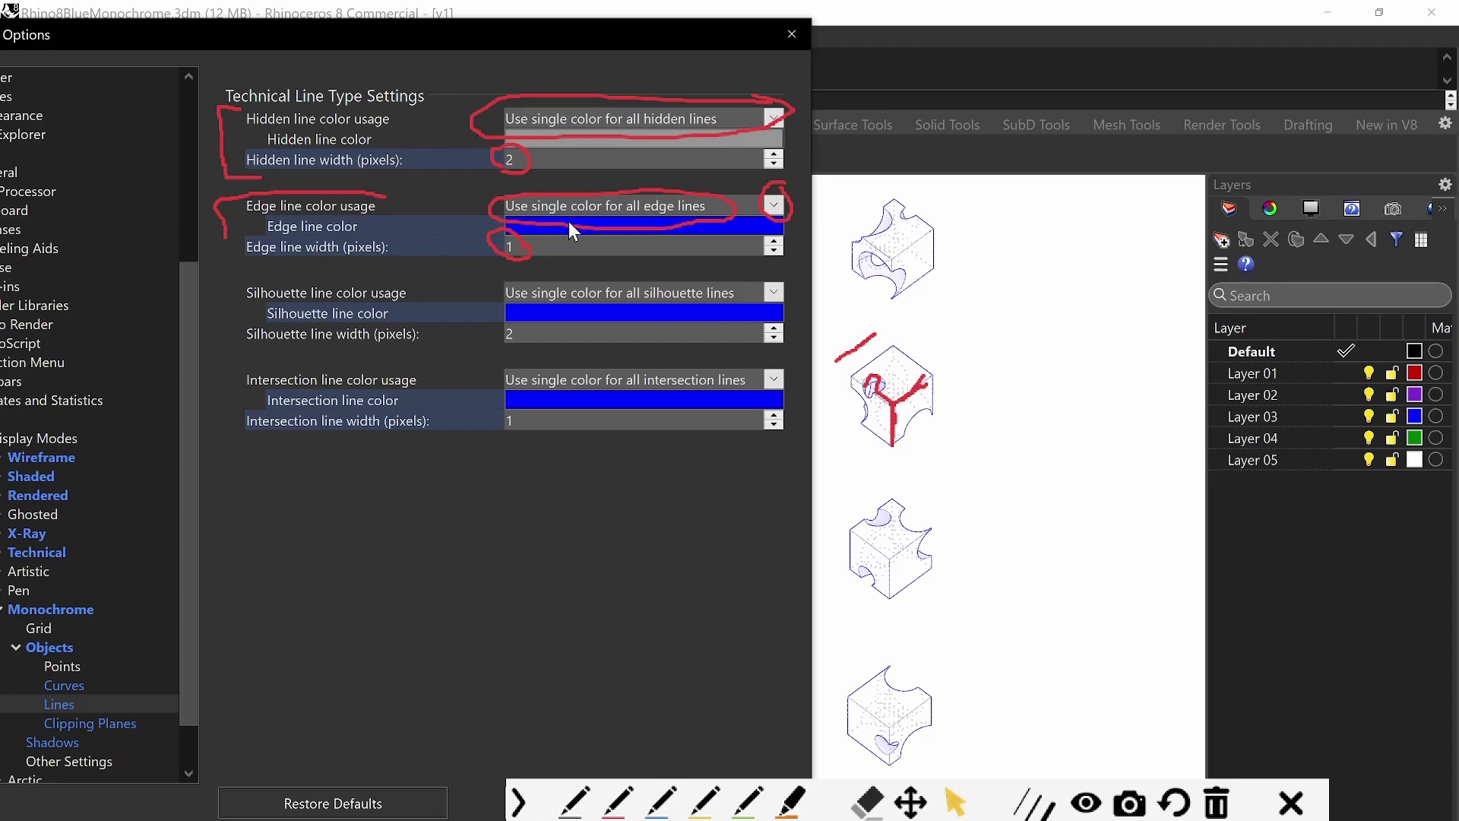
Examine the silhouette and intersection line widths, comparing the silhouette with the model's outline.
{"action": "key", "text": "ctrl+alt+g"}
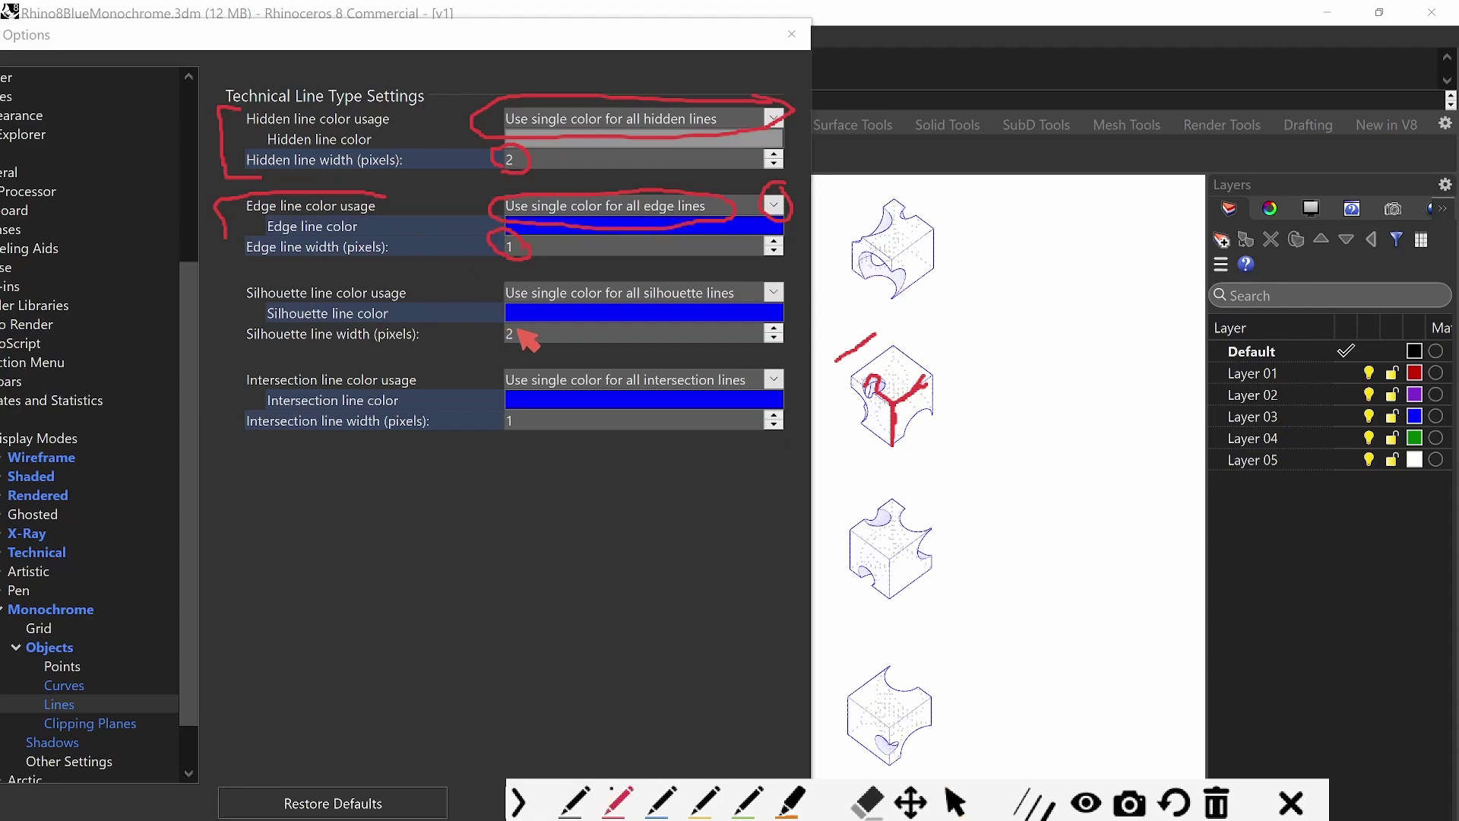
{"action": "mouse_move", "coordinate": [534, 336]}
{"action": "left_mouse_down"}
{"action": "mouse_move", "coordinate": [523, 323]}
{"action": "mouse_move", "coordinate": [502, 351]}
{"action": "mouse_move", "coordinate": [532, 333]}
{"action": "left_mouse_up"}
{"action": "mouse_move", "coordinate": [851, 375]}
{"action": "left_mouse_down"}
{"action": "mouse_move", "coordinate": [899, 345]}
{"action": "mouse_move", "coordinate": [929, 378]}
{"action": "mouse_move", "coordinate": [933, 418]}
{"action": "mouse_move", "coordinate": [895, 341]}
{"action": "mouse_move", "coordinate": [844, 371]}
{"action": "left_mouse_up"}
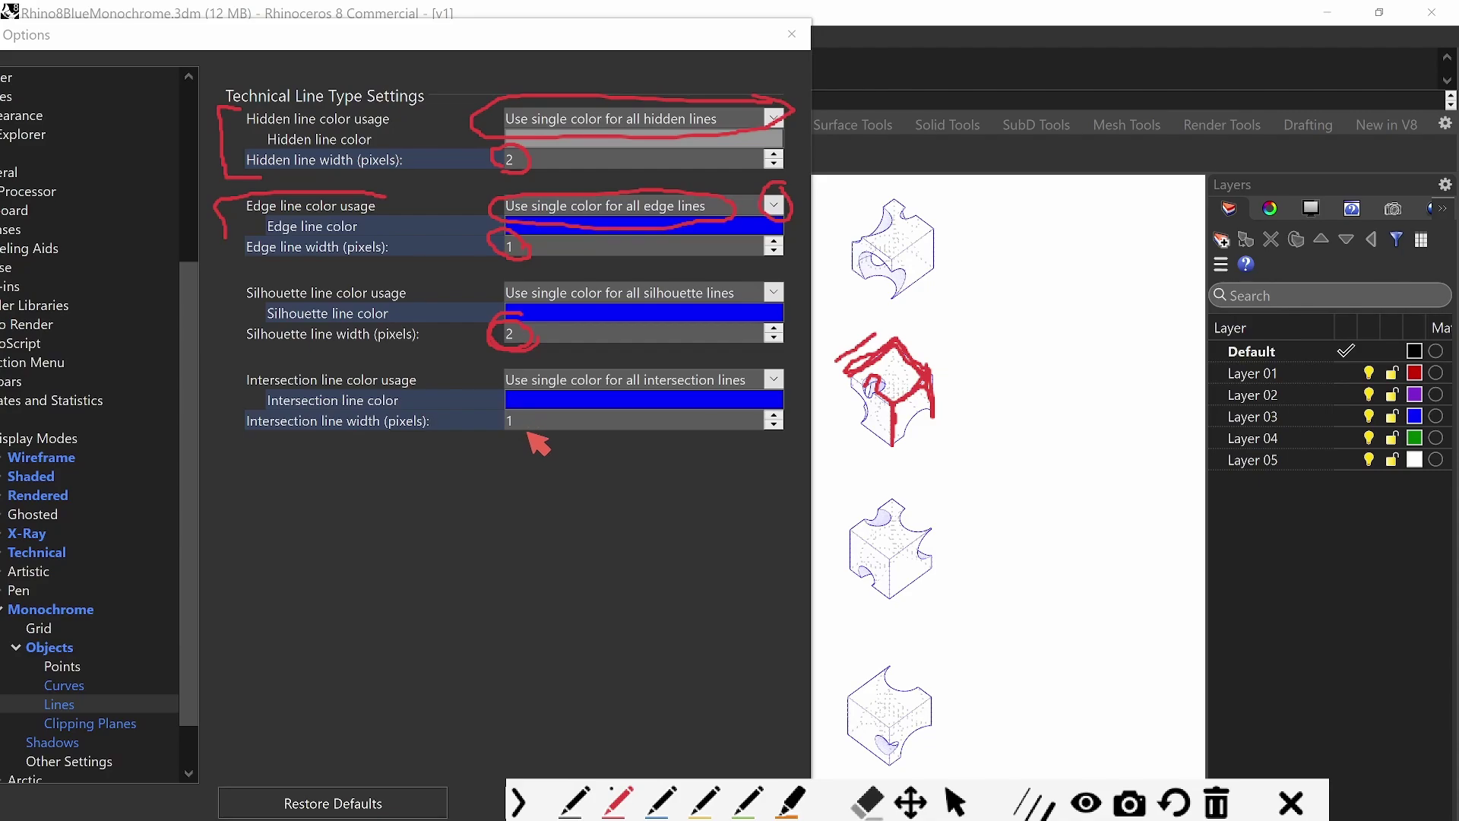
{"action": "left_click_drag", "start_coordinate": [521, 414], "coordinate": [524, 427]}
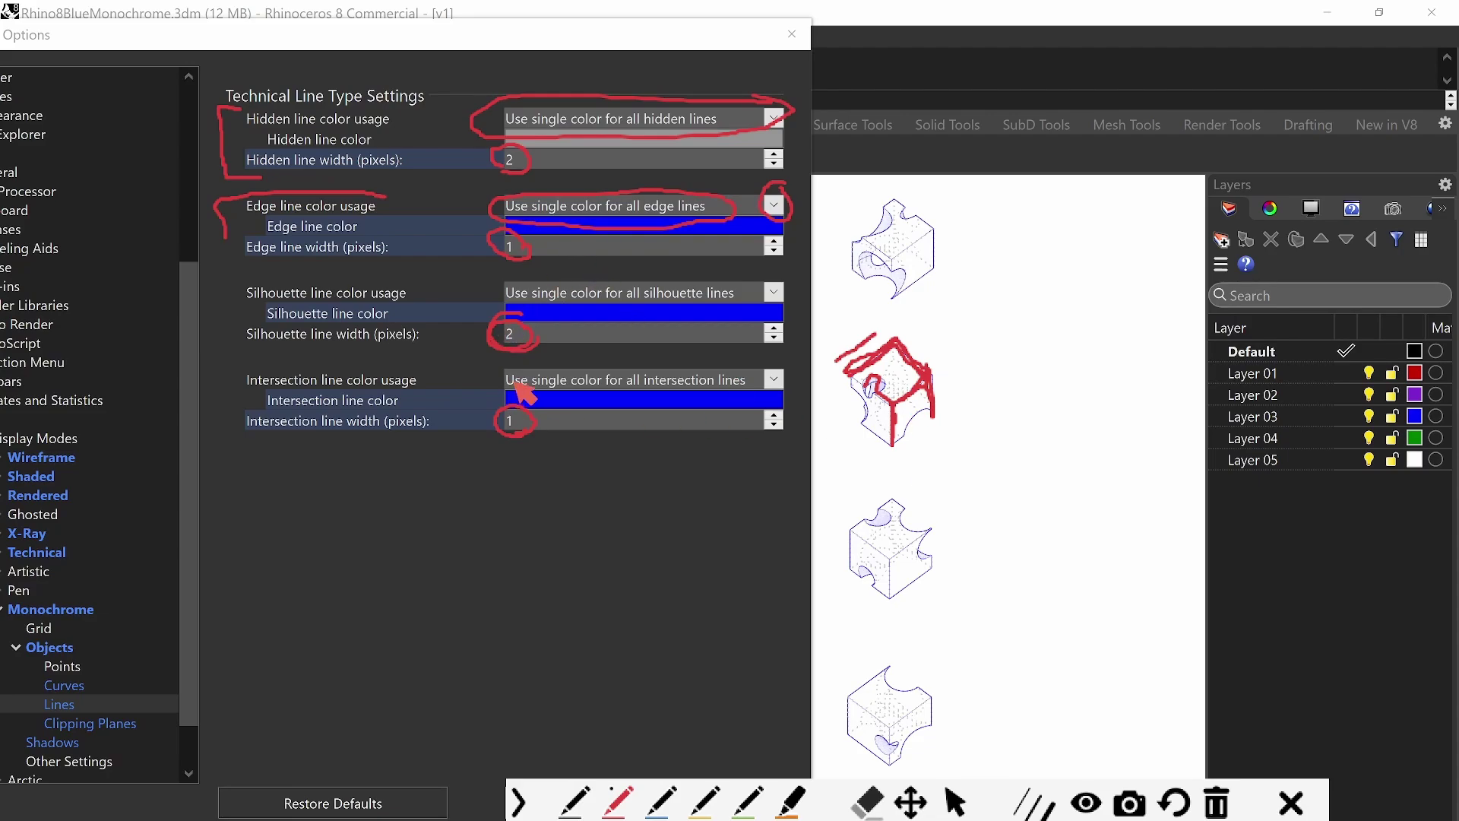
{"action": "key", "text": "Escape"}
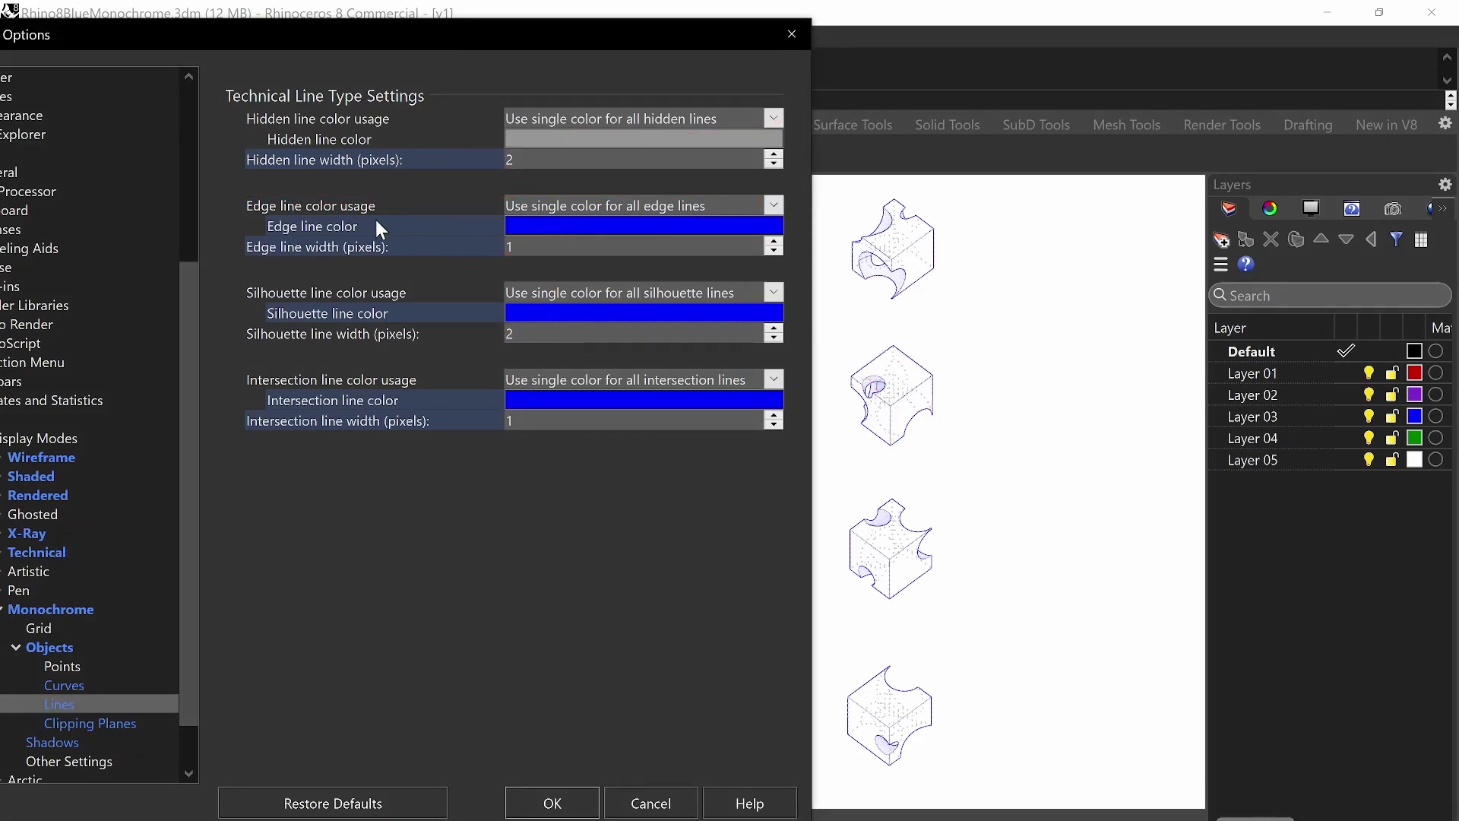
Try Black as the silhouette line color on the model and restore it to Blue.
{"action": "left_click", "coordinate": [702, 312]}
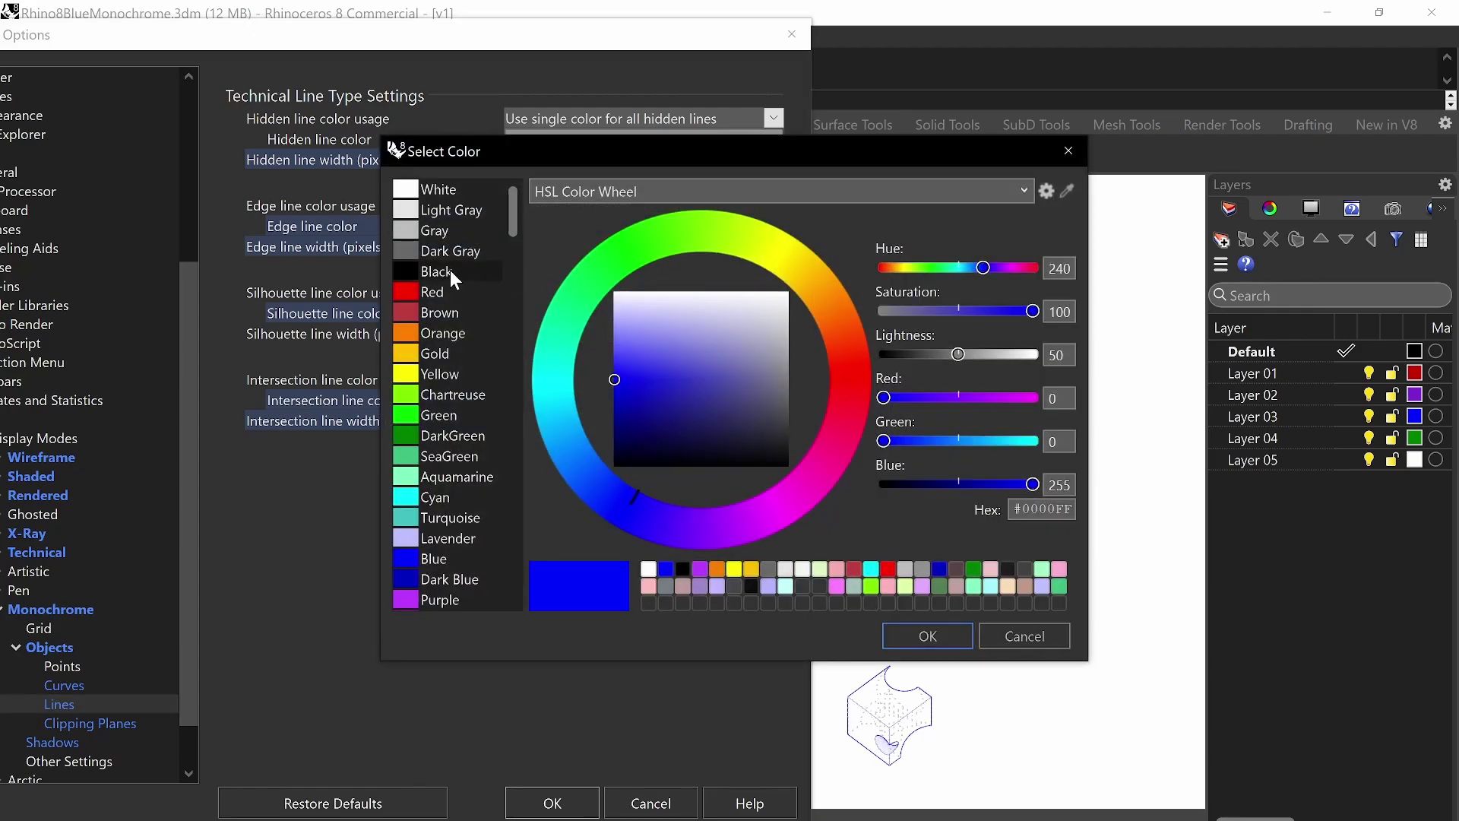
{"action": "left_click", "coordinate": [451, 272]}
{"action": "left_click", "coordinate": [936, 631]}
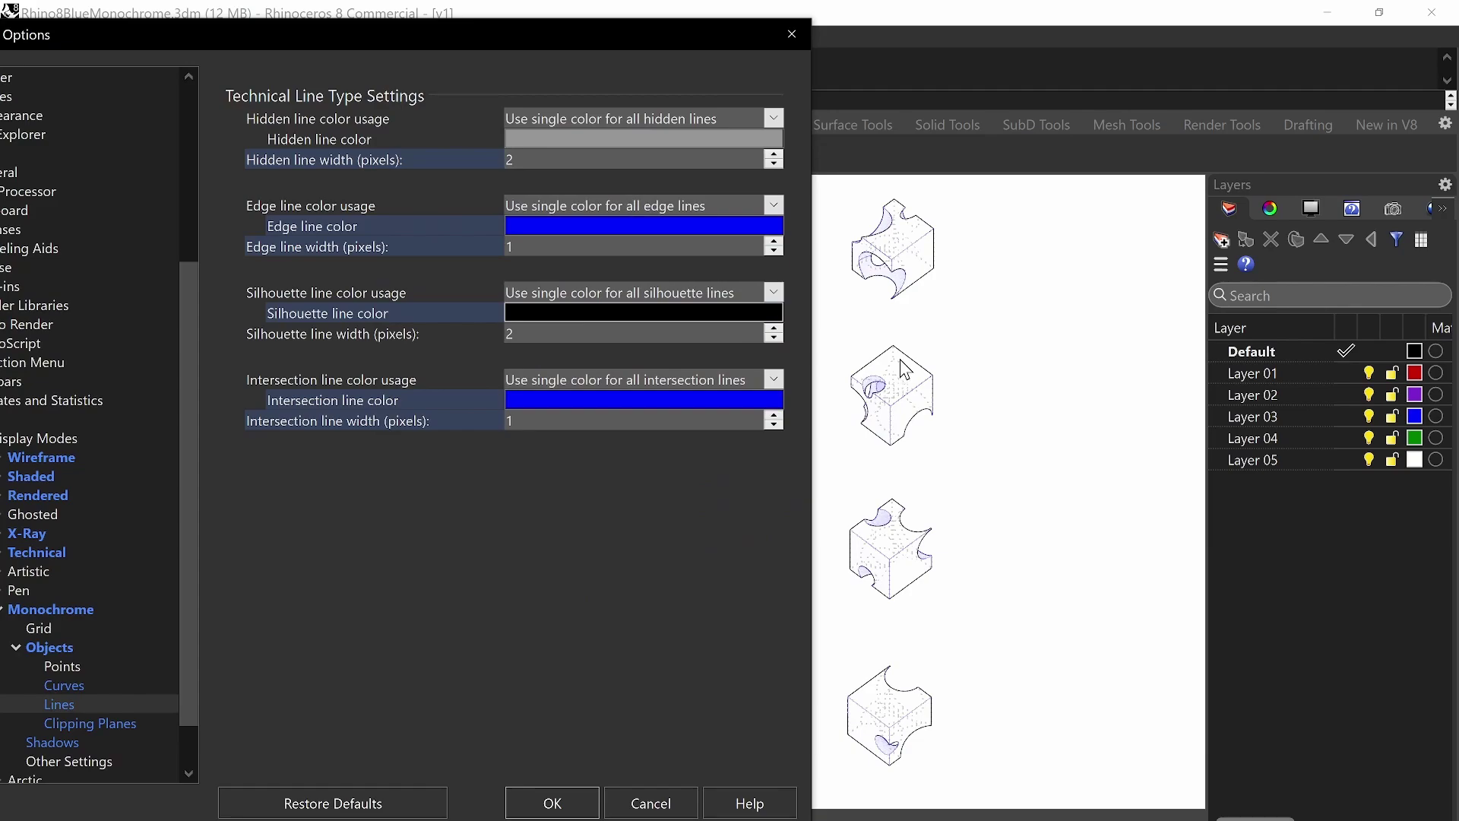
{"action": "left_click", "coordinate": [599, 315]}
{"action": "left_click", "coordinate": [441, 560]}
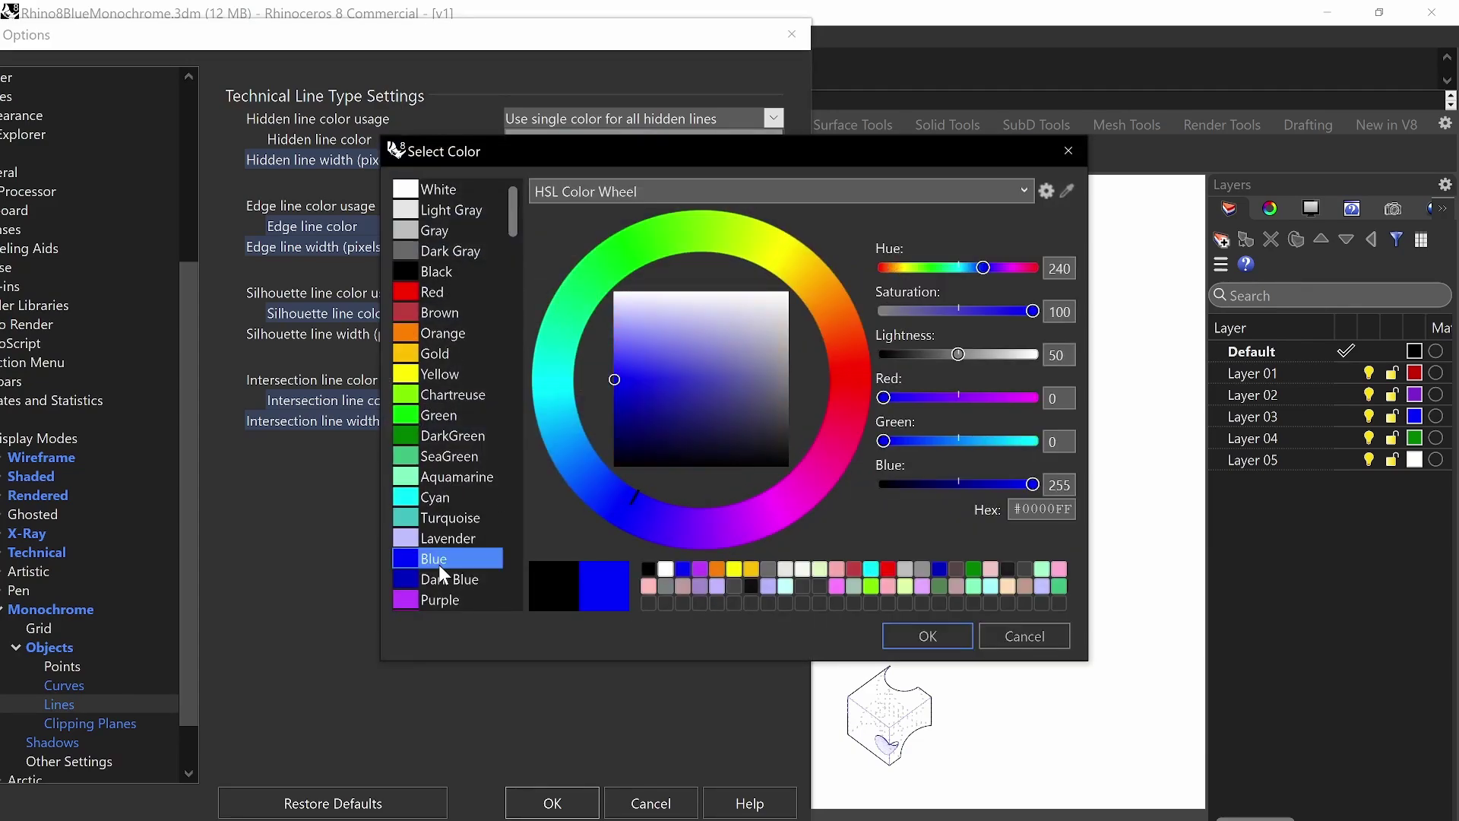
{"action": "left_click", "coordinate": [930, 635]}
Set the silhouette line width to 3 pixels.
{"action": "left_click", "coordinate": [774, 328]}
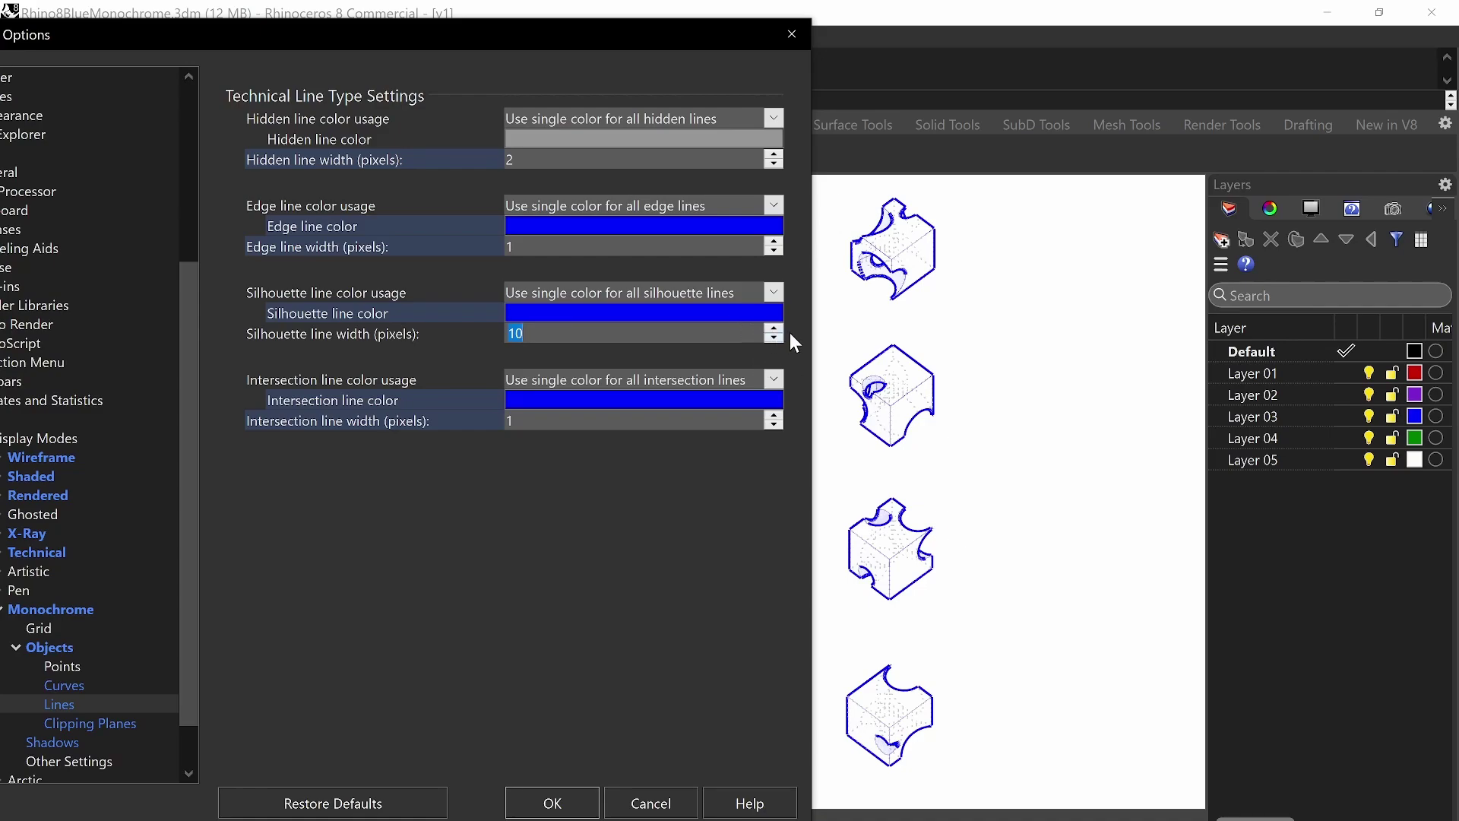
{"action": "type", "text": "3"}
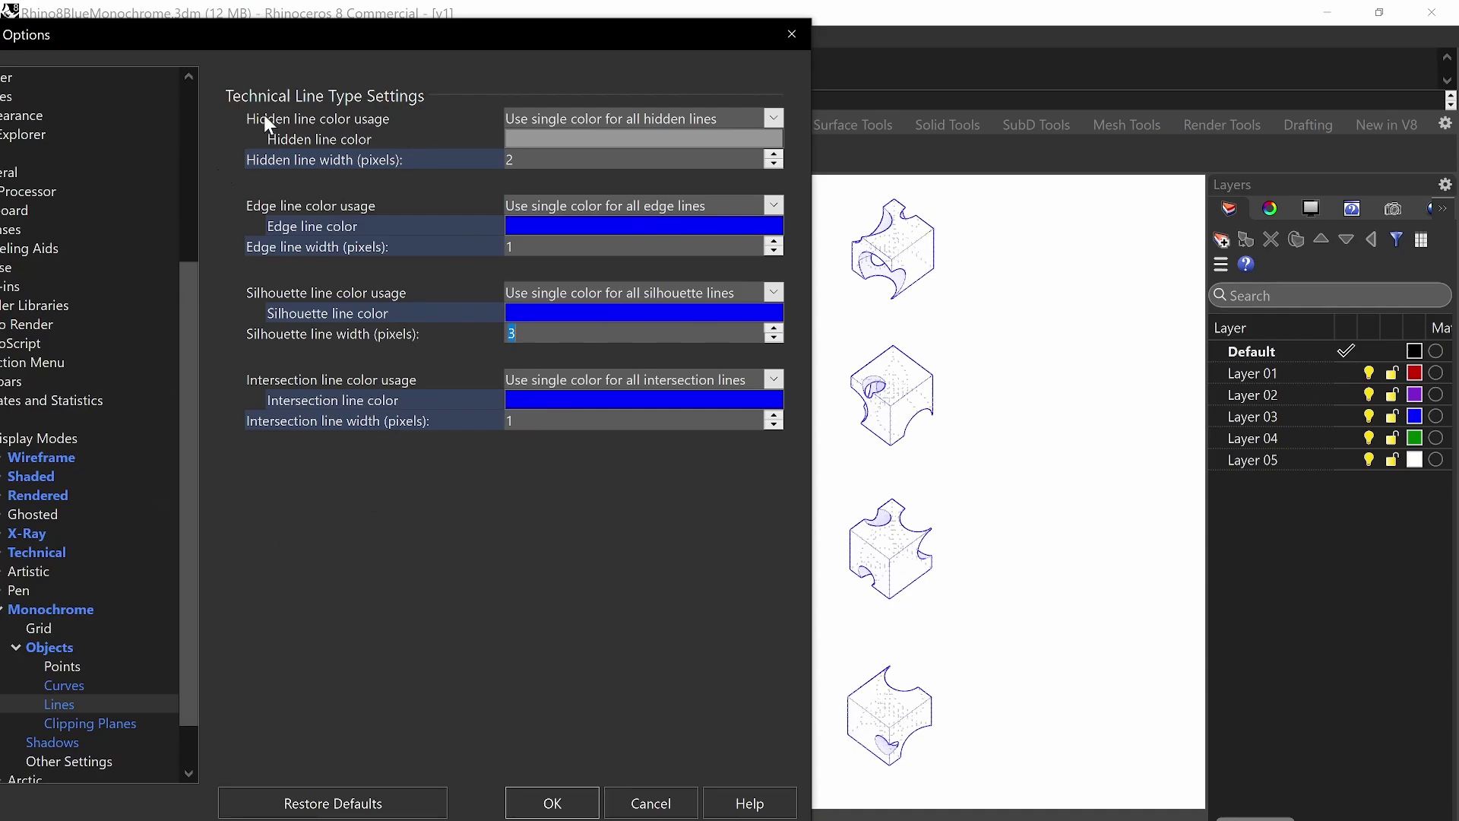
Open the Monochrome mode's Clipping Planes settings and examine the fill, edge color and edge thickness options.
{"action": "left_click_drag", "start_coordinate": [306, 47], "coordinate": [432, 48]}
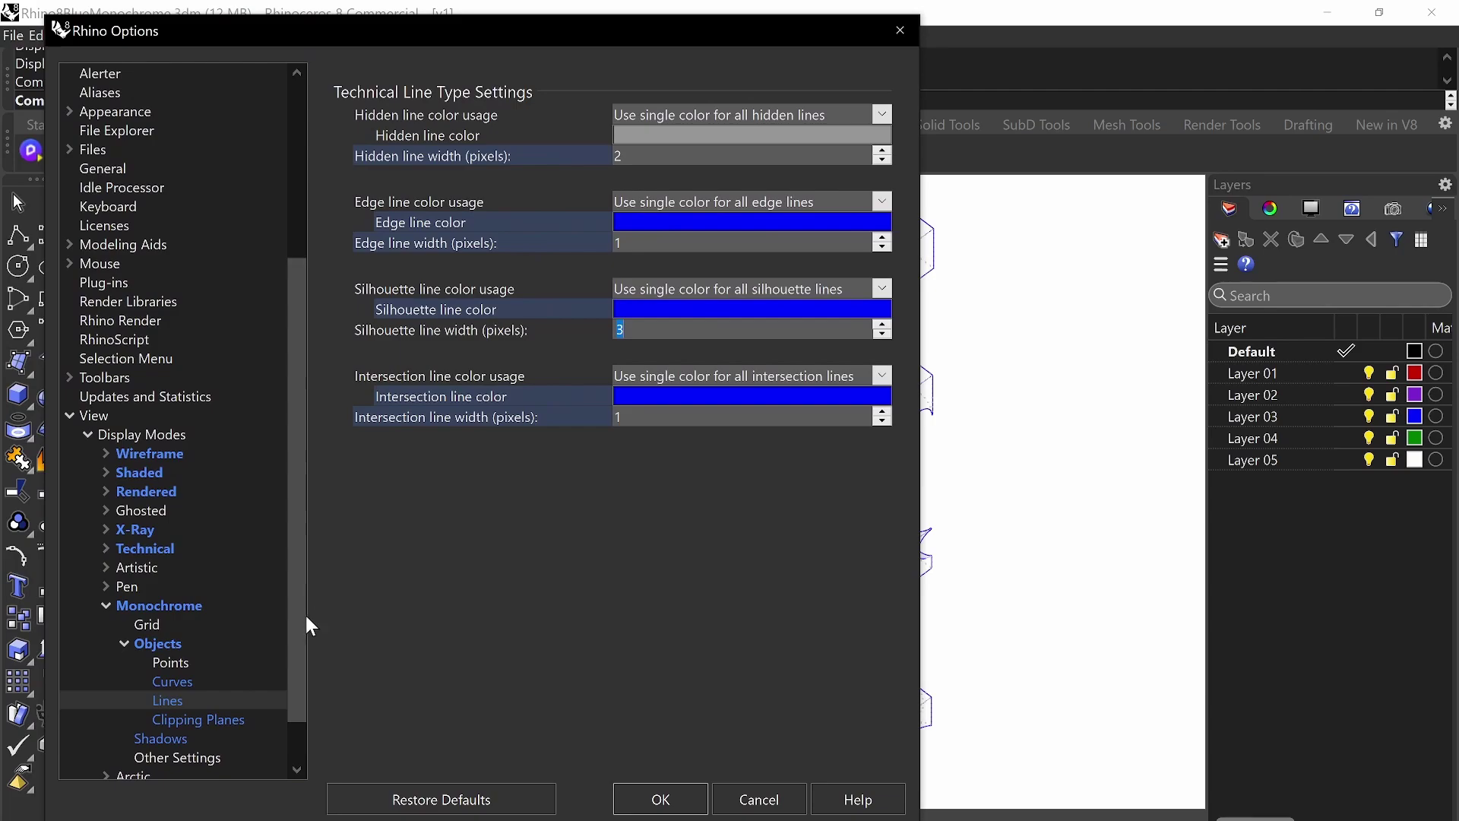
{"action": "key", "text": "ctrl+alt+g"}
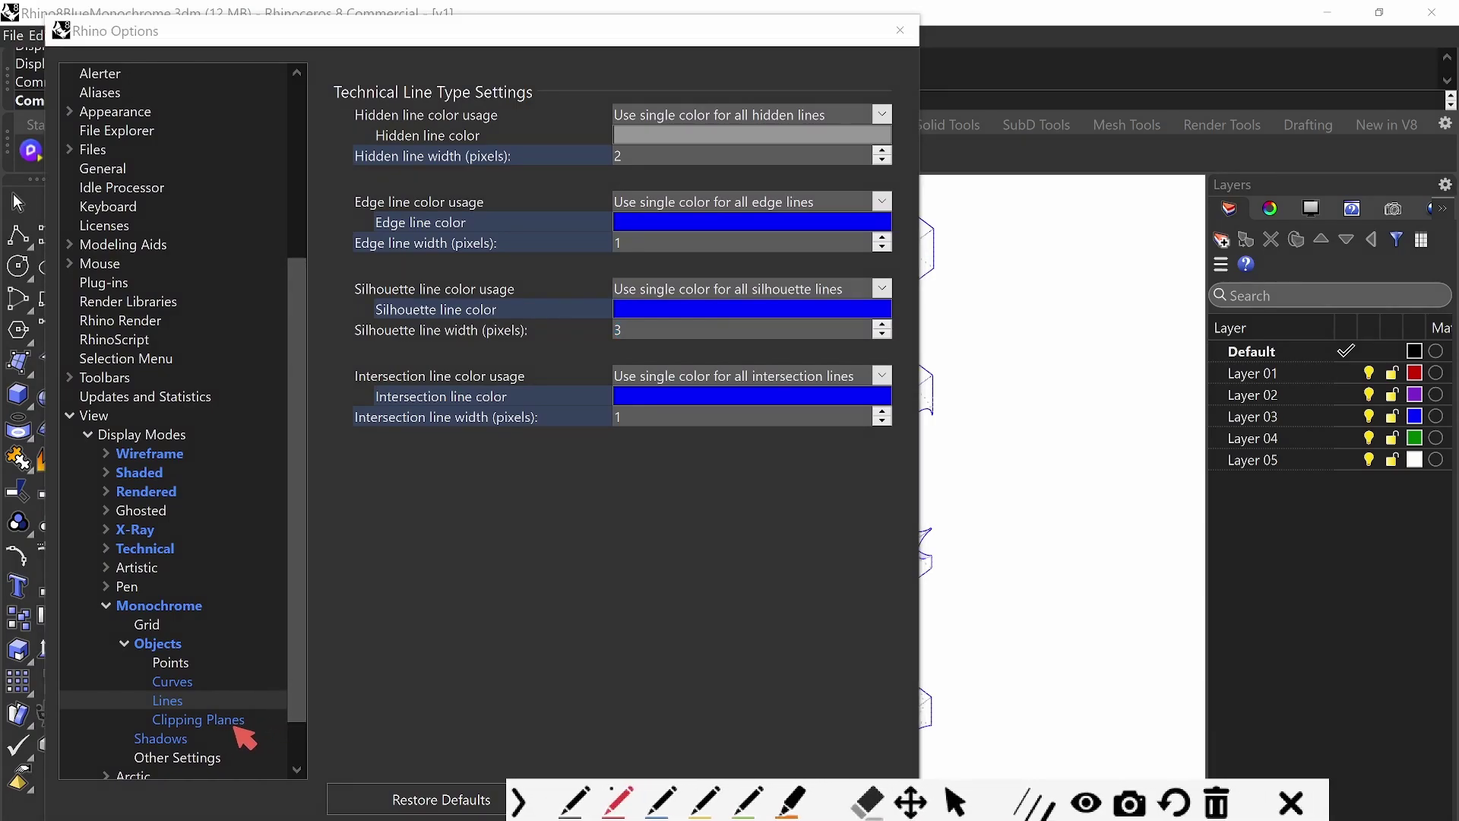
{"action": "key", "text": "ctrl+alt+g"}
{"action": "left_click", "coordinate": [227, 724]}
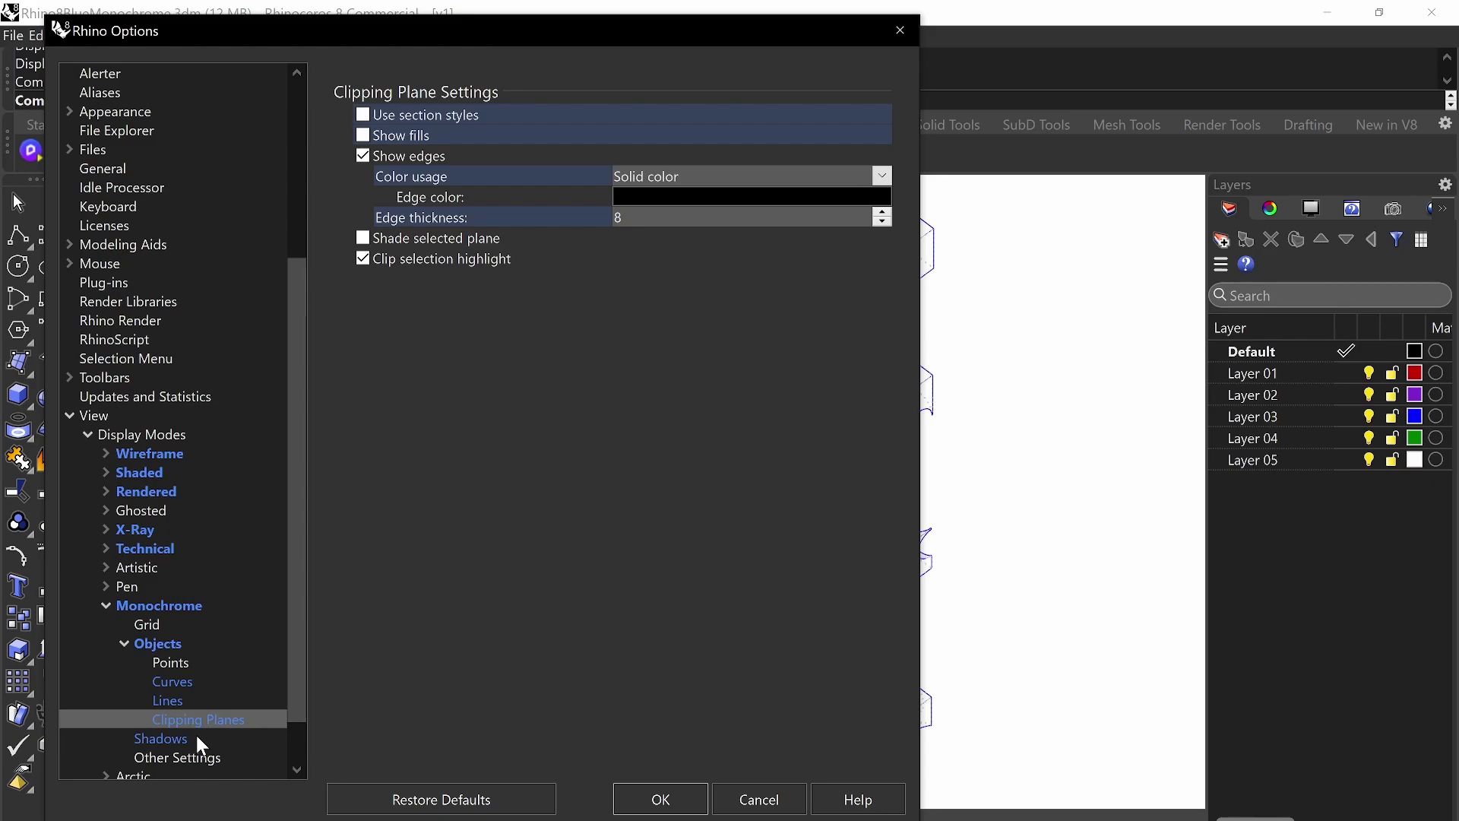
Open the Monochrome mode's Shadows settings beside the model and examine the shadow size, skylight, soft edge, blurring, artifact, transparency and clipping bubble sliders.
{"action": "left_click", "coordinate": [167, 742]}
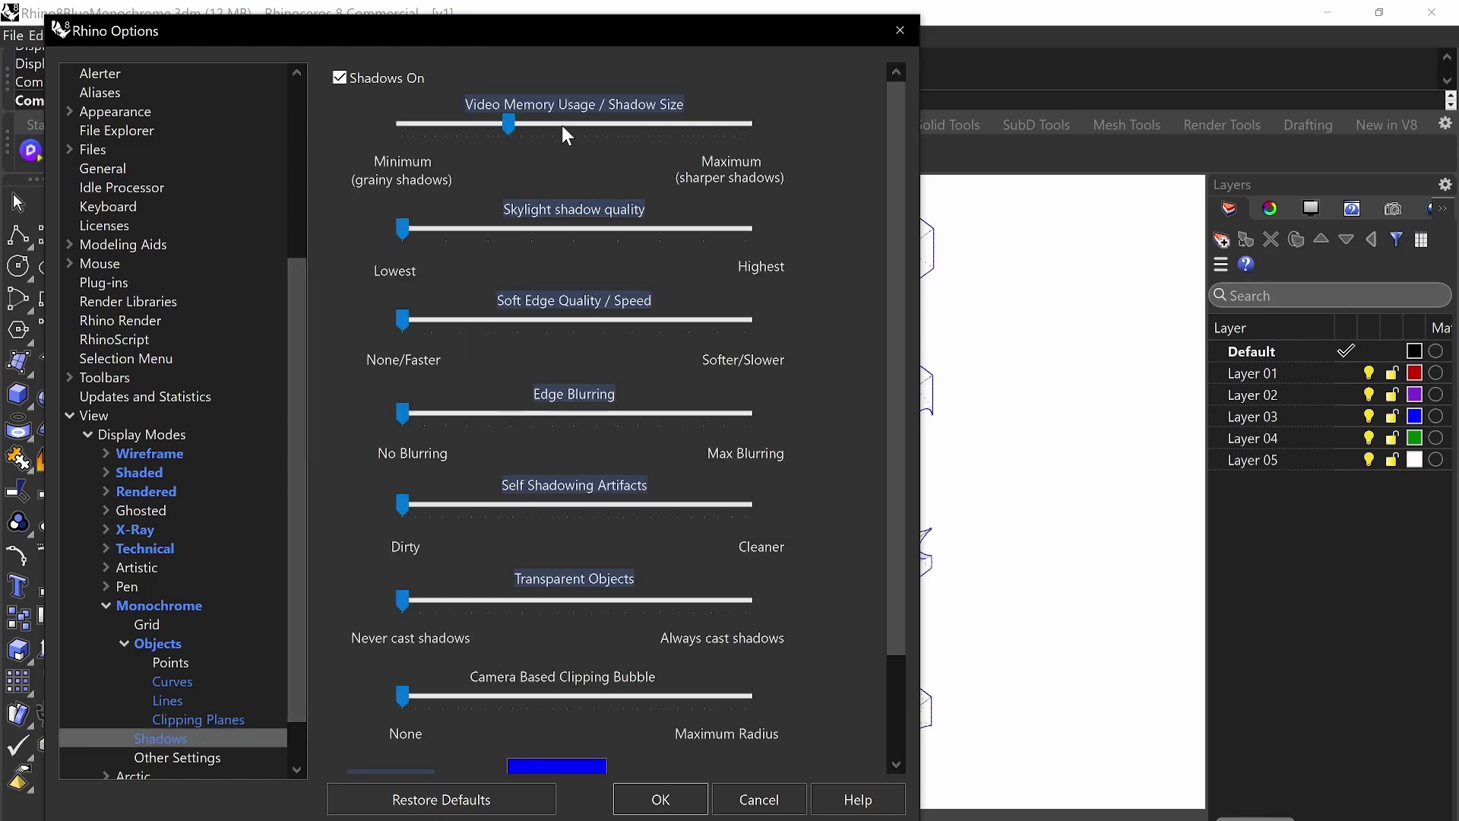
{"action": "left_click_drag", "start_coordinate": [661, 38], "coordinate": [537, 41]}
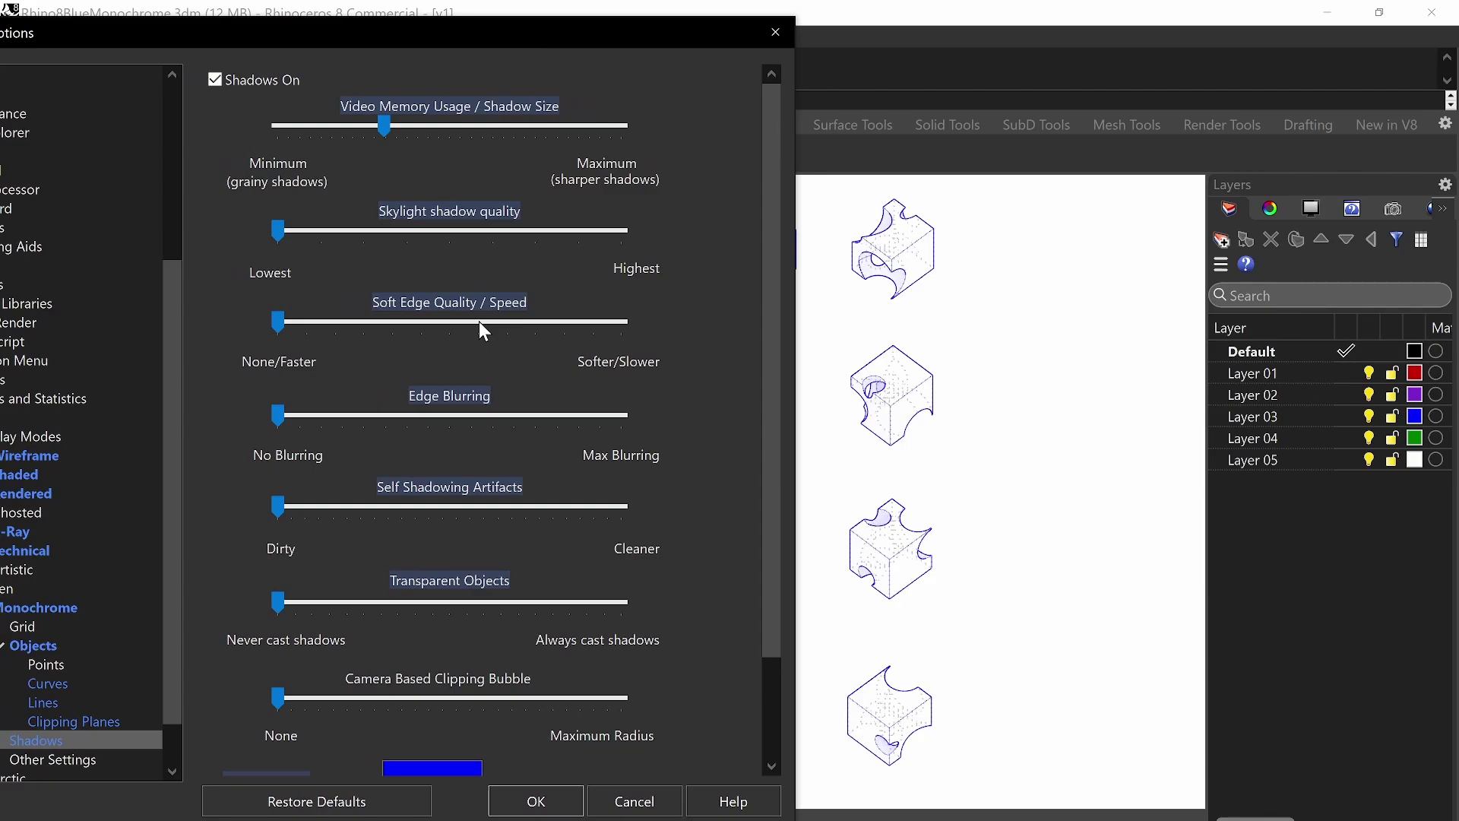
{"action": "key", "text": "ctrl+alt+g"}
{"action": "left_click_drag", "start_coordinate": [287, 213], "coordinate": [288, 197]}
{"action": "mouse_move", "coordinate": [308, 287]}
{"action": "left_mouse_down"}
{"action": "mouse_move", "coordinate": [250, 319]}
{"action": "mouse_move", "coordinate": [308, 335]}
{"action": "left_mouse_up"}
{"action": "left_click_drag", "start_coordinate": [304, 387], "coordinate": [285, 379]}
{"action": "left_click_drag", "start_coordinate": [304, 479], "coordinate": [312, 524]}
{"action": "left_click_drag", "start_coordinate": [289, 597], "coordinate": [316, 585]}
{"action": "mouse_move", "coordinate": [293, 672]}
{"action": "left_mouse_down"}
{"action": "mouse_move", "coordinate": [289, 744]}
{"action": "mouse_move", "coordinate": [213, 342]}
{"action": "mouse_move", "coordinate": [251, 224]}
{"action": "left_mouse_up"}
{"action": "mouse_move", "coordinate": [380, 114]}
{"action": "left_mouse_down"}
{"action": "mouse_move", "coordinate": [387, 85]}
{"action": "mouse_move", "coordinate": [258, 107]}
{"action": "left_mouse_up"}
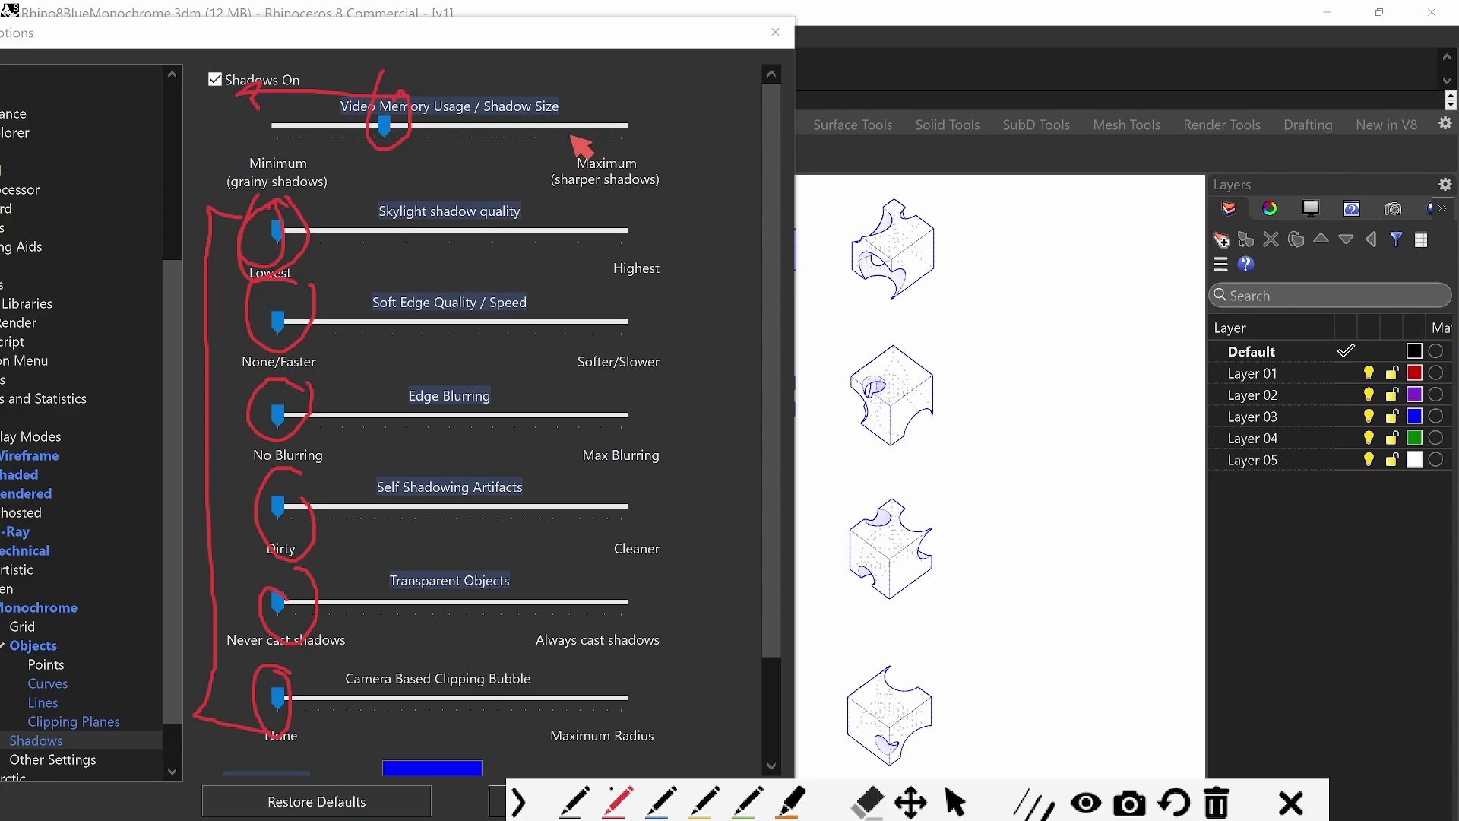
{"action": "mouse_move", "coordinate": [311, 199]}
{"action": "left_mouse_down"}
{"action": "mouse_move", "coordinate": [228, 359]}
{"action": "mouse_move", "coordinate": [209, 703]}
{"action": "mouse_move", "coordinate": [285, 654]}
{"action": "left_mouse_up"}
{"action": "left_click_drag", "start_coordinate": [270, 181], "coordinate": [322, 175]}
{"action": "mouse_move", "coordinate": [319, 198]}
{"action": "left_mouse_down"}
{"action": "mouse_move", "coordinate": [293, 739]}
{"action": "mouse_move", "coordinate": [251, 221]}
{"action": "mouse_move", "coordinate": [323, 525]}
{"action": "mouse_move", "coordinate": [298, 733]}
{"action": "mouse_move", "coordinate": [243, 701]}
{"action": "mouse_move", "coordinate": [254, 222]}
{"action": "mouse_move", "coordinate": [339, 257]}
{"action": "left_mouse_up"}
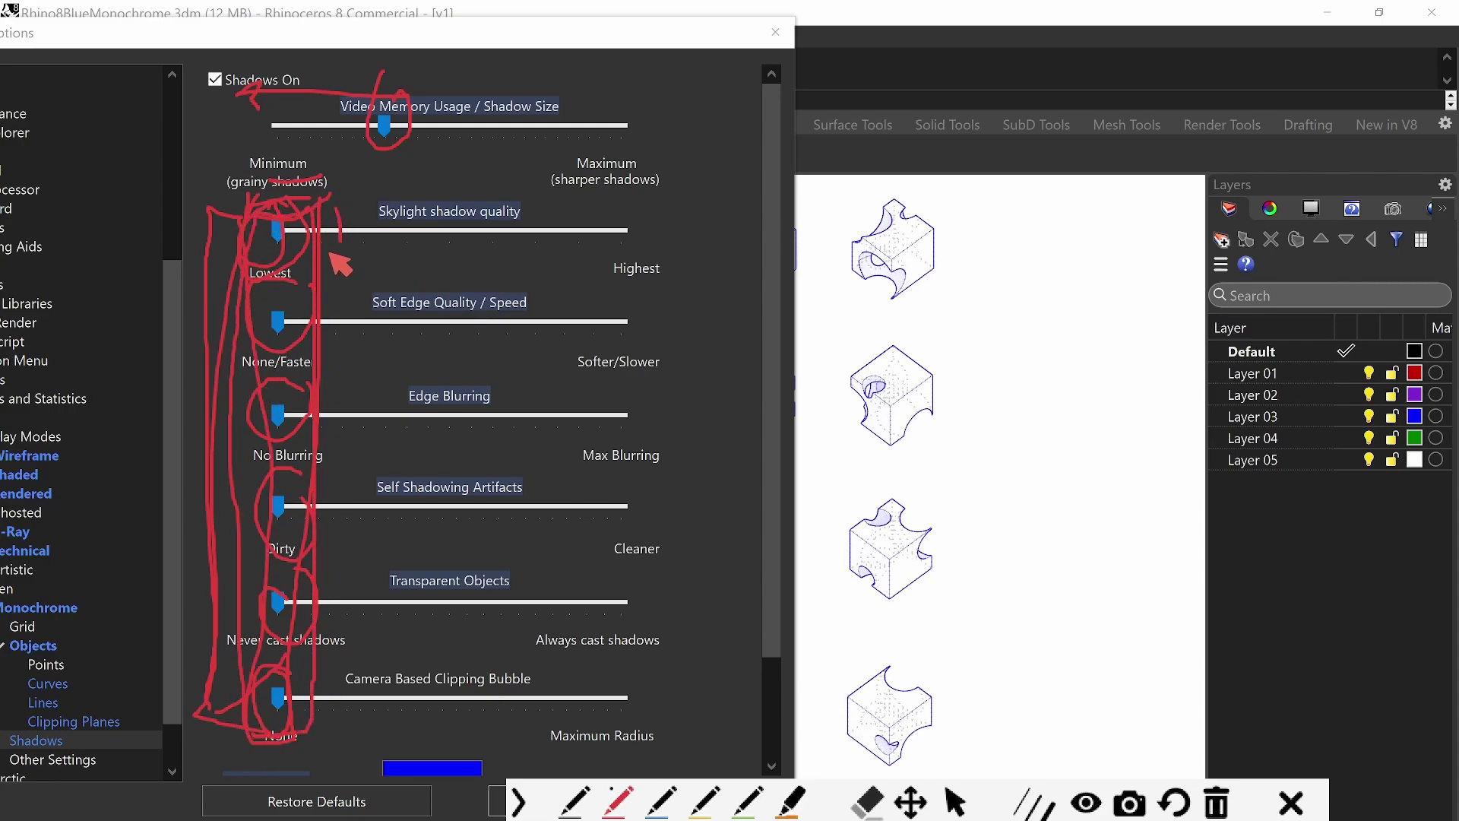
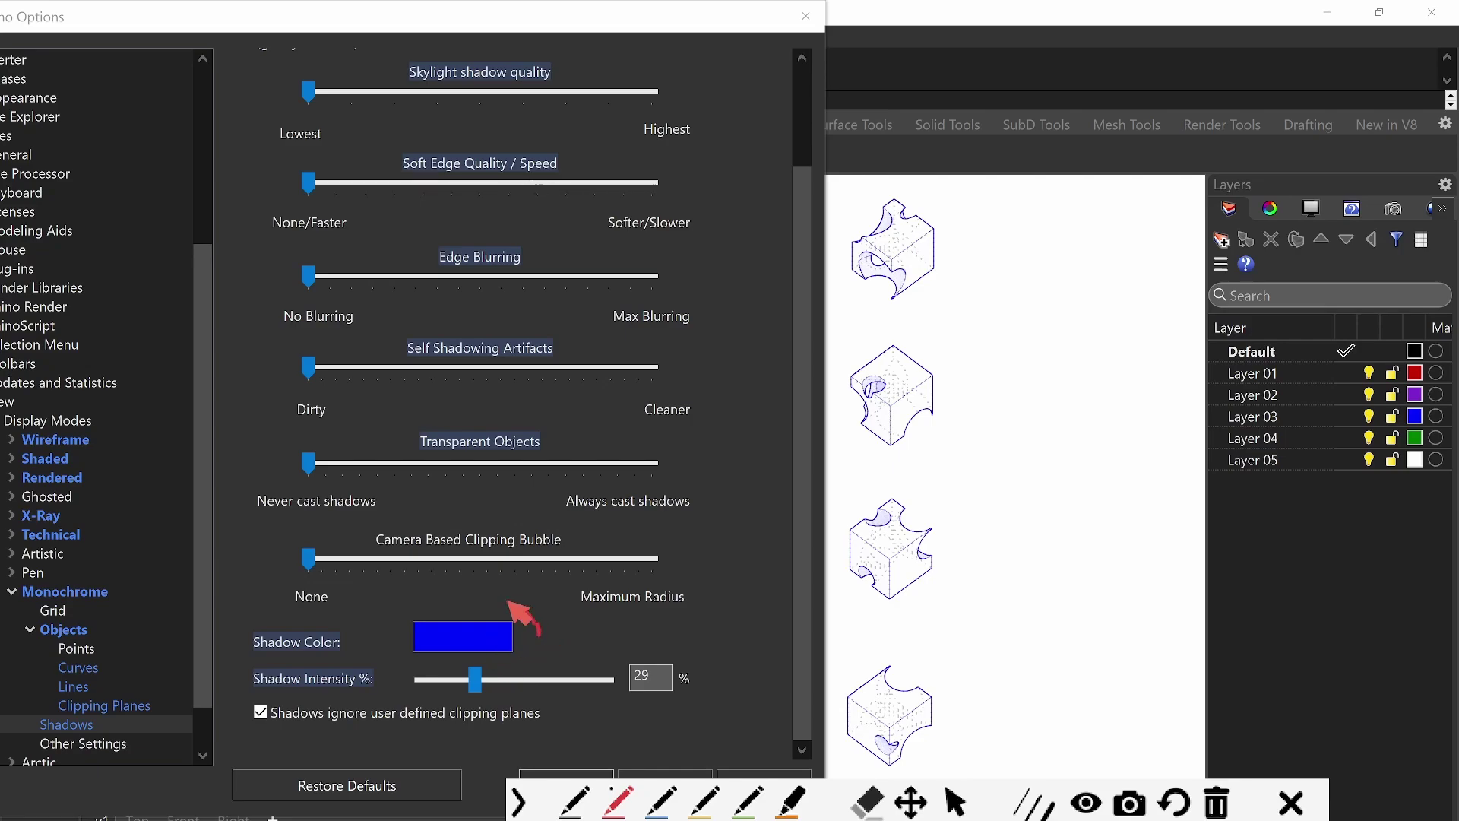
Try a shadow intensity of 100% in the Monochrome mode and examine the shadows inside the cubes' cutouts.
{"action": "mouse_move", "coordinate": [532, 611]}
{"action": "left_mouse_down"}
{"action": "mouse_move", "coordinate": [467, 675]}
{"action": "mouse_move", "coordinate": [541, 631]}
{"action": "left_mouse_up"}
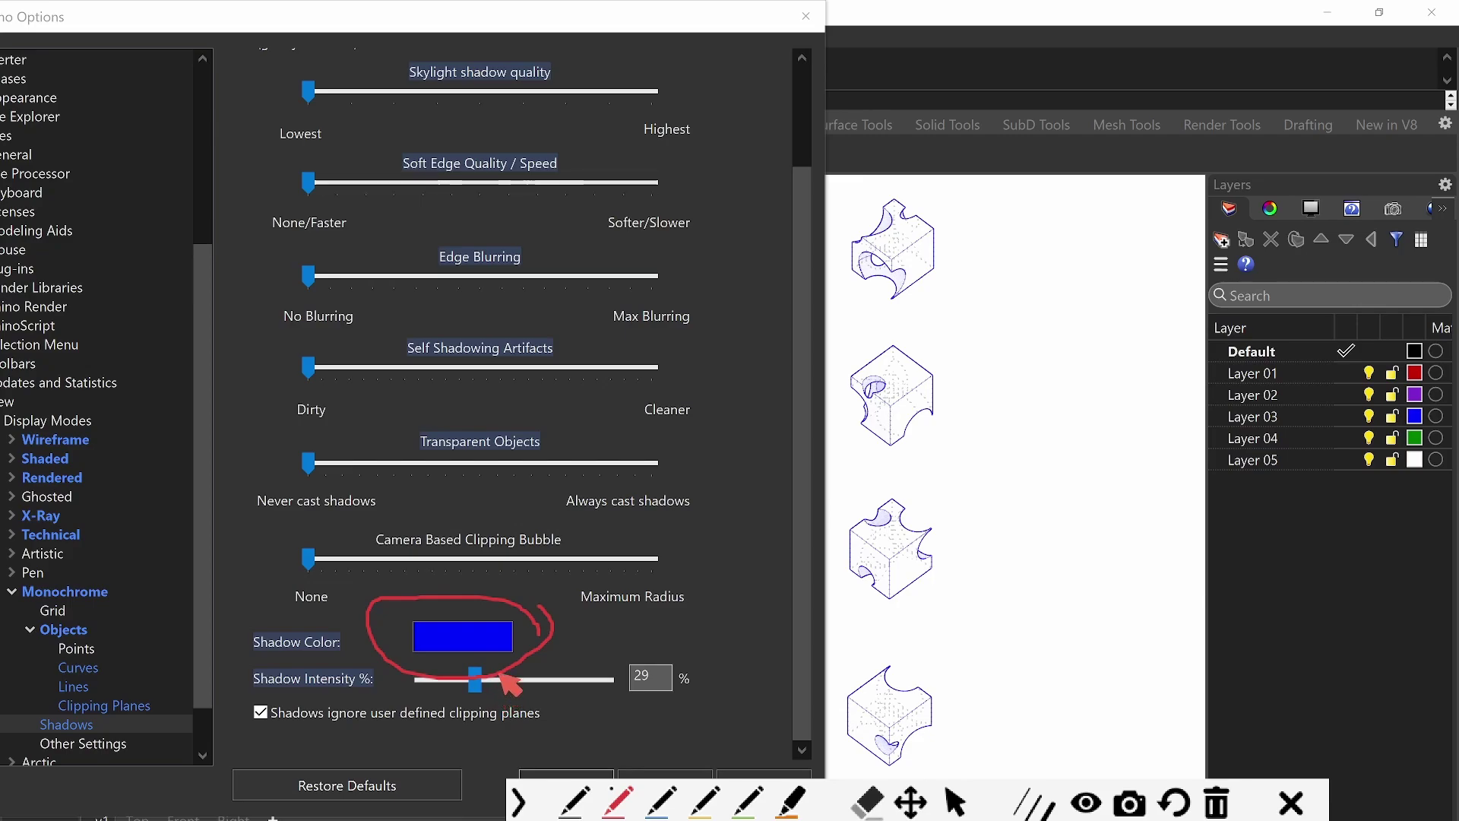
{"action": "key", "text": "Escape"}
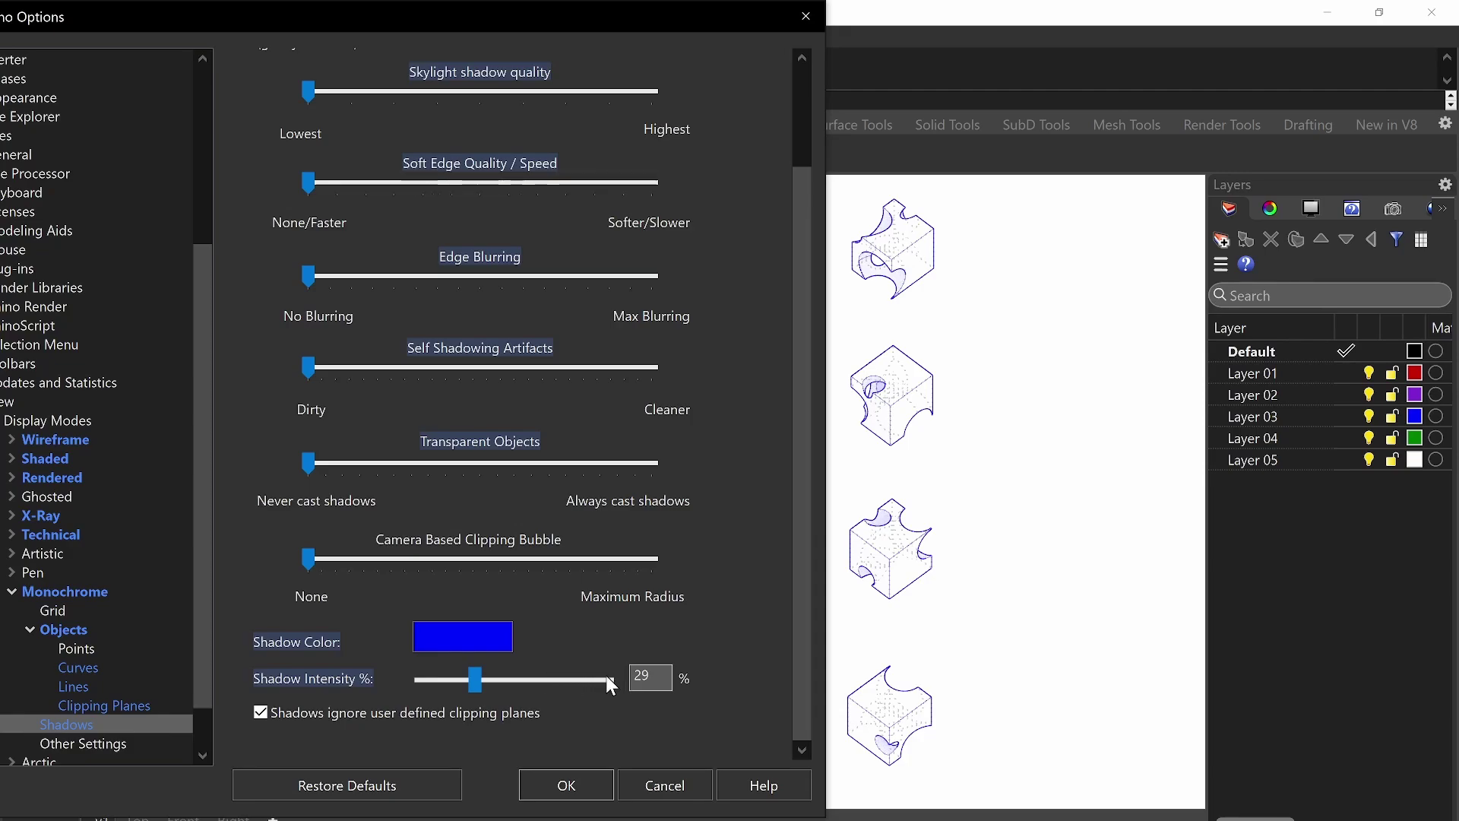
{"action": "left_click_drag", "start_coordinate": [476, 677], "coordinate": [710, 692]}
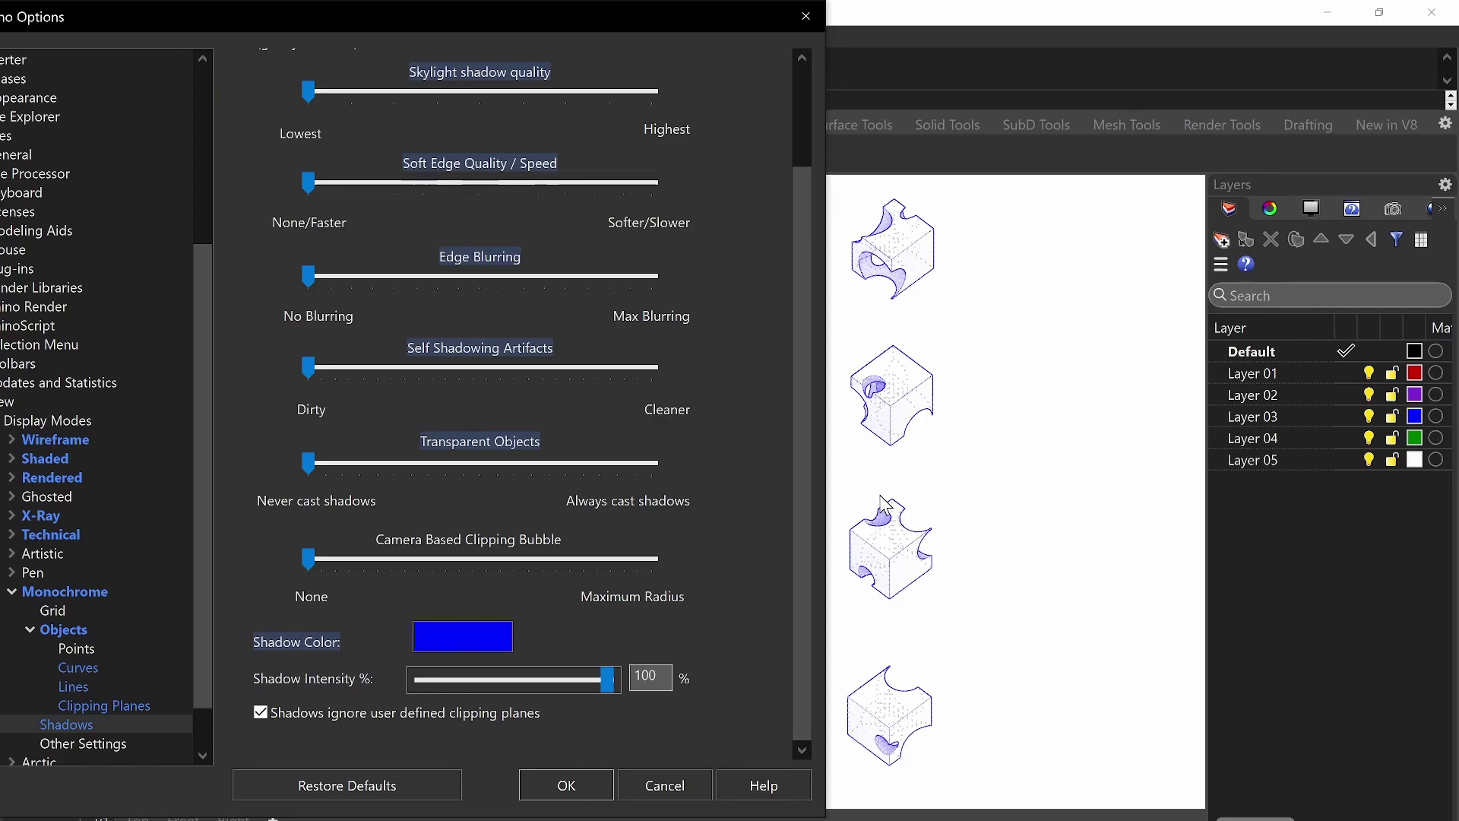
{"action": "key", "text": "ctrl+alt+g"}
{"action": "mouse_move", "coordinate": [904, 491]}
{"action": "left_mouse_down"}
{"action": "mouse_move", "coordinate": [901, 535]}
{"action": "mouse_move", "coordinate": [886, 490]}
{"action": "left_mouse_up"}
{"action": "mouse_move", "coordinate": [888, 358]}
{"action": "left_mouse_down"}
{"action": "mouse_move", "coordinate": [903, 406]}
{"action": "mouse_move", "coordinate": [895, 384]}
{"action": "left_mouse_up"}
{"action": "mouse_move", "coordinate": [906, 287]}
{"action": "left_mouse_down"}
{"action": "mouse_move", "coordinate": [867, 296]}
{"action": "mouse_move", "coordinate": [915, 283]}
{"action": "left_mouse_up"}
{"action": "mouse_move", "coordinate": [876, 541]}
{"action": "left_mouse_down"}
{"action": "mouse_move", "coordinate": [857, 564]}
{"action": "mouse_move", "coordinate": [879, 578]}
{"action": "left_mouse_up"}
{"action": "mouse_move", "coordinate": [883, 764]}
{"action": "left_mouse_down"}
{"action": "mouse_move", "coordinate": [904, 731]}
{"action": "mouse_move", "coordinate": [882, 752]}
{"action": "left_mouse_up"}
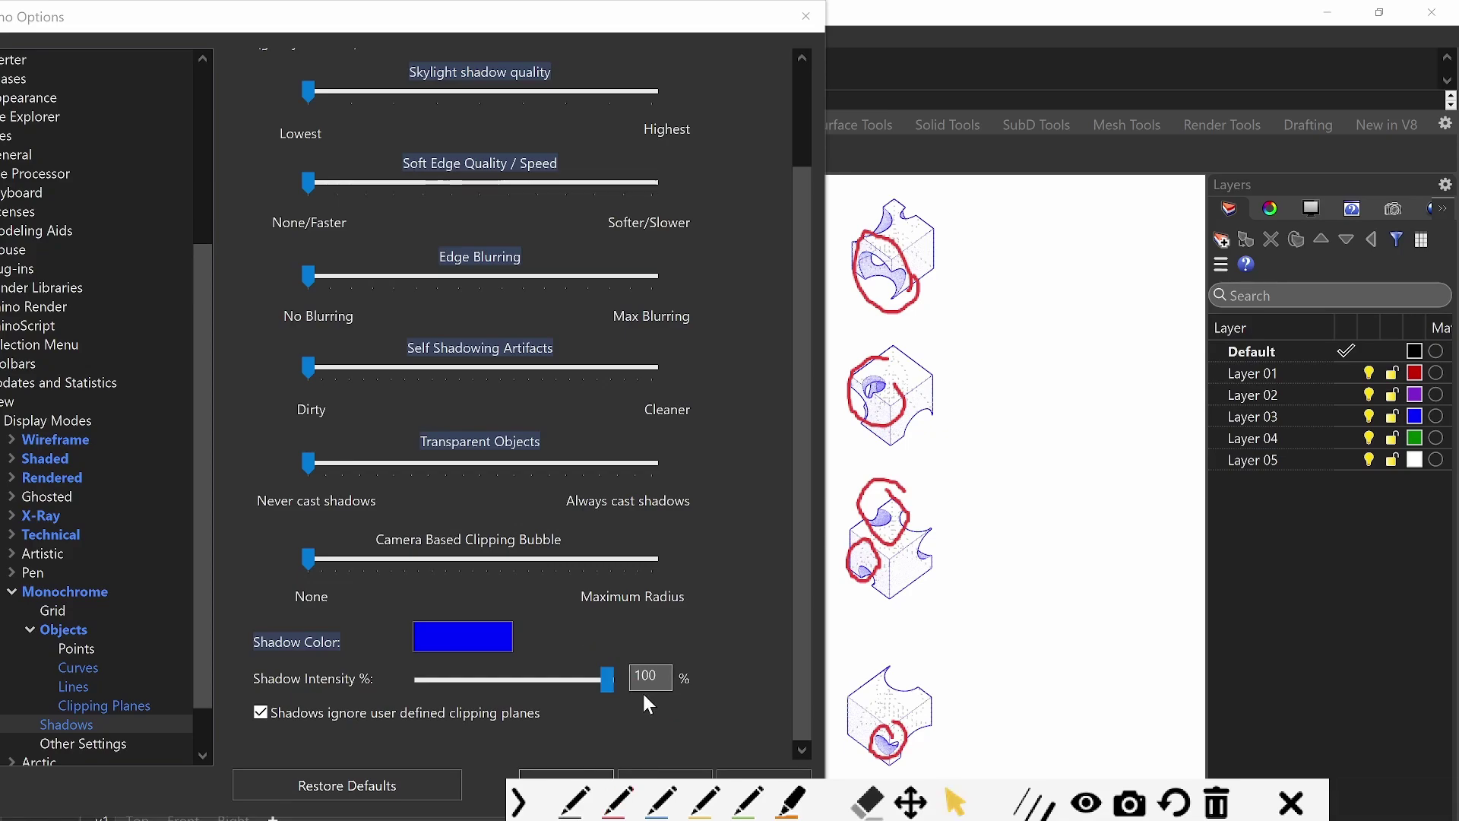
Try lower shadow intensities of 56%, 24% and 0% and compare their effect across the grid of cubes.
{"action": "left_click_drag", "start_coordinate": [608, 681], "coordinate": [527, 683]}
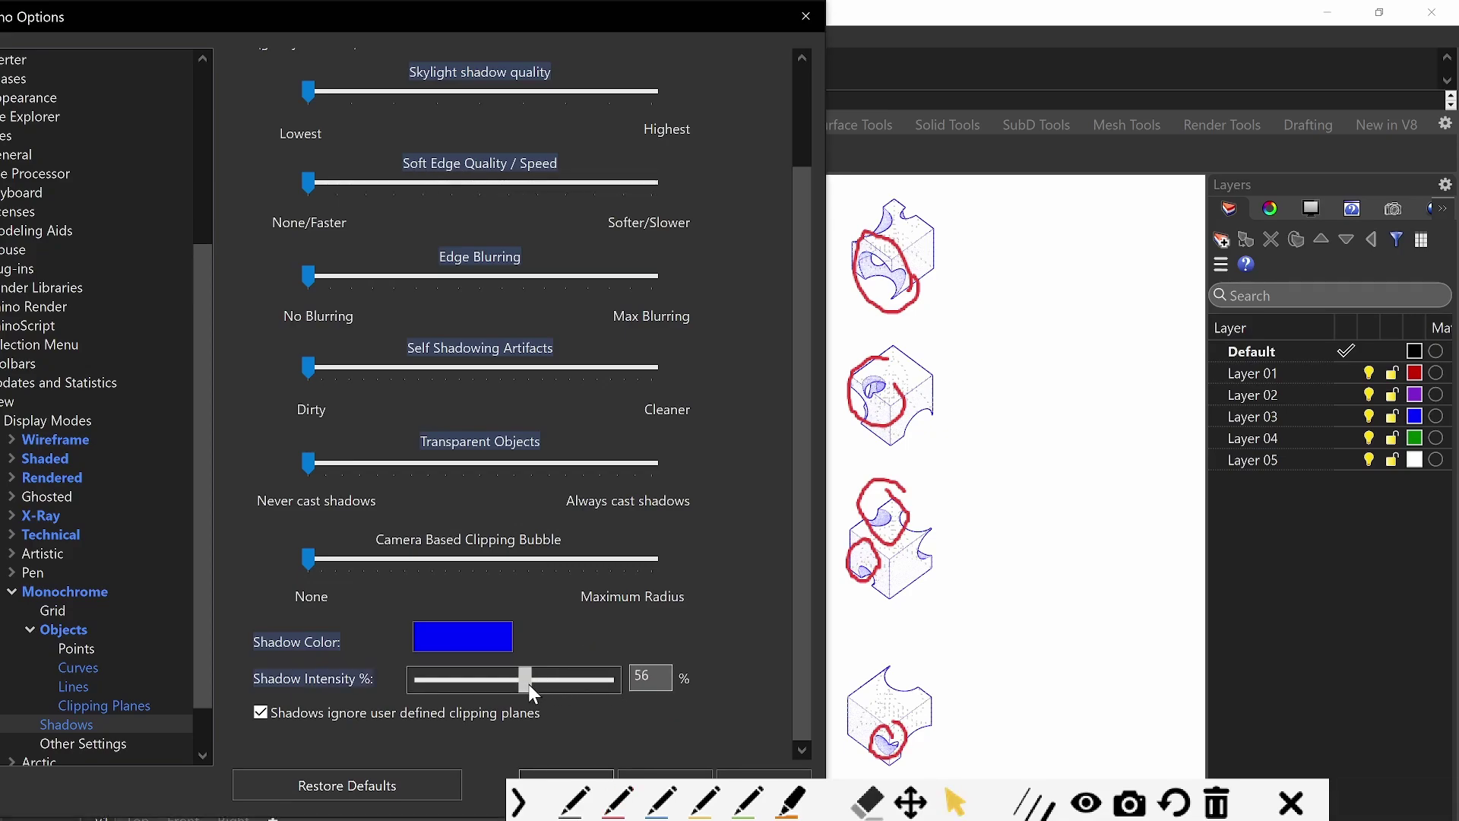
{"action": "left_click", "coordinate": [1217, 803]}
{"action": "left_click_drag", "start_coordinate": [522, 687], "coordinate": [462, 686]}
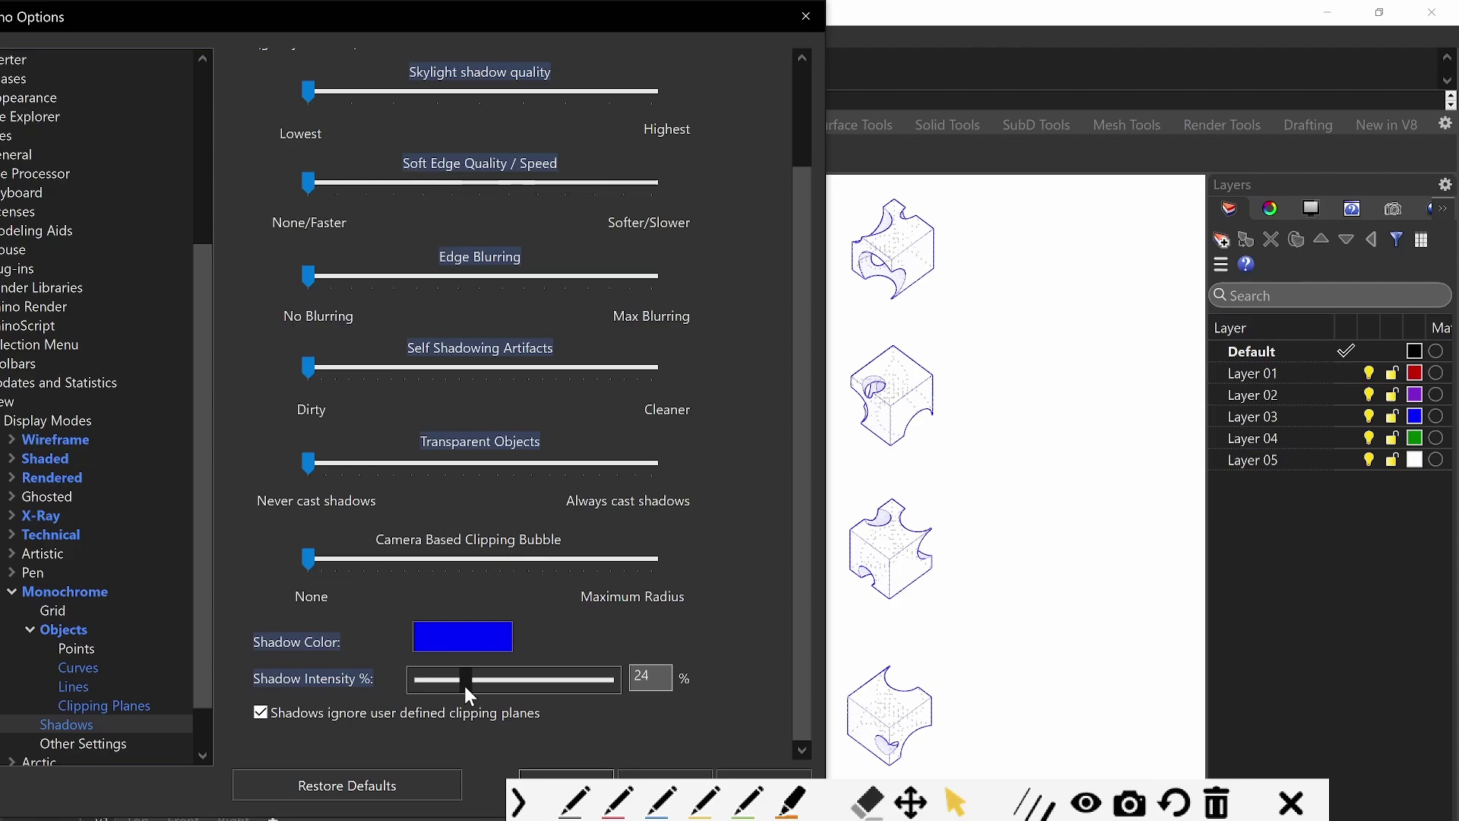
{"action": "left_click_drag", "start_coordinate": [468, 685], "coordinate": [340, 667]}
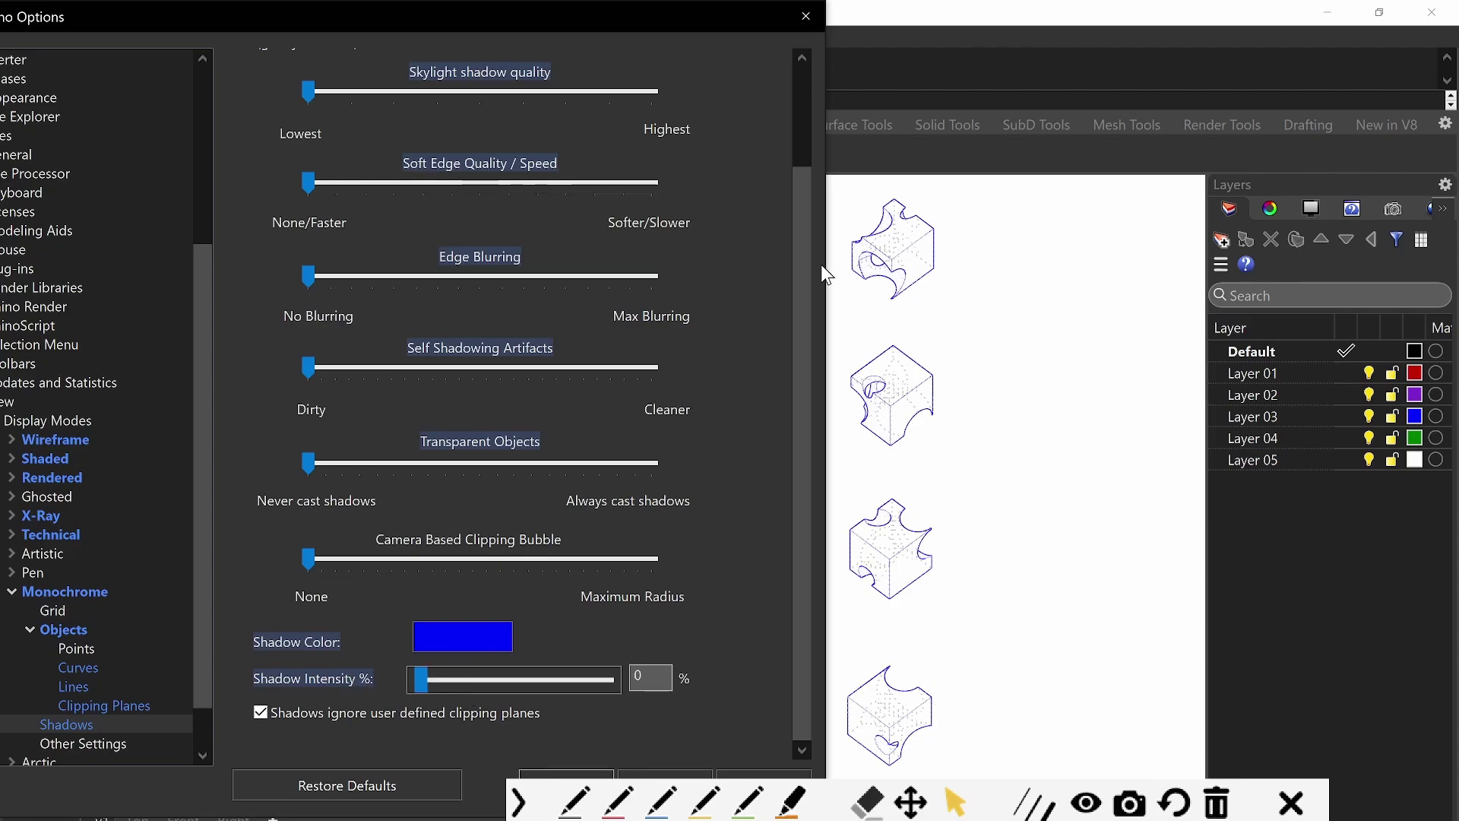
{"action": "left_click_drag", "start_coordinate": [722, 22], "coordinate": [301, 614]}
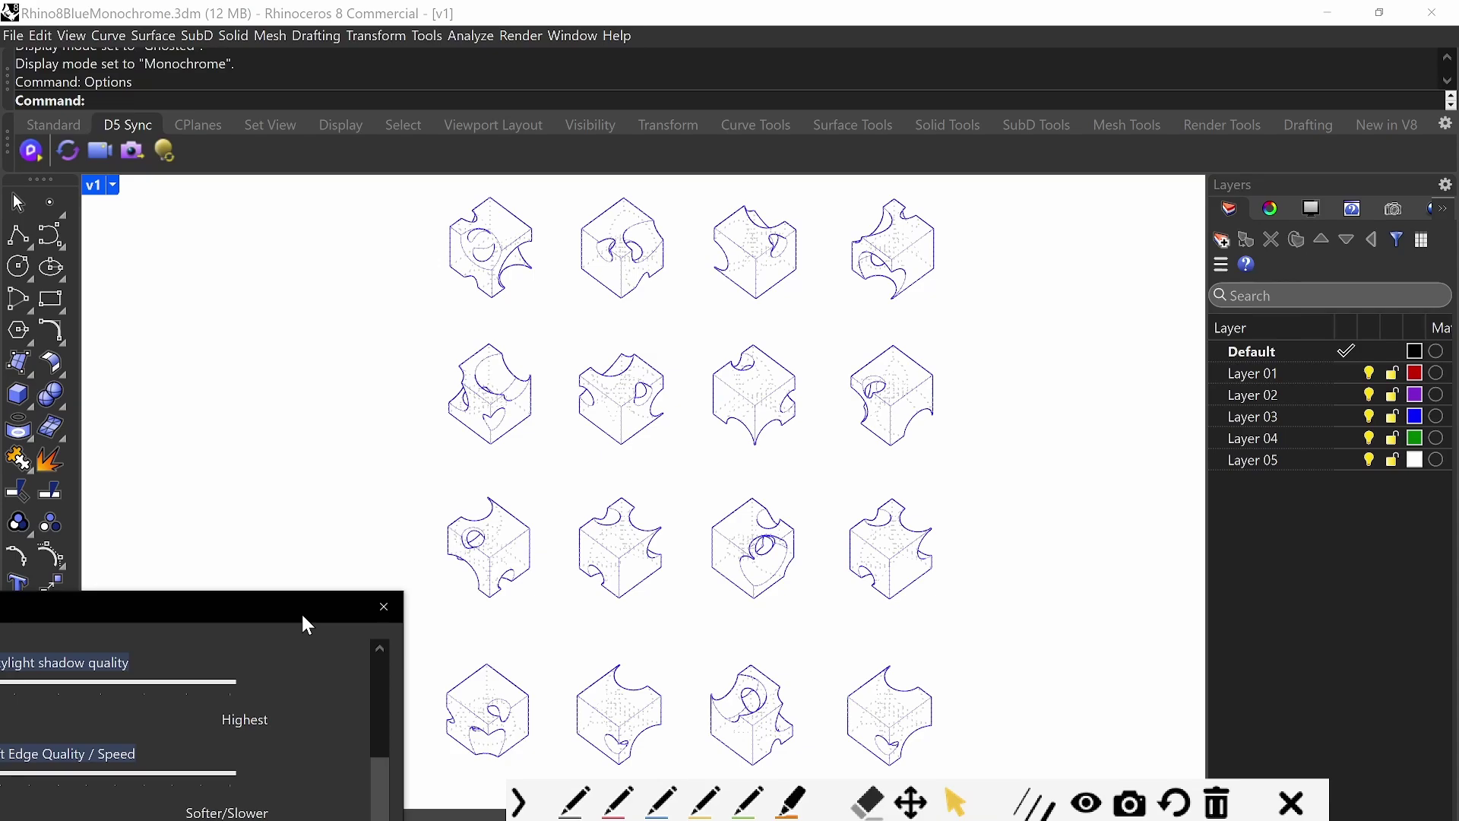
{"action": "left_click_drag", "start_coordinate": [302, 615], "coordinate": [726, 50]}
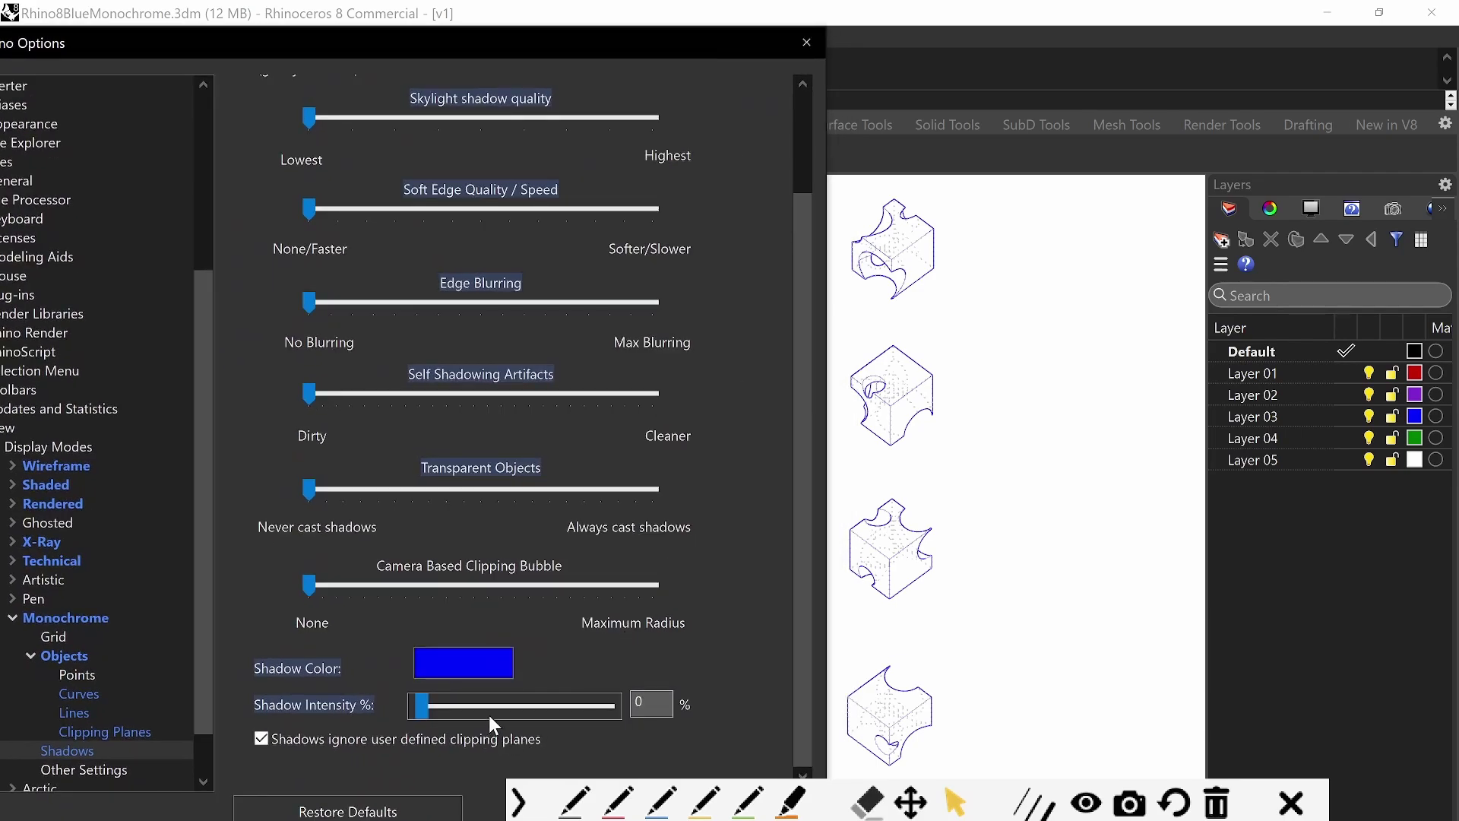
Compare the cubes at 23% and 0% shadow intensity, and set the intensity to 17%.
{"action": "left_click_drag", "start_coordinate": [423, 710], "coordinate": [465, 709]}
{"action": "left_click_drag", "start_coordinate": [671, 51], "coordinate": [715, 93]}
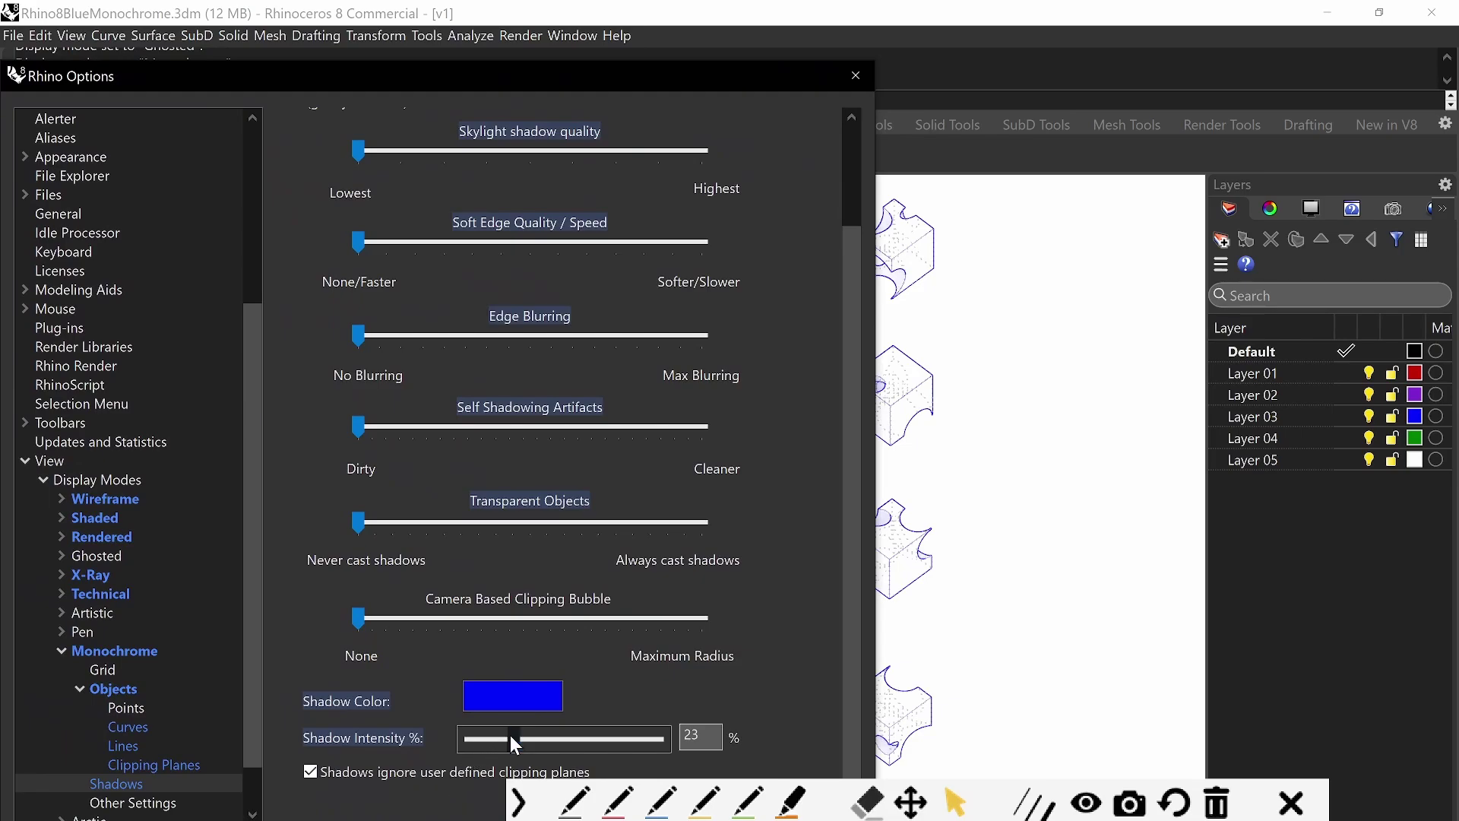
{"action": "left_click_drag", "start_coordinate": [511, 735], "coordinate": [446, 735]}
{"action": "left_click_drag", "start_coordinate": [710, 65], "coordinate": [738, 34]}
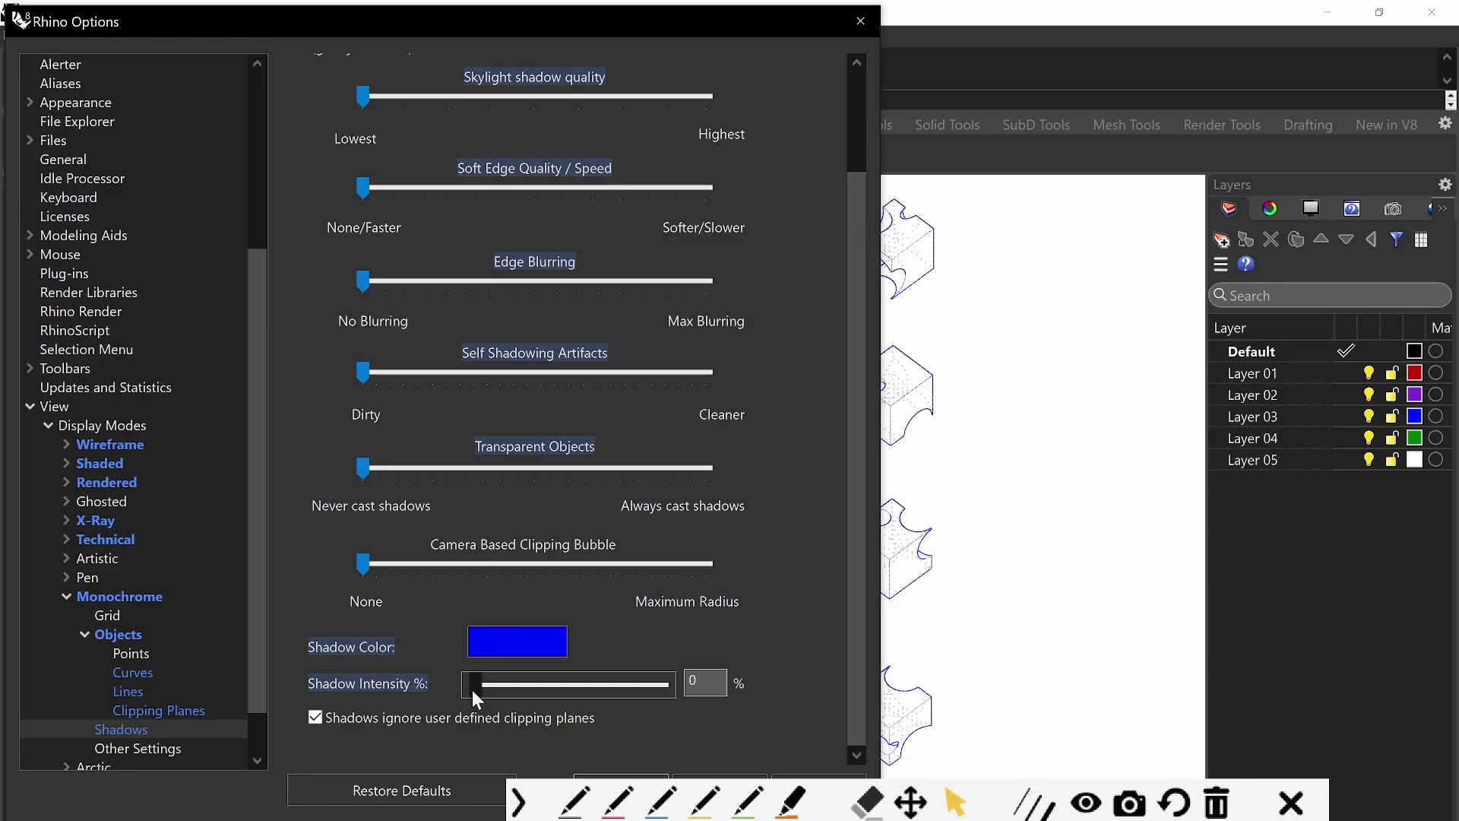
{"action": "left_click_drag", "start_coordinate": [472, 690], "coordinate": [507, 690]}
{"action": "left_click", "coordinate": [519, 810]}
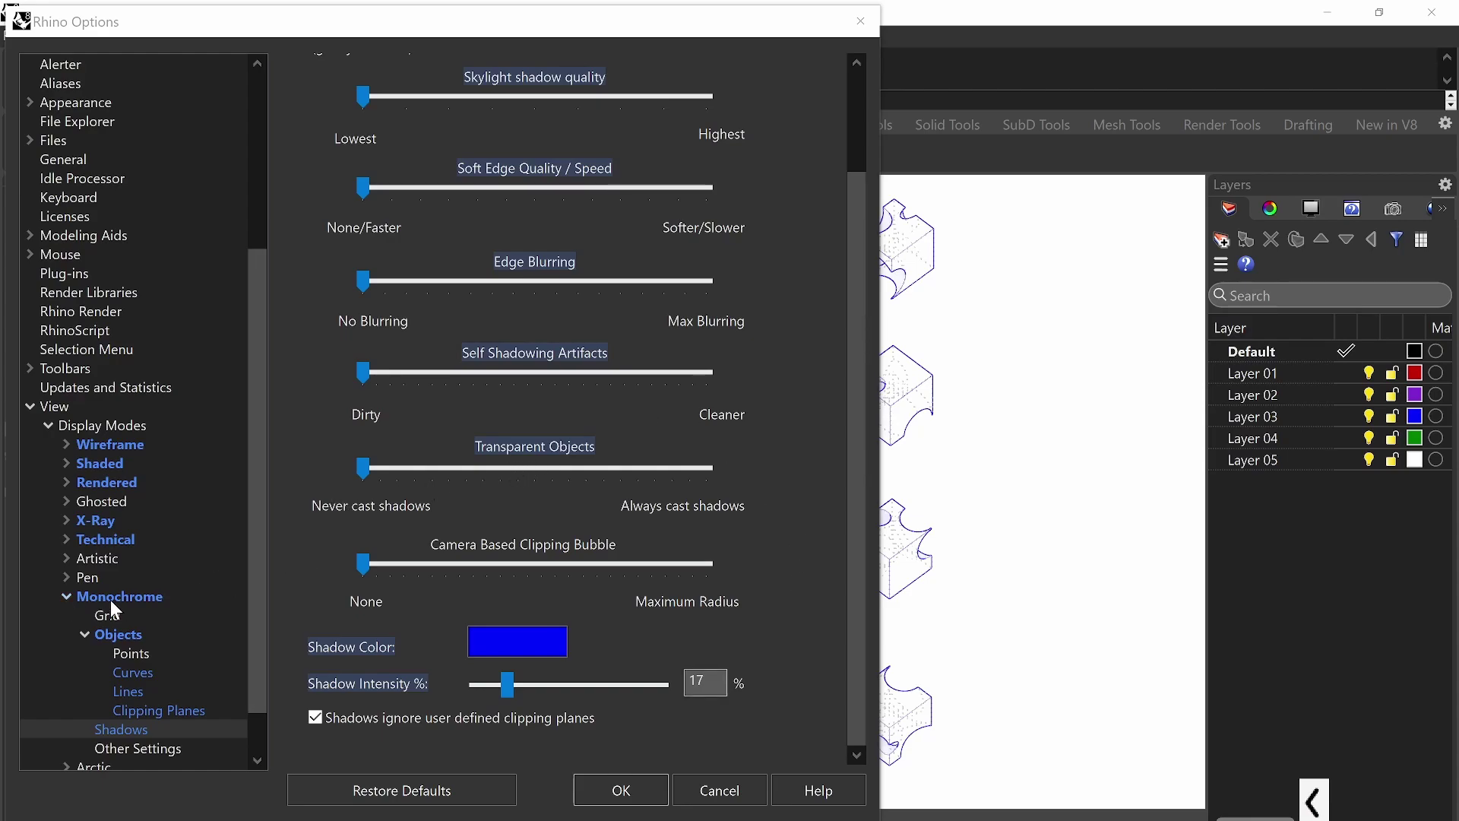
Open the Monochrome mode's Lines settings beside the model and set the edge line color to Magenta.
{"action": "left_click", "coordinate": [142, 691]}
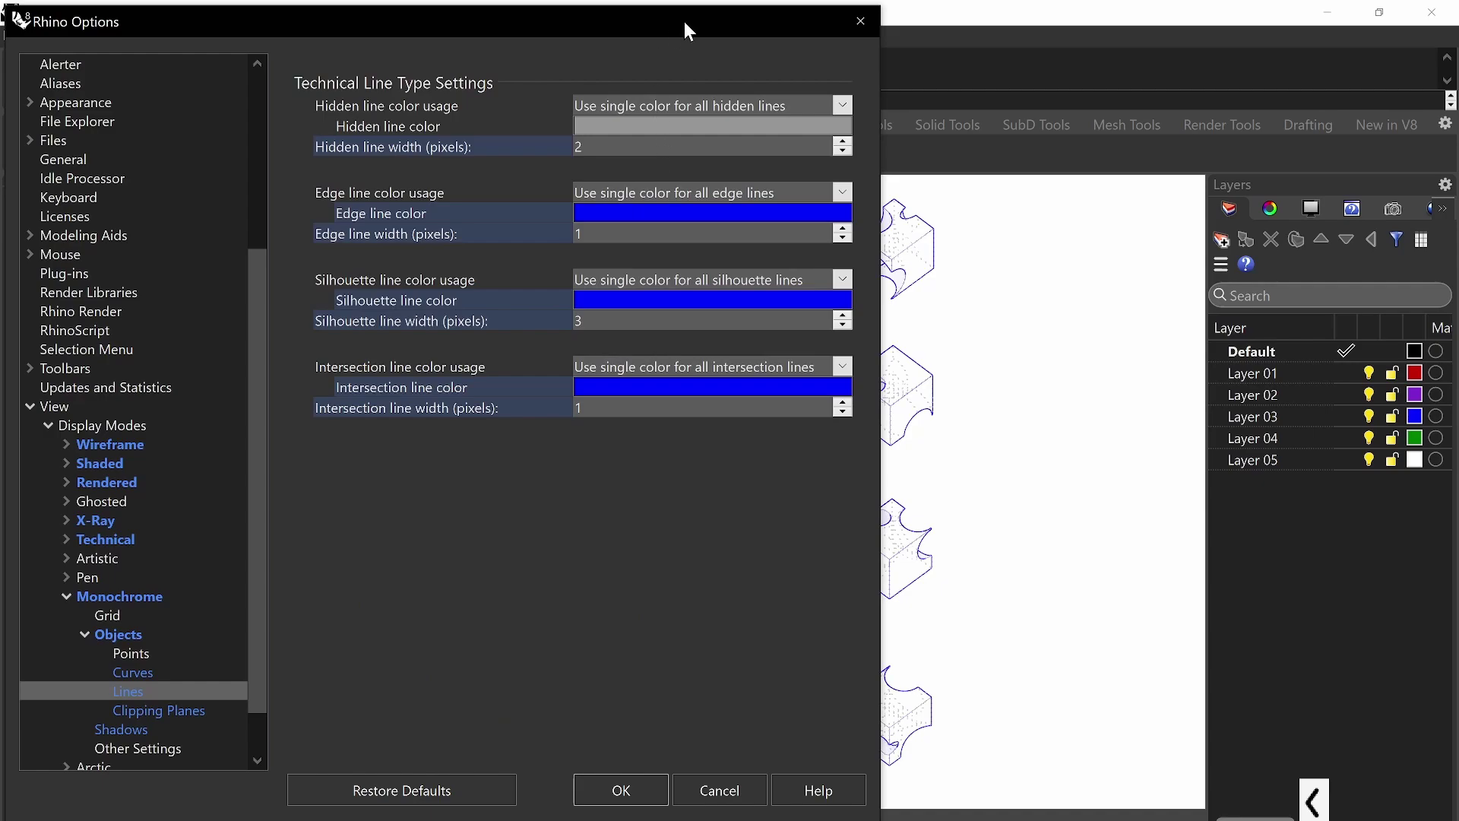
{"action": "left_click_drag", "start_coordinate": [689, 30], "coordinate": [473, 153]}
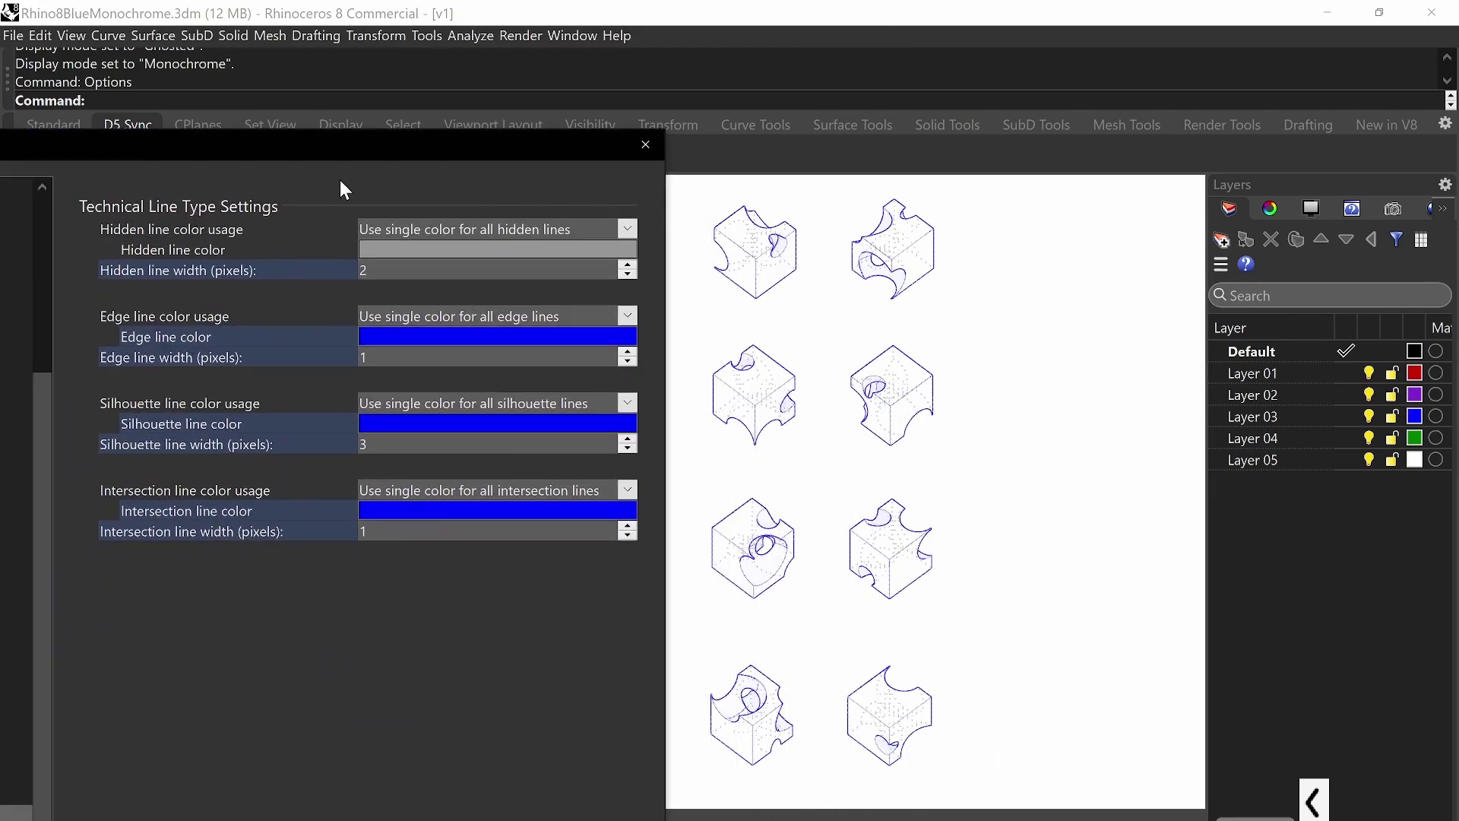
{"action": "left_click_drag", "start_coordinate": [342, 146], "coordinate": [513, 100]}
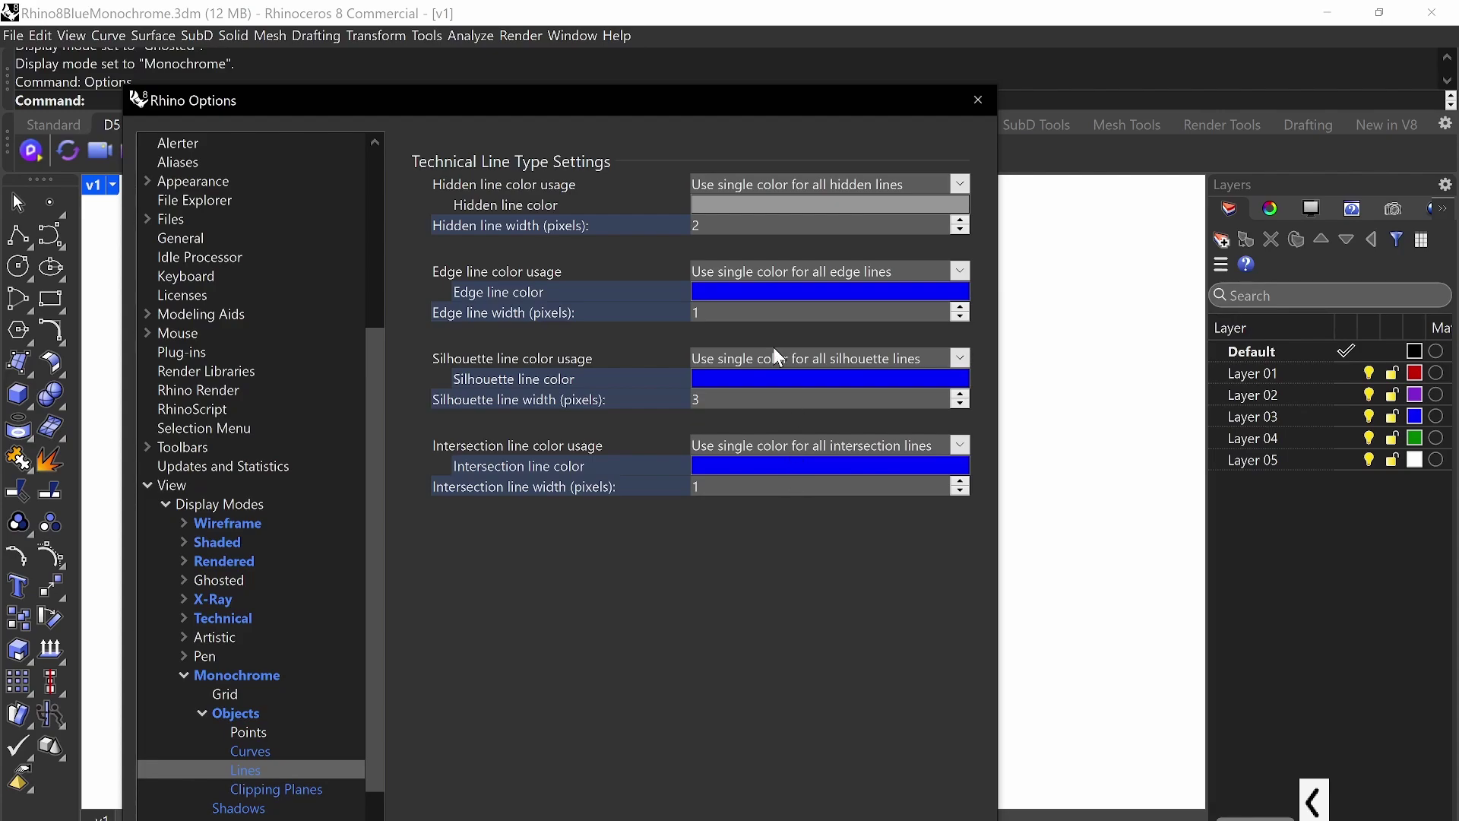
{"action": "left_click_drag", "start_coordinate": [812, 116], "coordinate": [567, 68]}
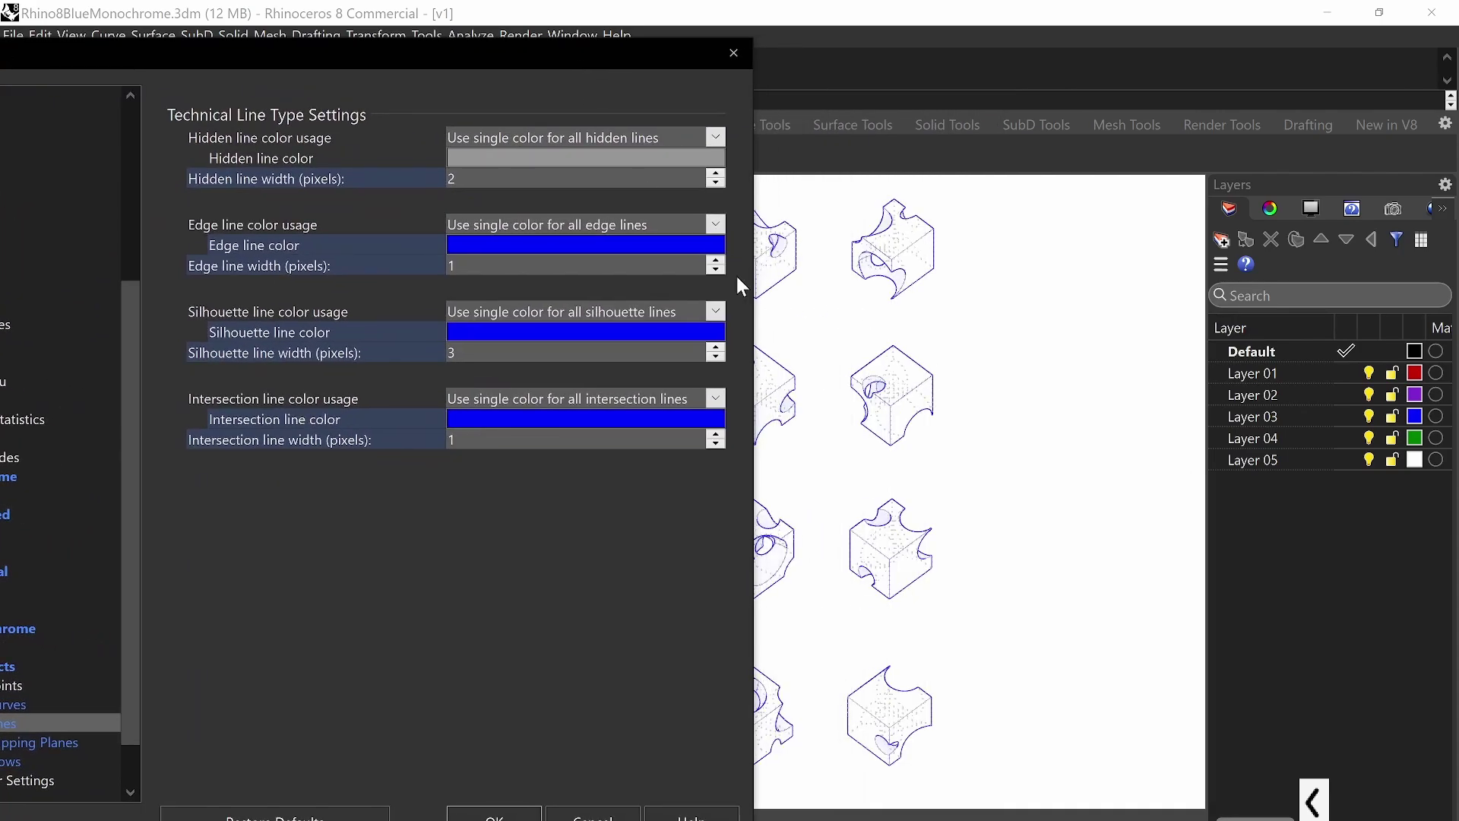
{"action": "left_click", "coordinate": [612, 246]}
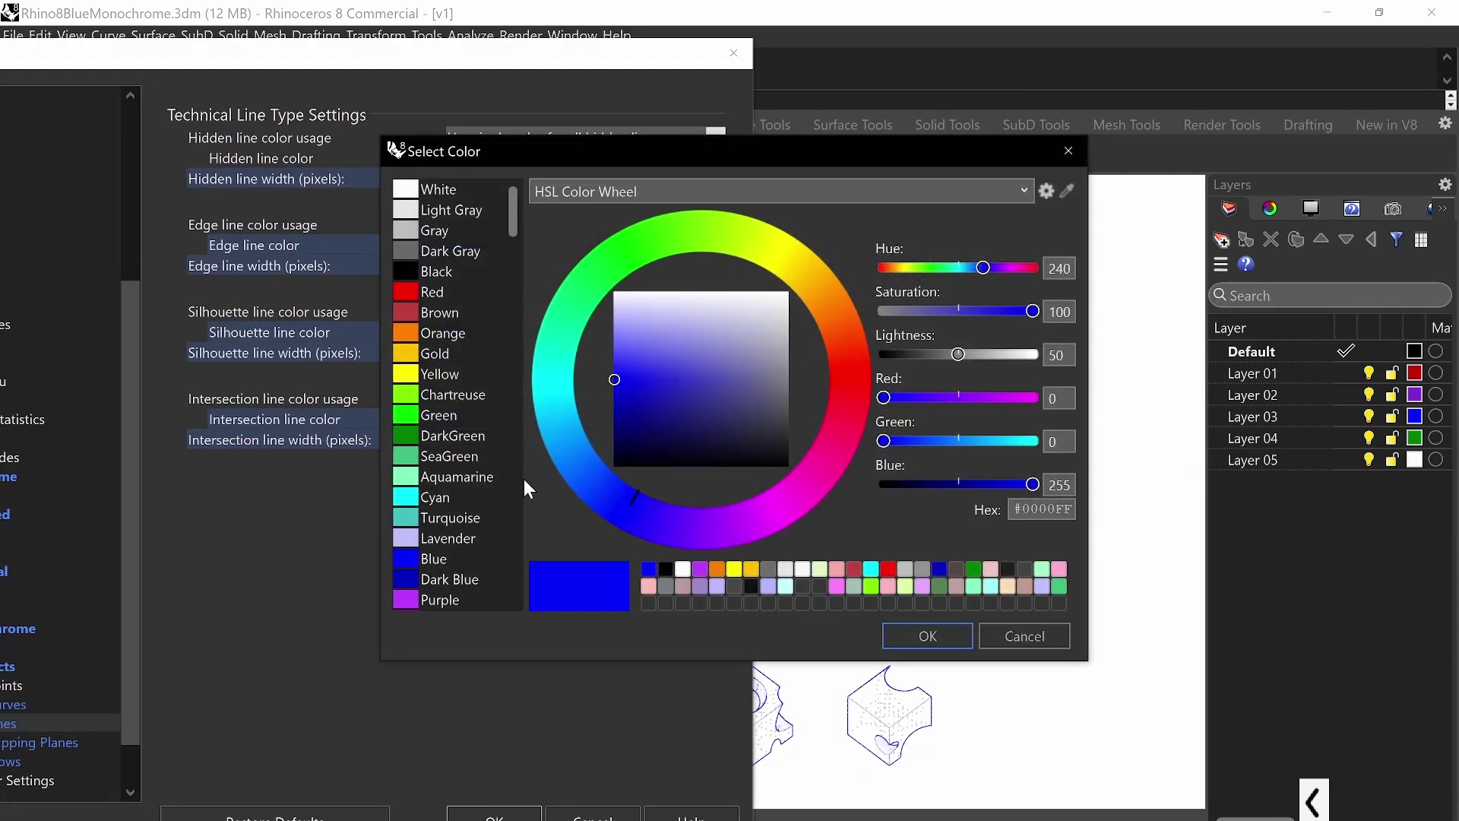
{"action": "scroll", "coordinate": [494, 580], "scroll_direction": "down", "scroll_amount": 1}
{"action": "left_click", "coordinate": [471, 559]}
{"action": "left_click", "coordinate": [950, 635]}
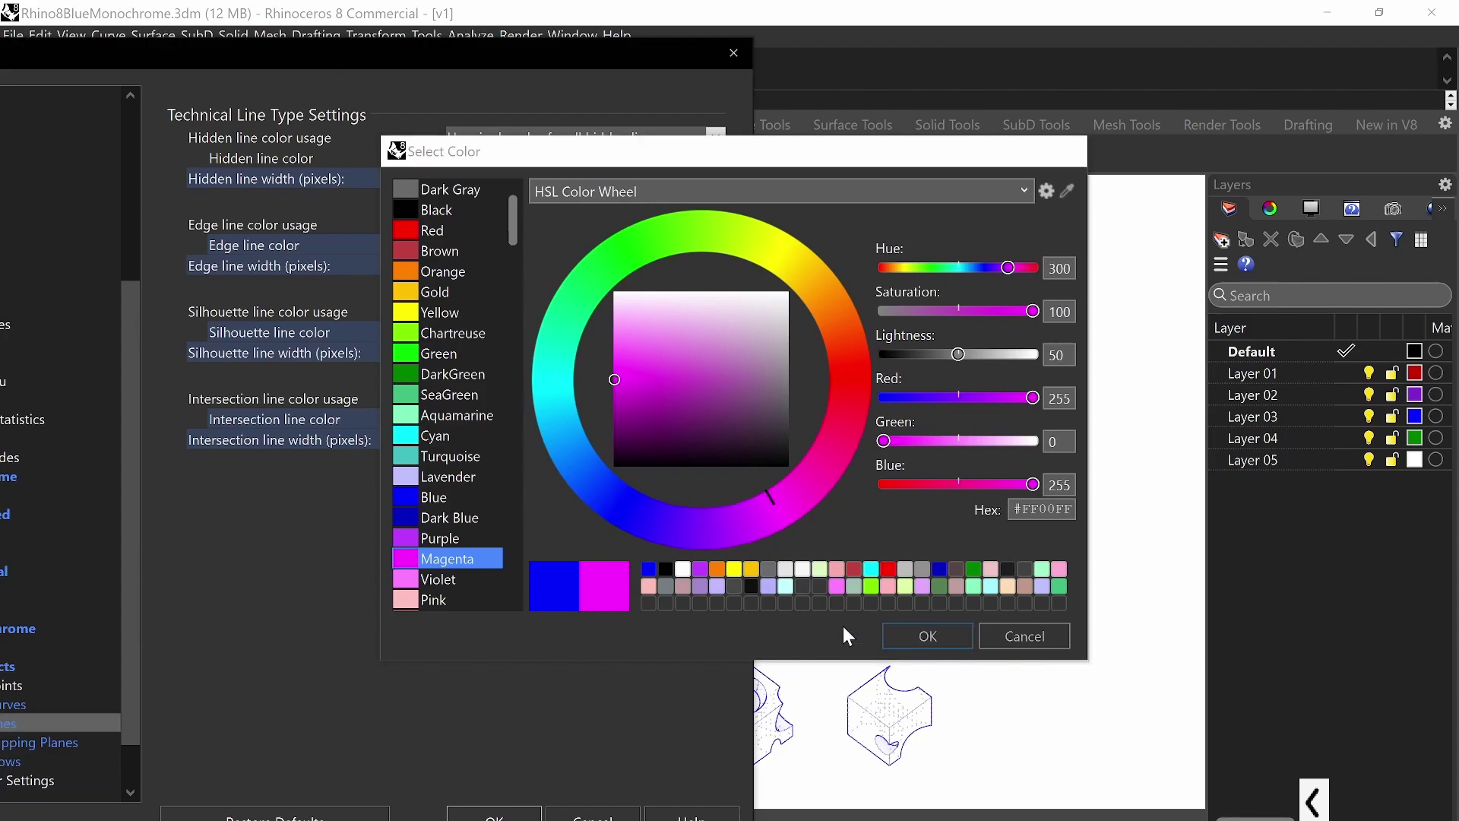
Set the silhouette line color to Magenta.
{"action": "left_click", "coordinate": [523, 332]}
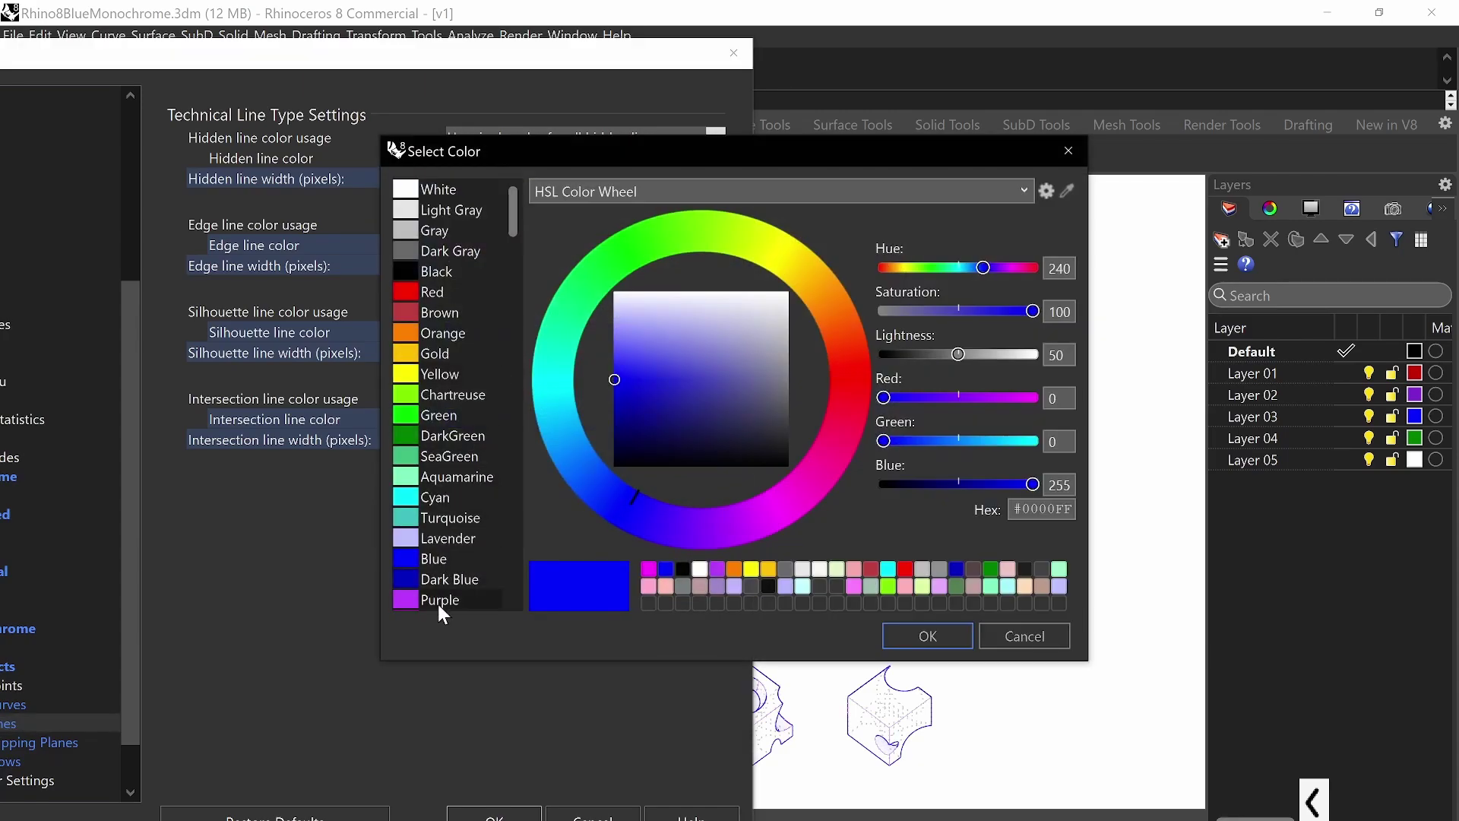
{"action": "scroll", "coordinate": [448, 581], "scroll_direction": "down", "scroll_amount": 2}
{"action": "left_click", "coordinate": [444, 496]}
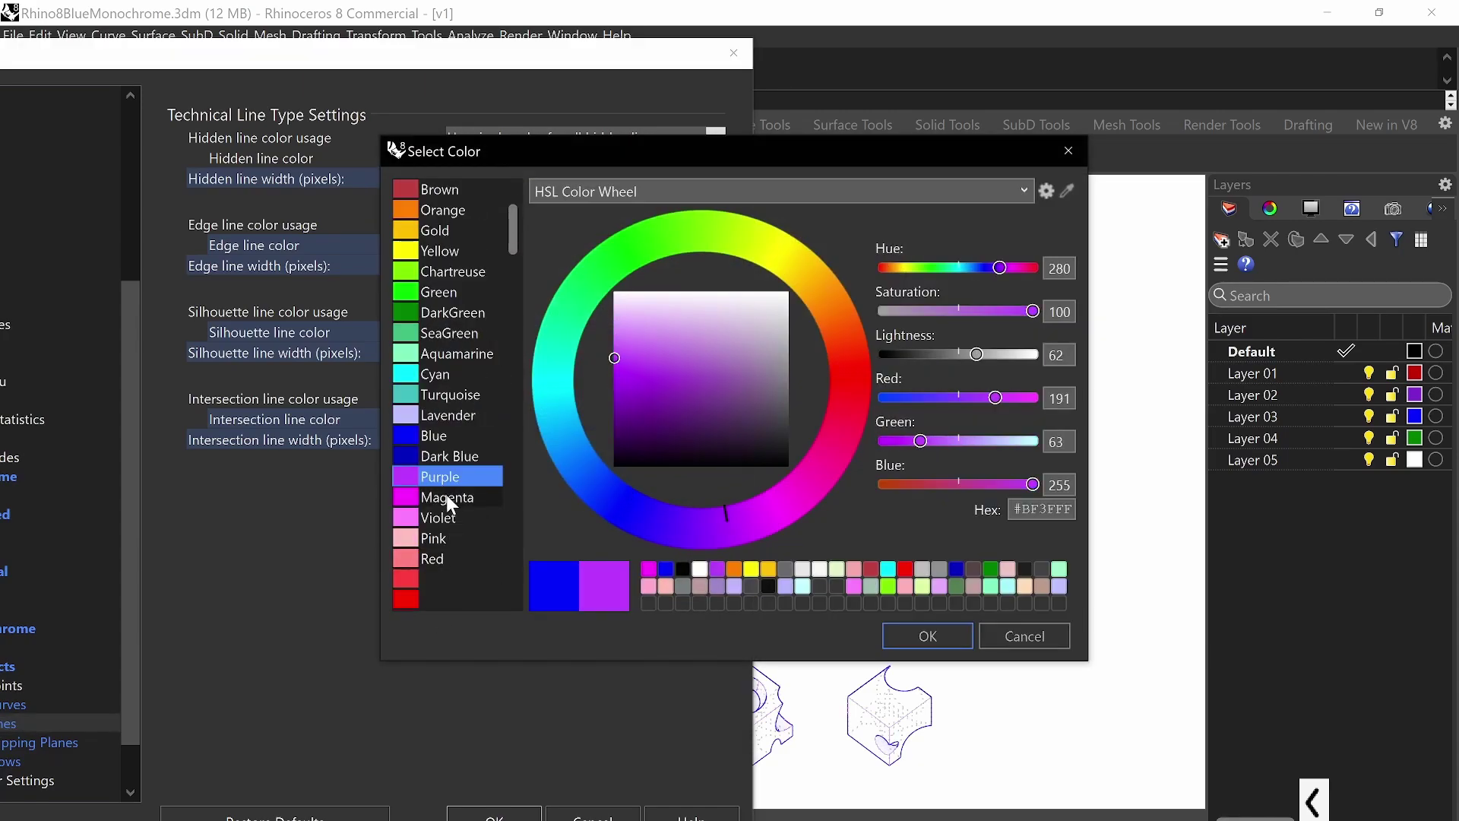
{"action": "left_click", "coordinate": [944, 635]}
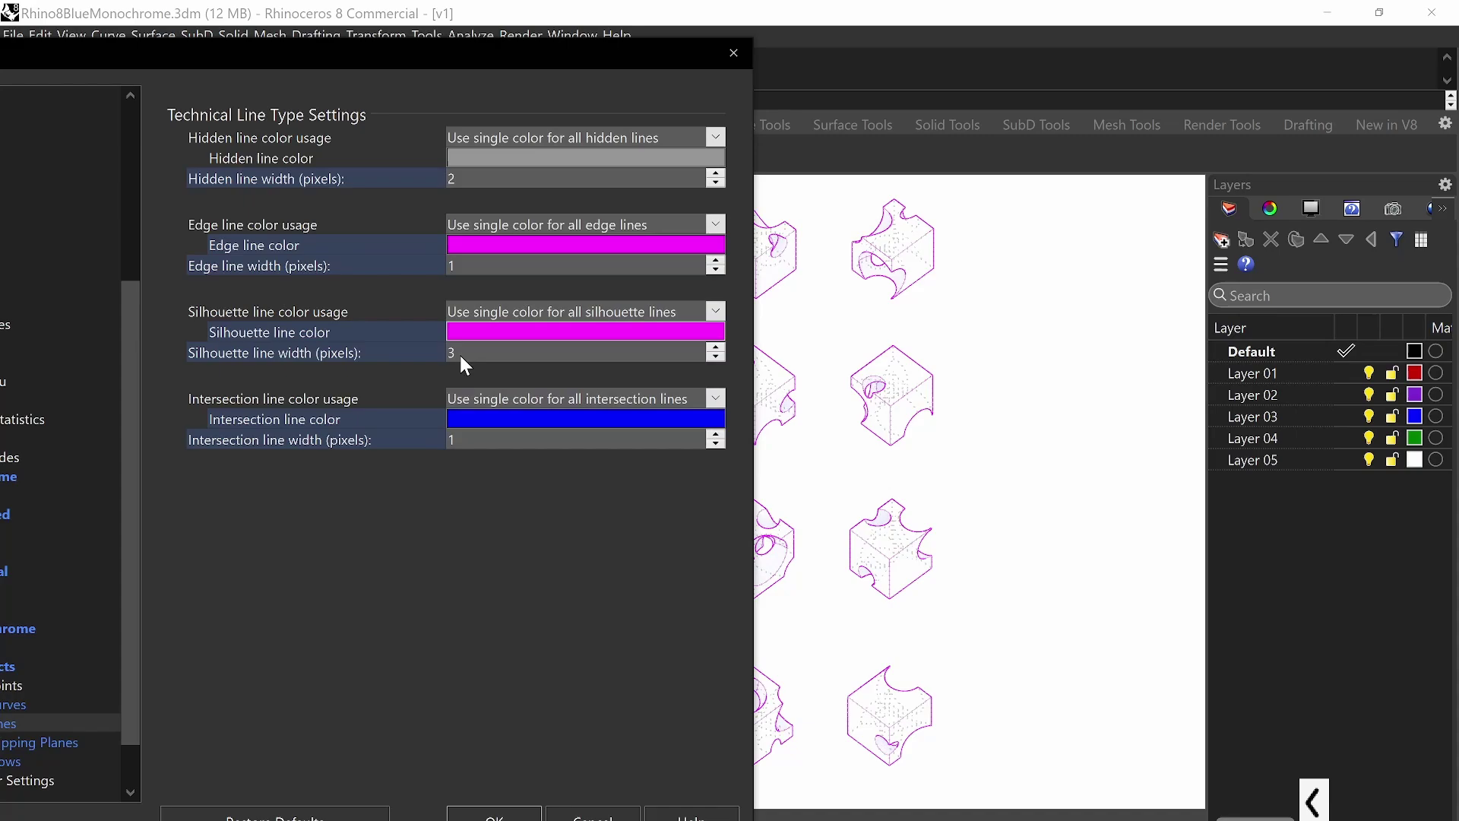
Set the intersection line color to Magenta.
{"action": "left_click", "coordinate": [549, 421]}
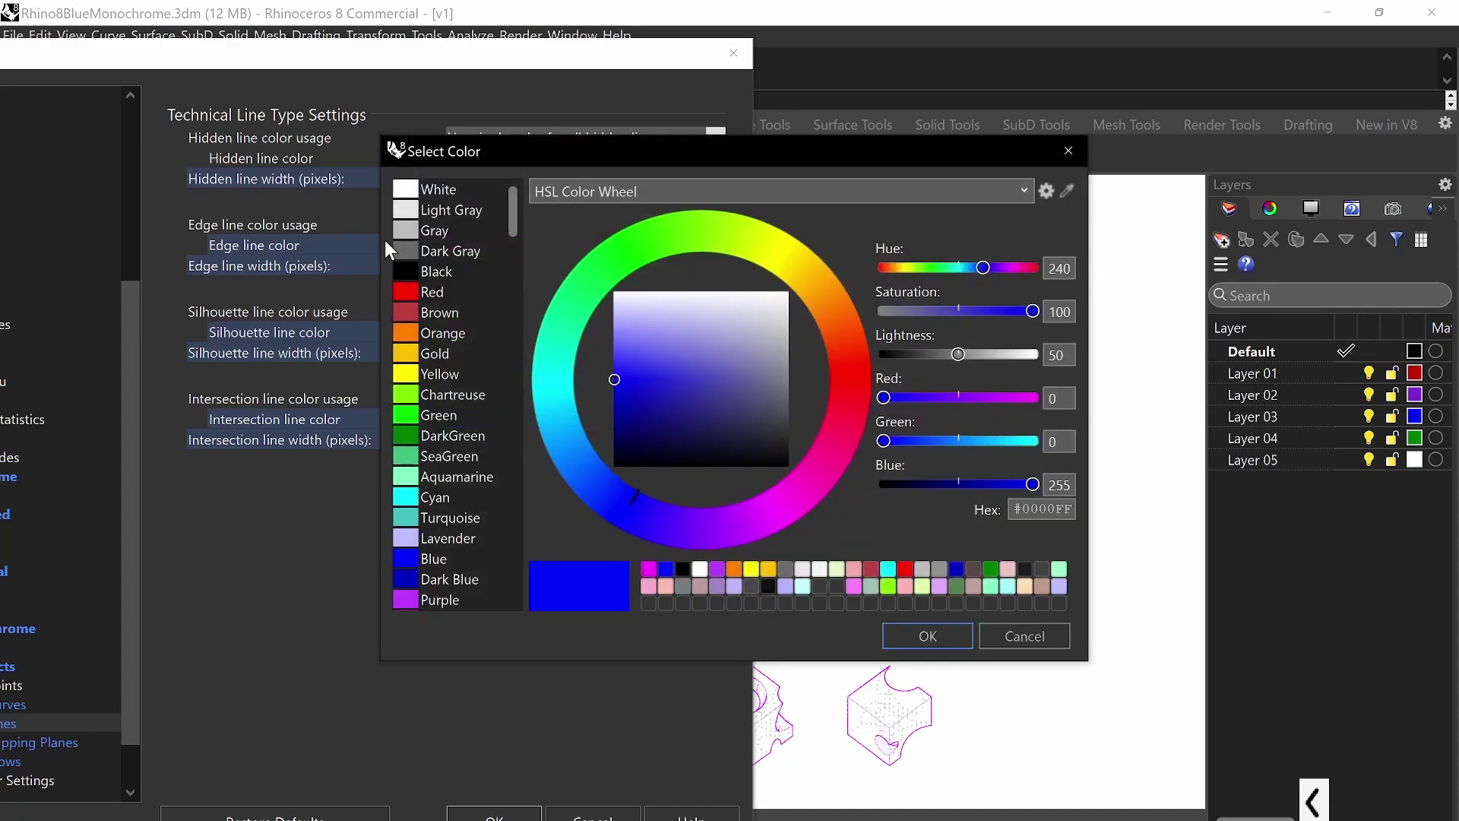
{"action": "scroll", "coordinate": [461, 539], "scroll_direction": "down", "scroll_amount": 1}
{"action": "left_click", "coordinate": [447, 558]}
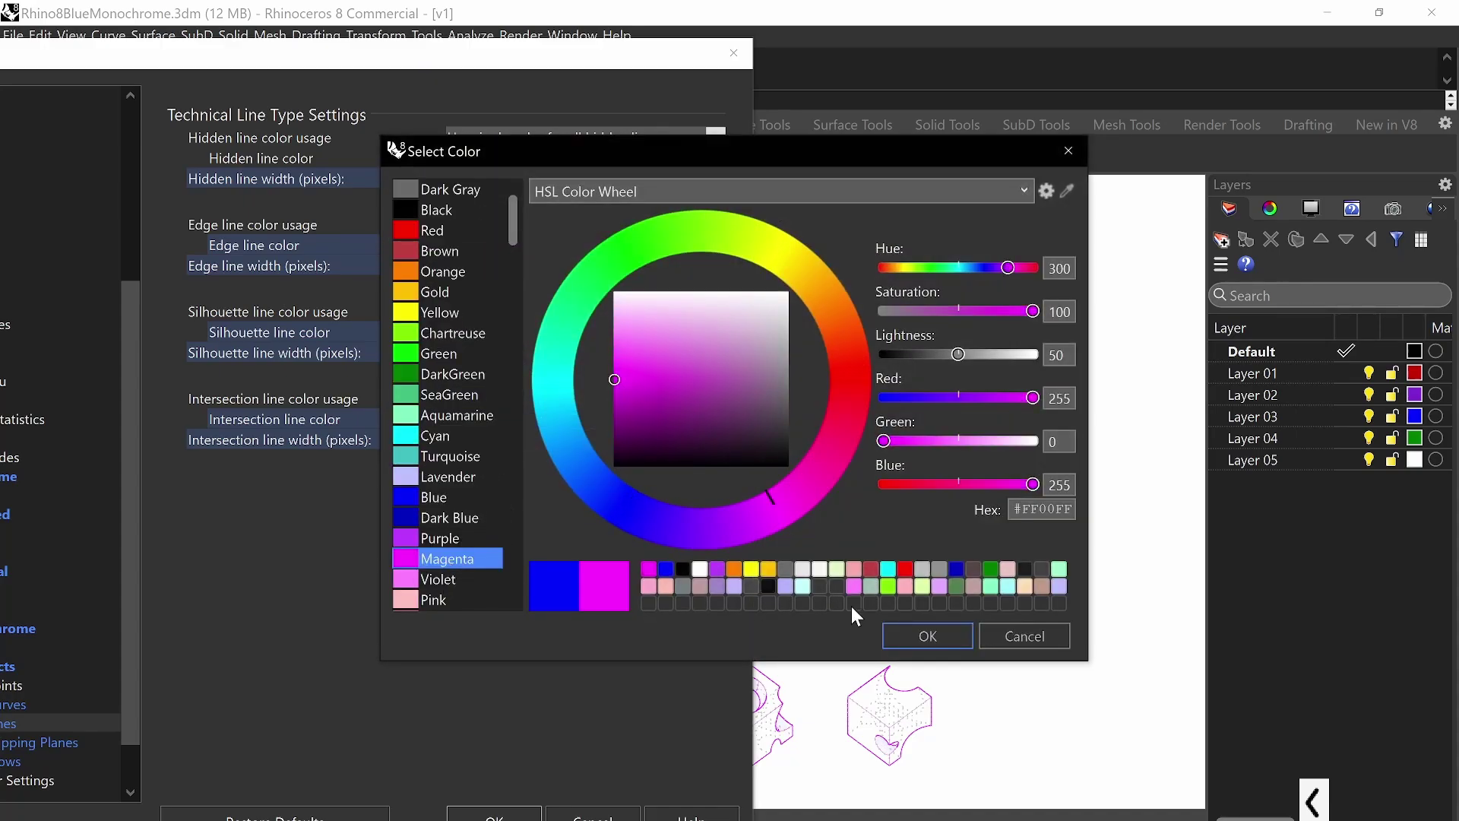
{"action": "left_click", "coordinate": [927, 636]}
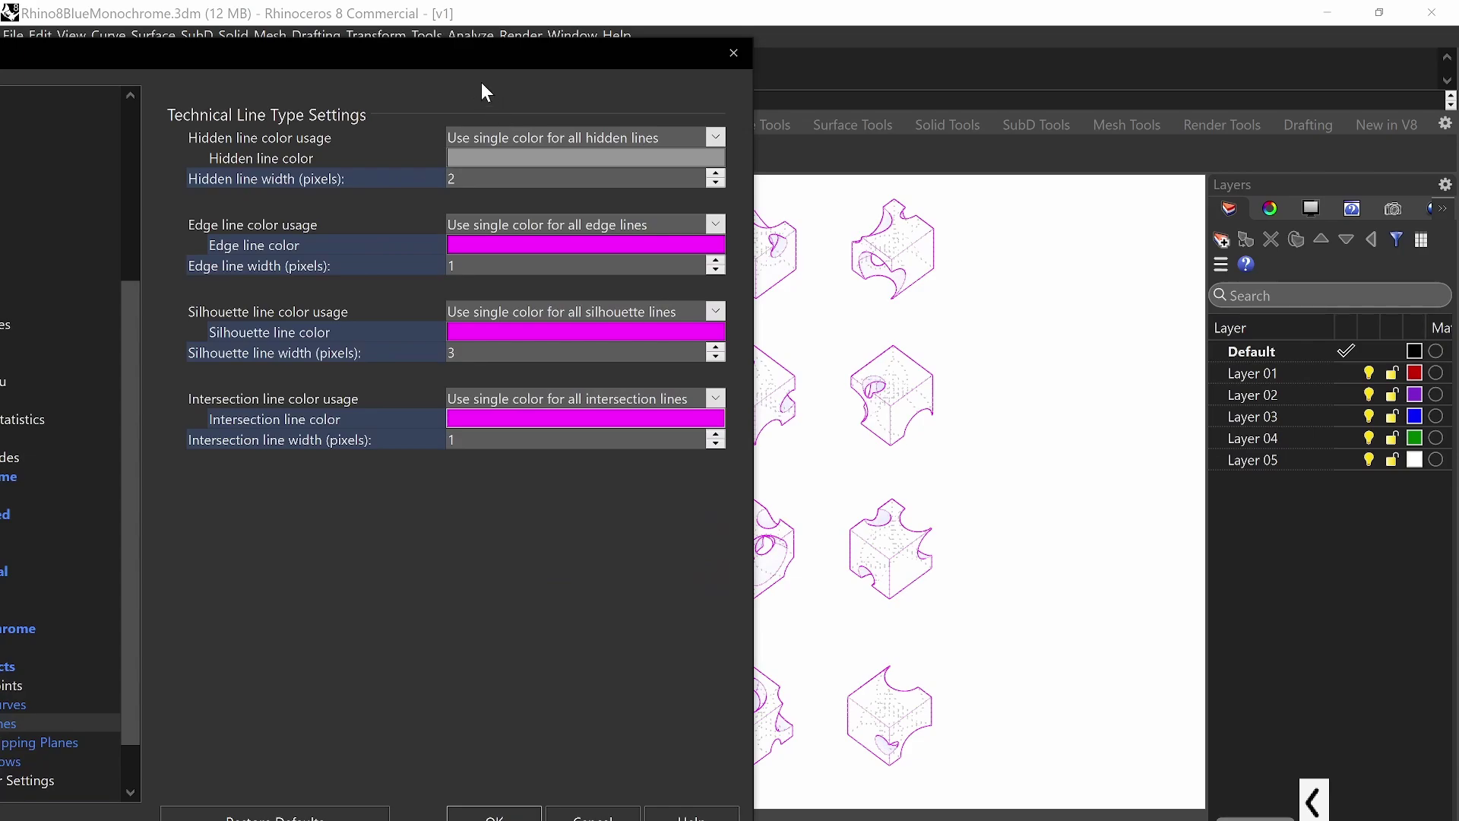
Change the shadow color in the Monochrome mode's Shadows settings to Magenta.
{"action": "left_click_drag", "start_coordinate": [483, 55], "coordinate": [870, 131]}
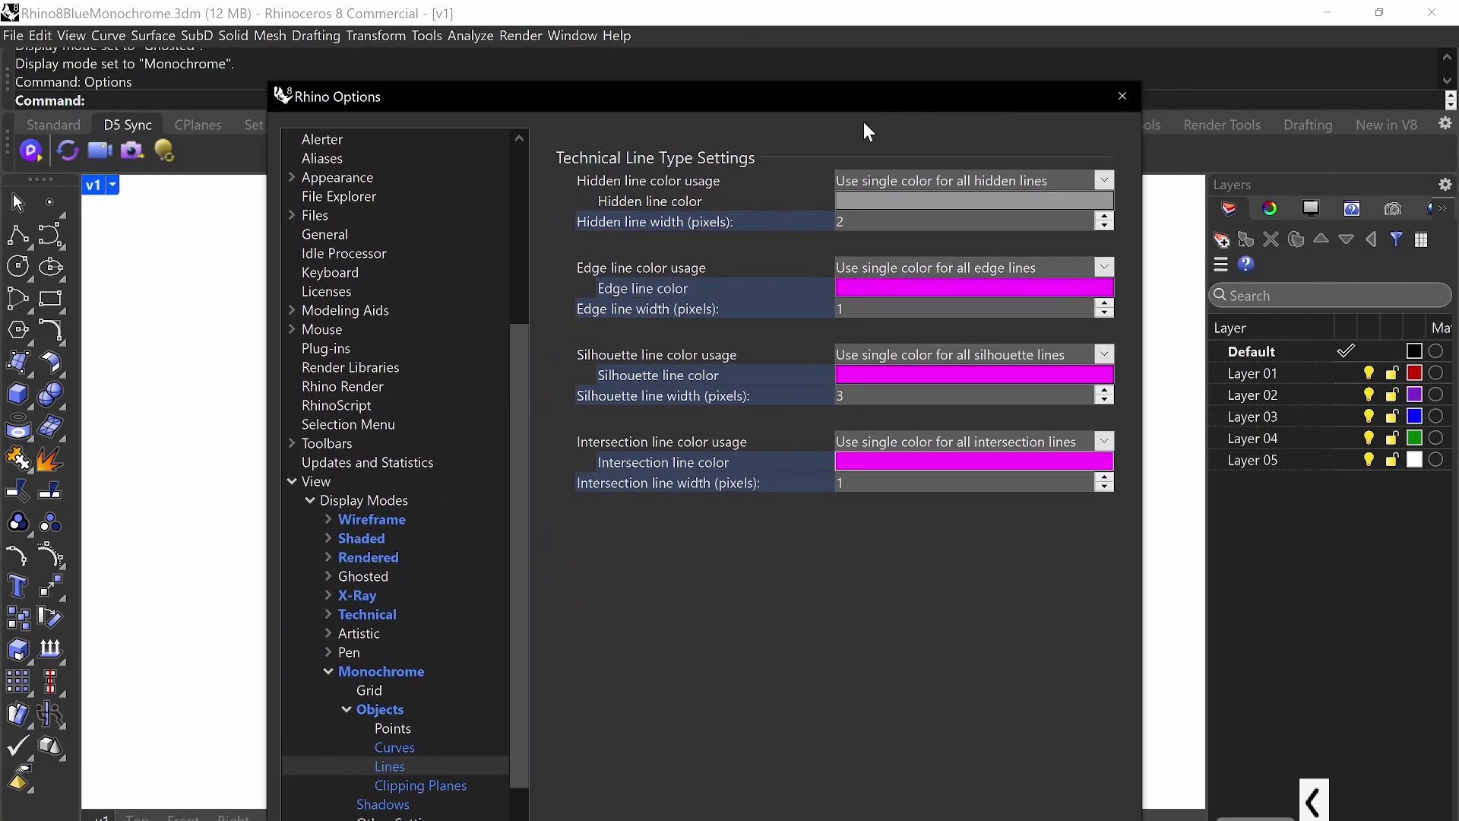
{"action": "left_click", "coordinate": [414, 809]}
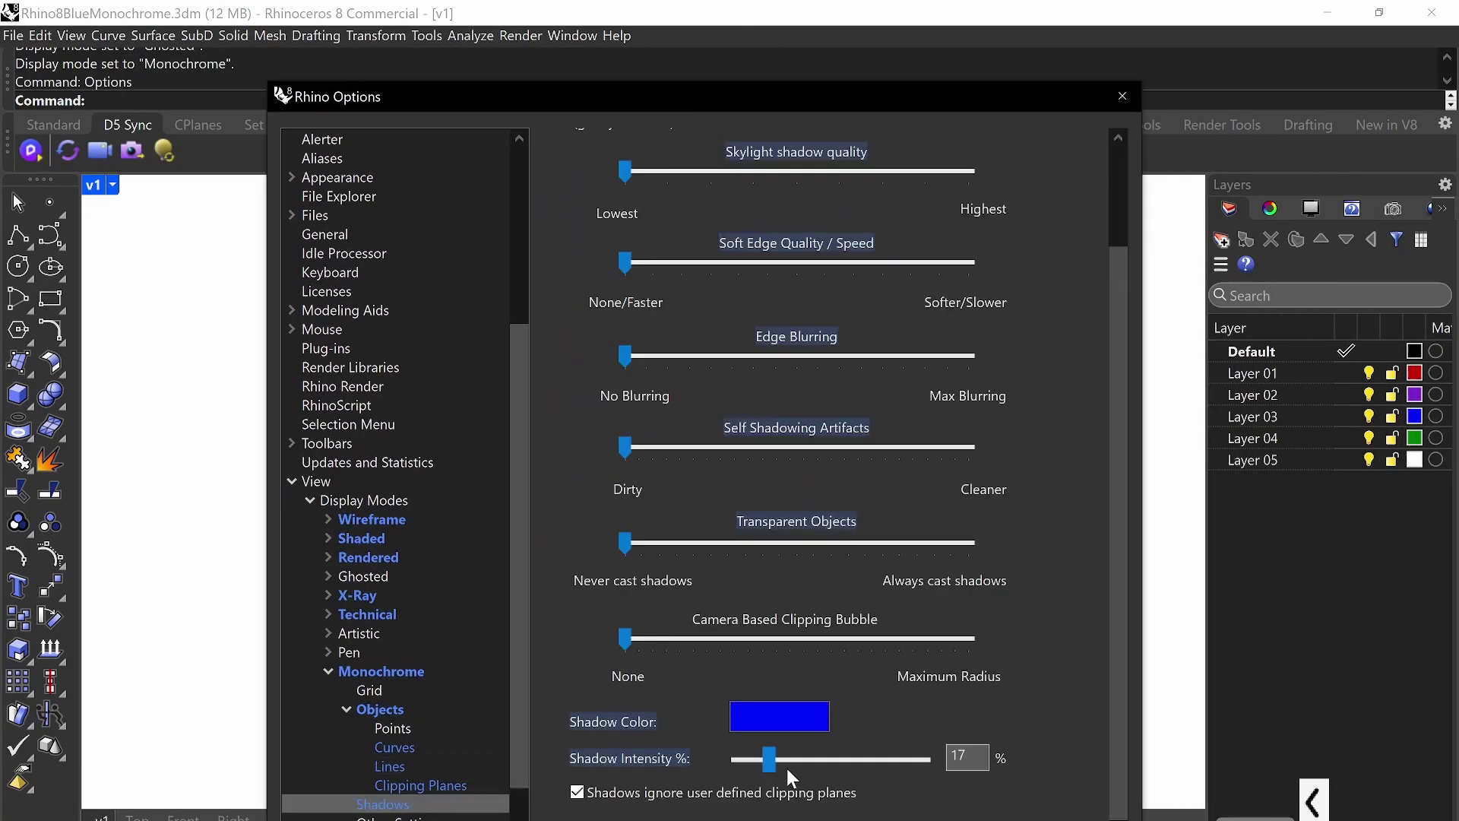
{"action": "left_click", "coordinate": [797, 729]}
{"action": "scroll", "coordinate": [459, 571], "scroll_direction": "down", "scroll_amount": 1}
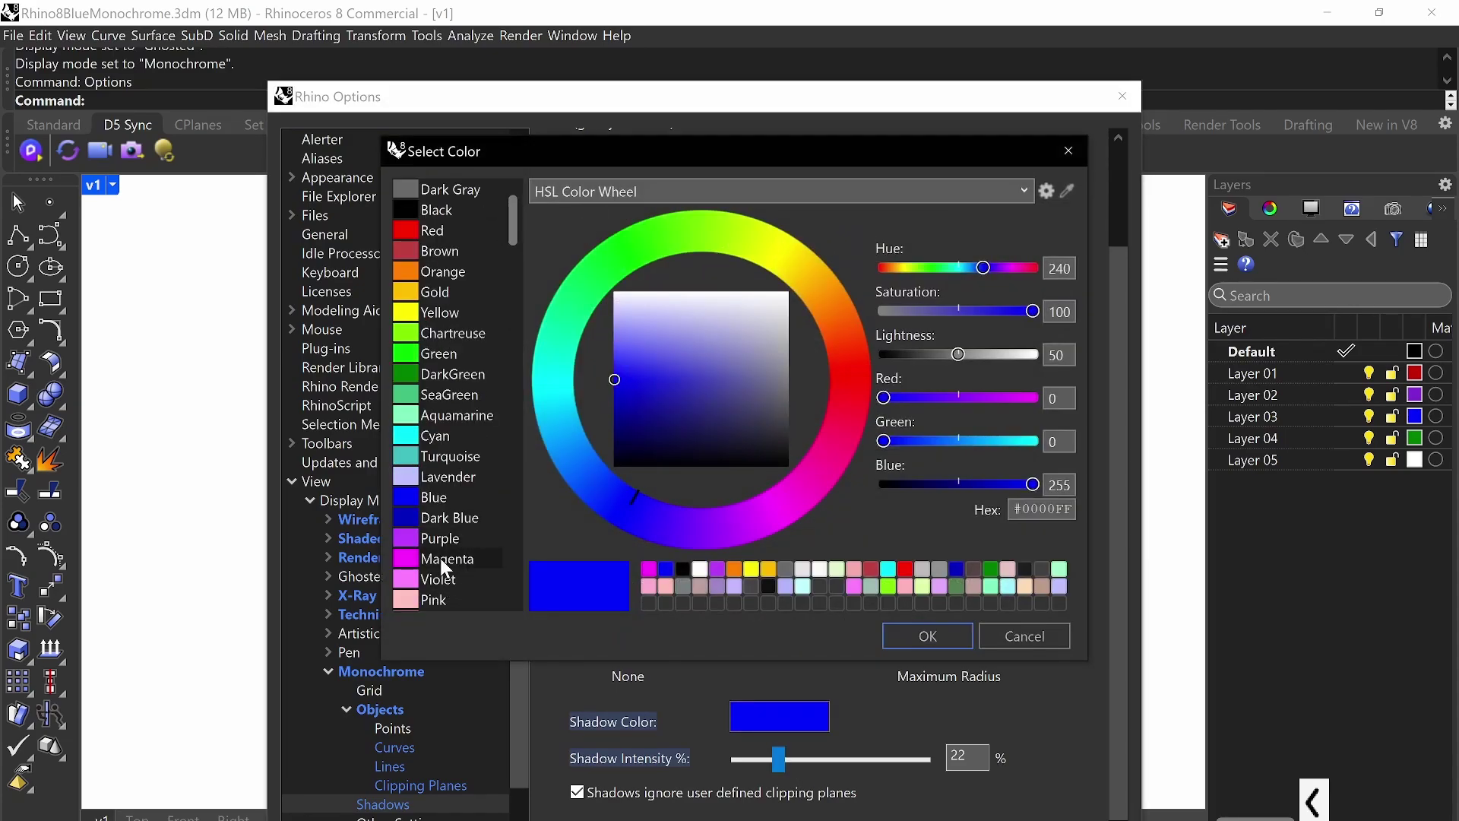
{"action": "left_click", "coordinate": [440, 557]}
{"action": "left_click", "coordinate": [928, 631]}
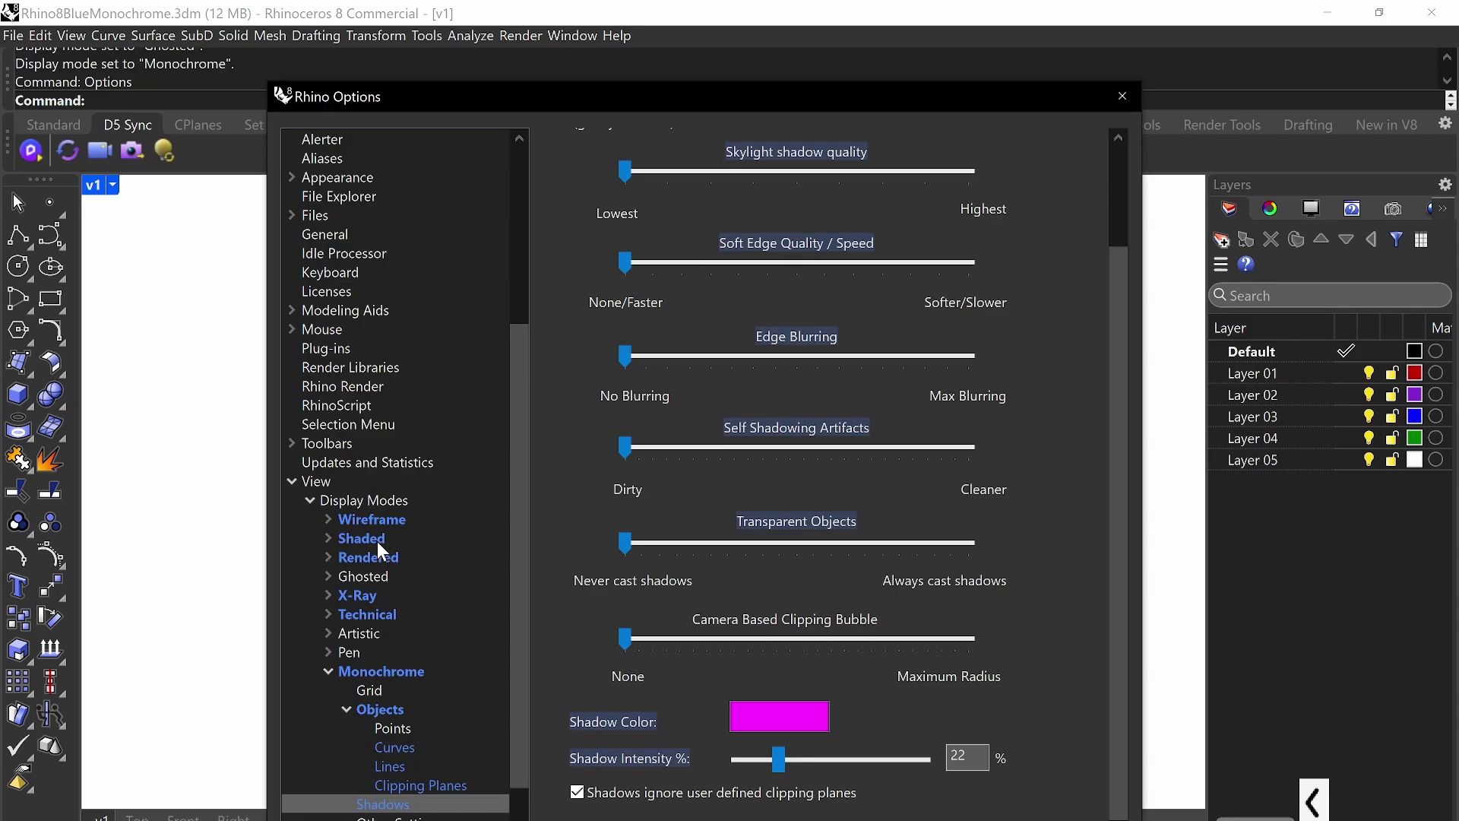
Set the Monochrome mode's solid viewport background color to a pale magenta tint, #F8E9F8, and view it beside the cubes.
{"action": "left_click", "coordinate": [384, 672]}
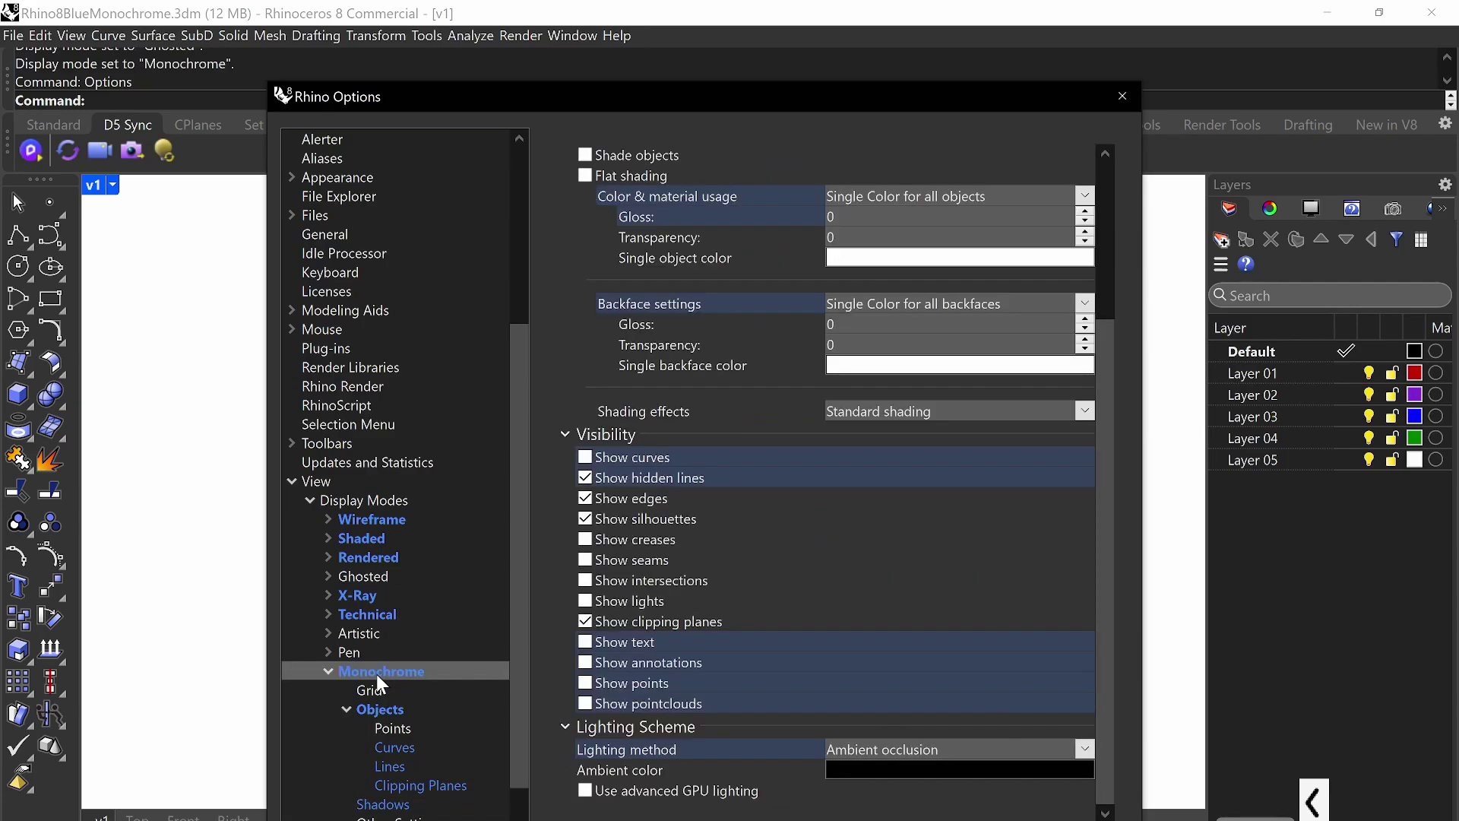
{"action": "scroll", "coordinate": [845, 284], "scroll_direction": "up", "scroll_amount": 4}
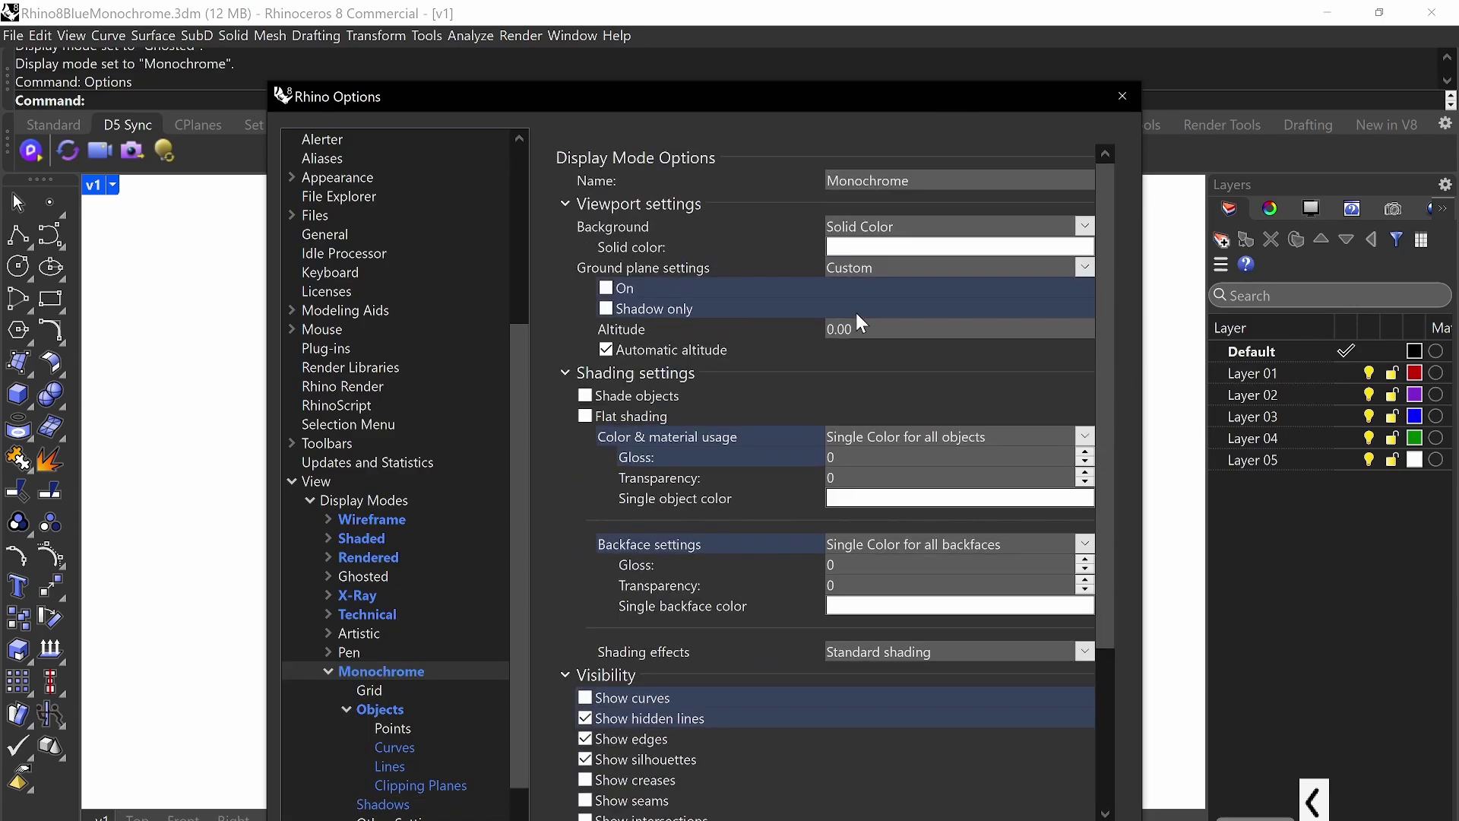
{"action": "left_click_drag", "start_coordinate": [892, 103], "coordinate": [260, 140]}
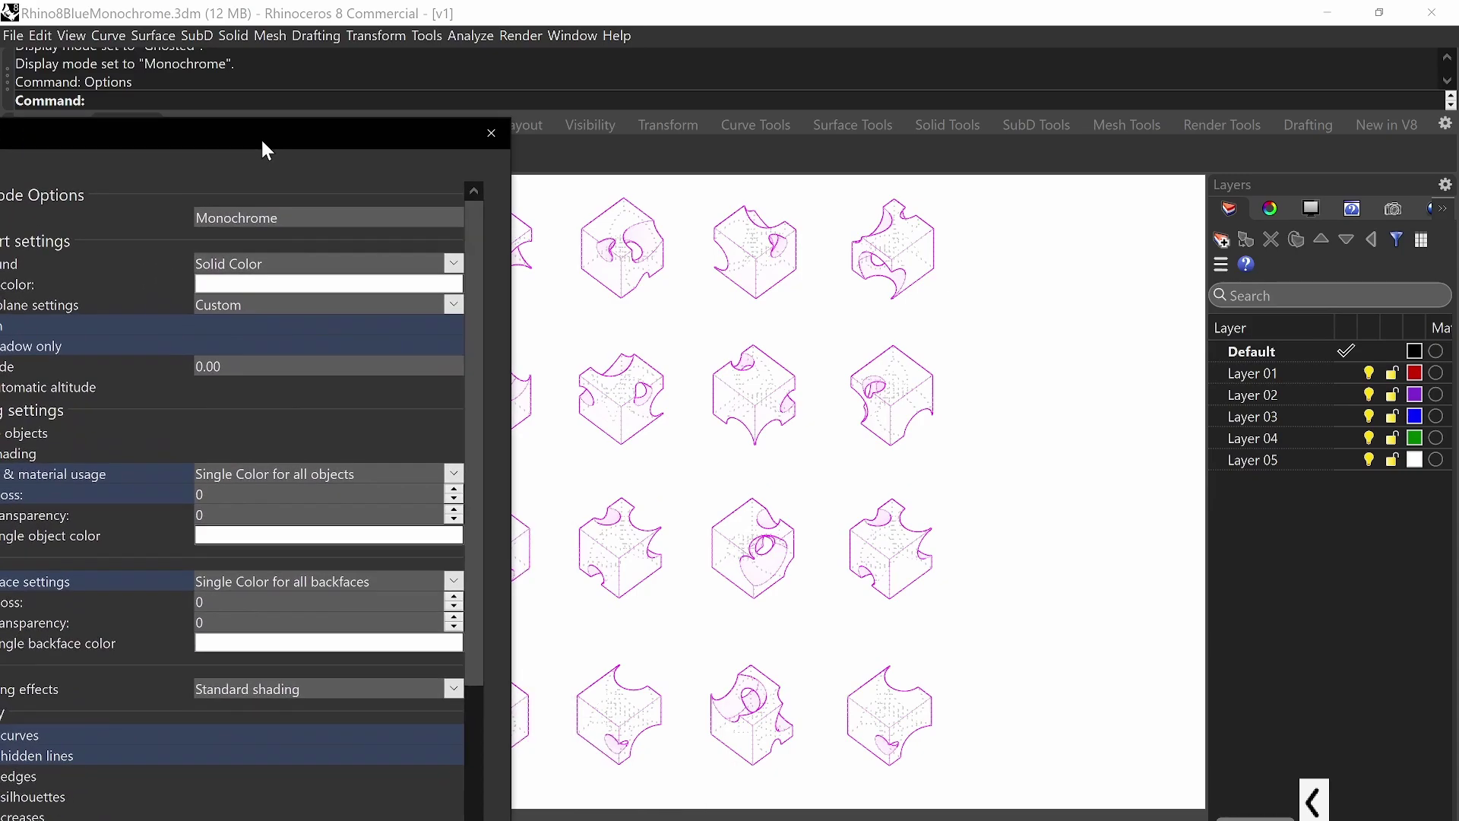
{"action": "left_click", "coordinate": [363, 285]}
{"action": "scroll", "coordinate": [486, 517], "scroll_direction": "down", "scroll_amount": 1}
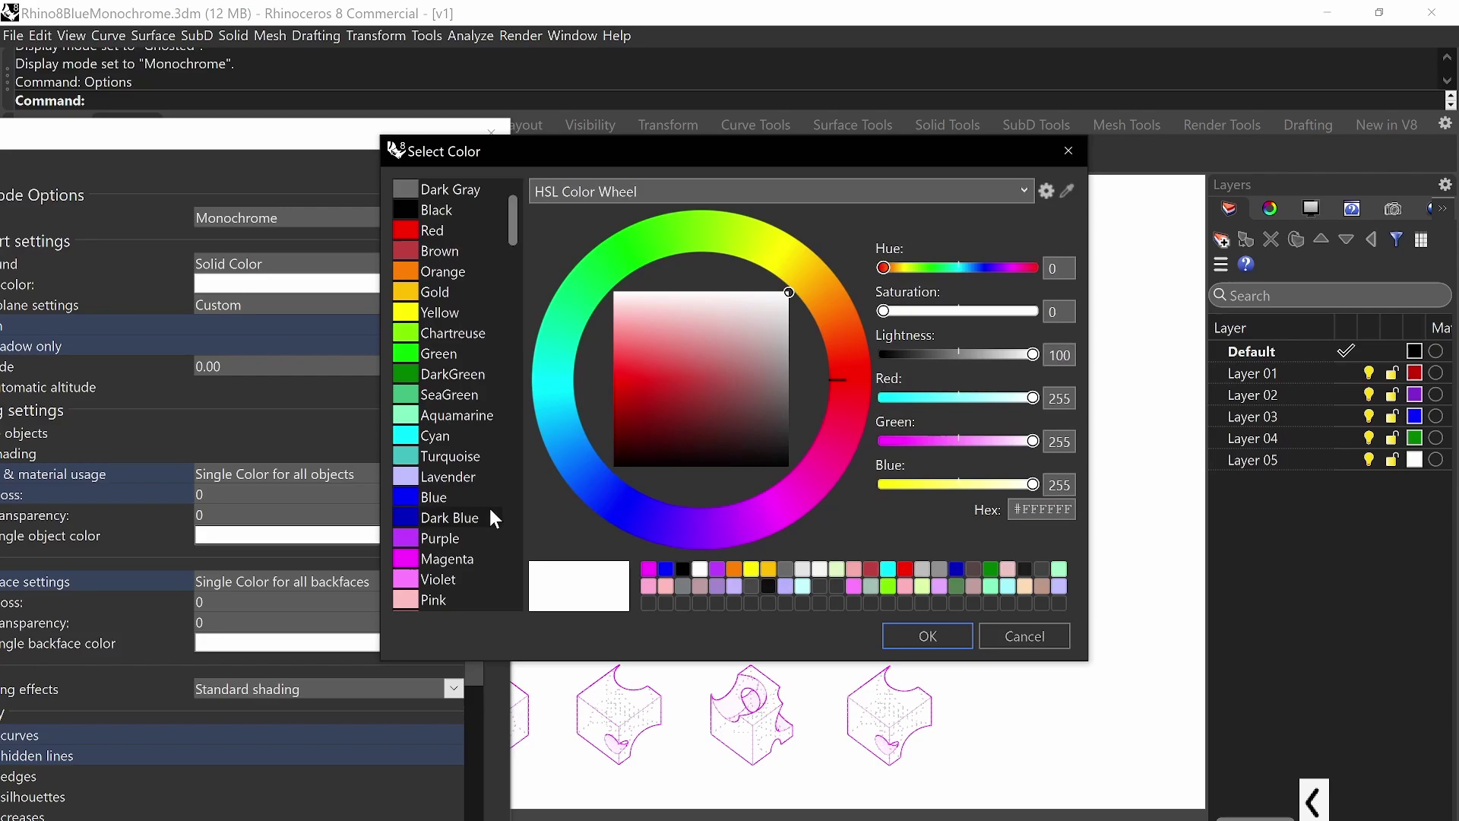
{"action": "left_click", "coordinate": [470, 565]}
{"action": "mouse_move", "coordinate": [744, 319]}
{"action": "left_mouse_down"}
{"action": "mouse_move", "coordinate": [729, 299]}
{"action": "mouse_move", "coordinate": [710, 293]}
{"action": "mouse_move", "coordinate": [708, 316]}
{"action": "mouse_move", "coordinate": [700, 301]}
{"action": "left_mouse_up"}
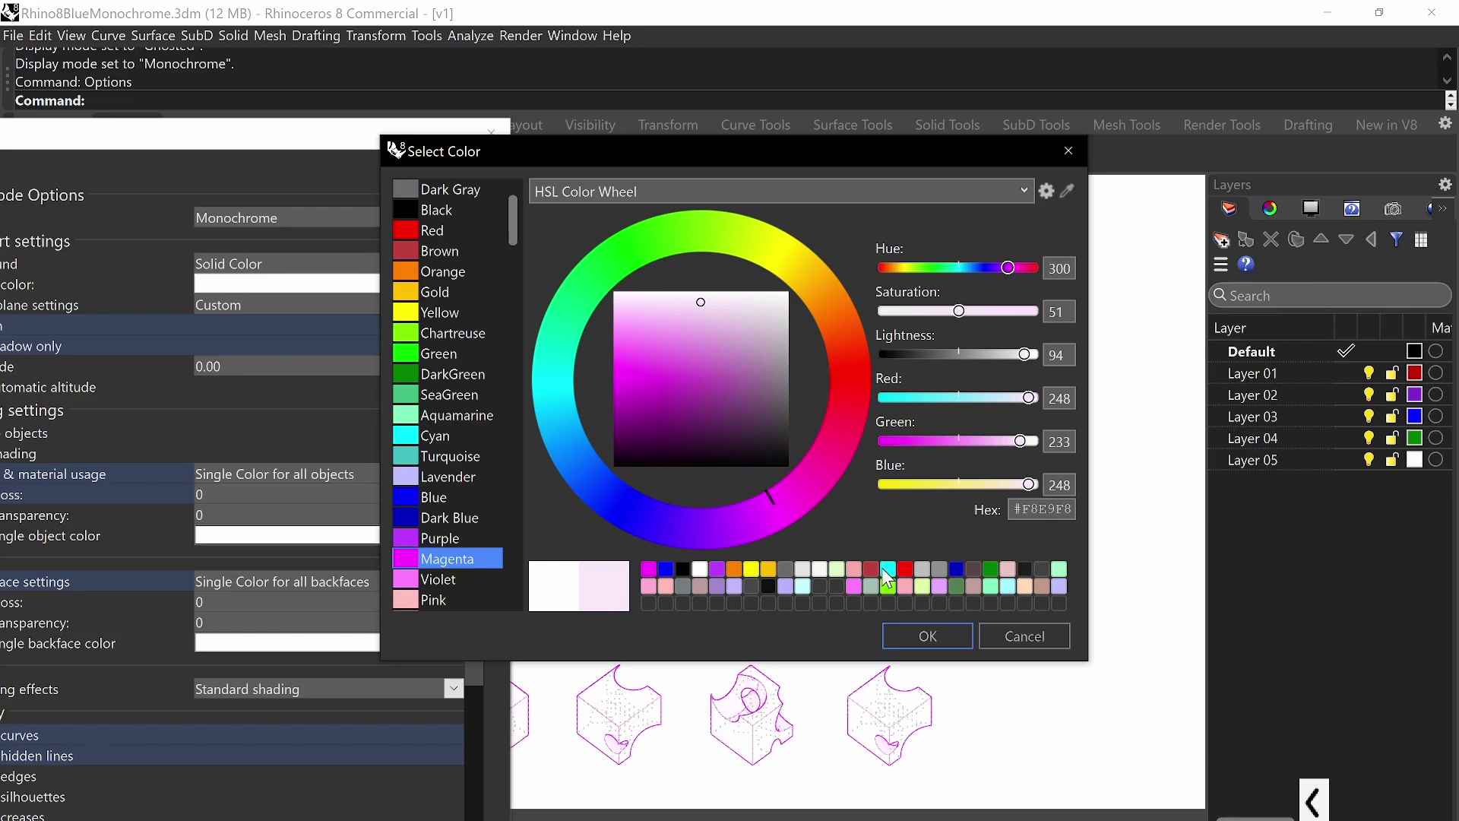
{"action": "left_click", "coordinate": [928, 638]}
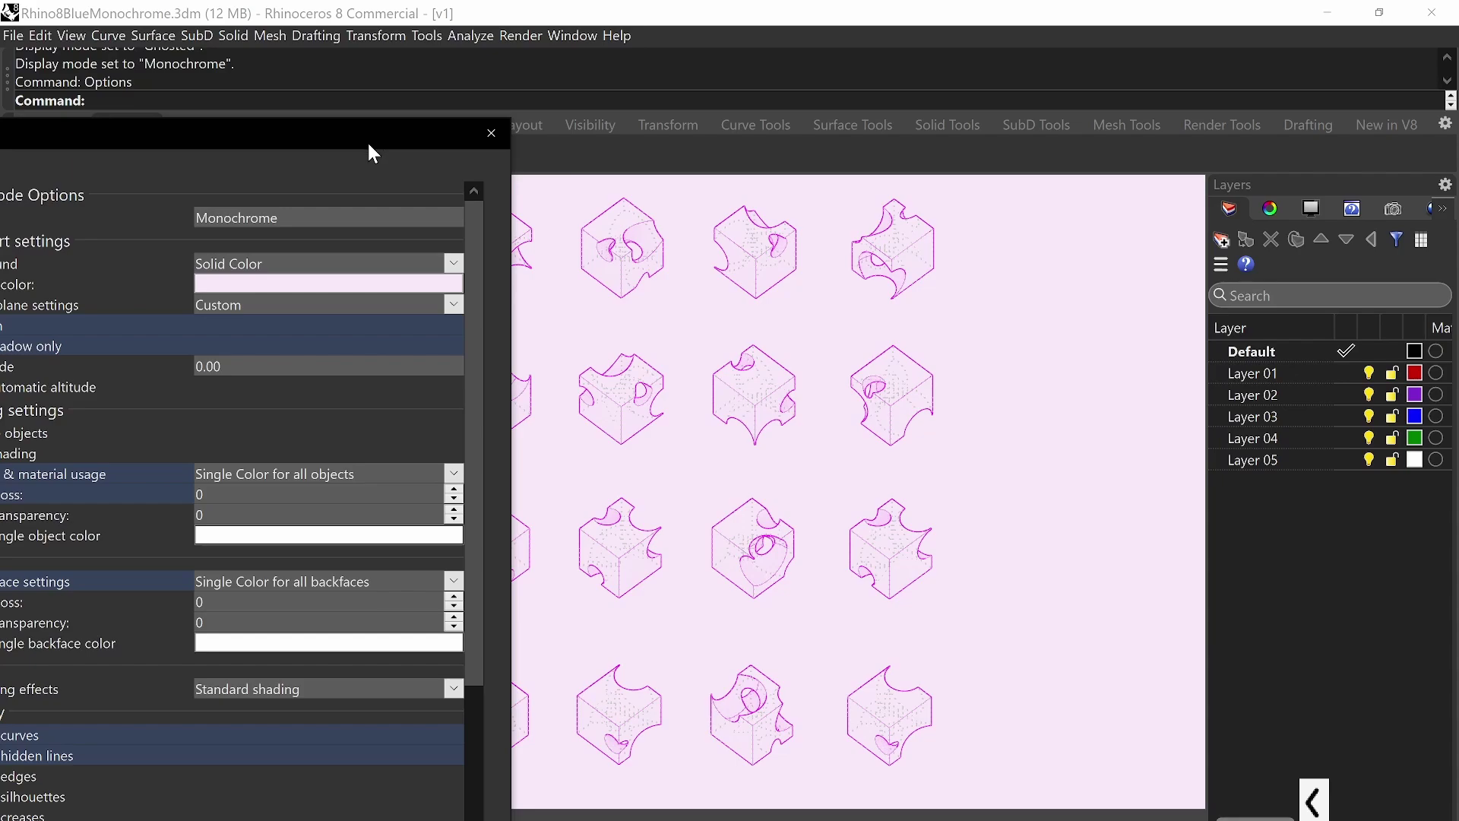
{"action": "left_click_drag", "start_coordinate": [367, 140], "coordinate": [505, 33]}
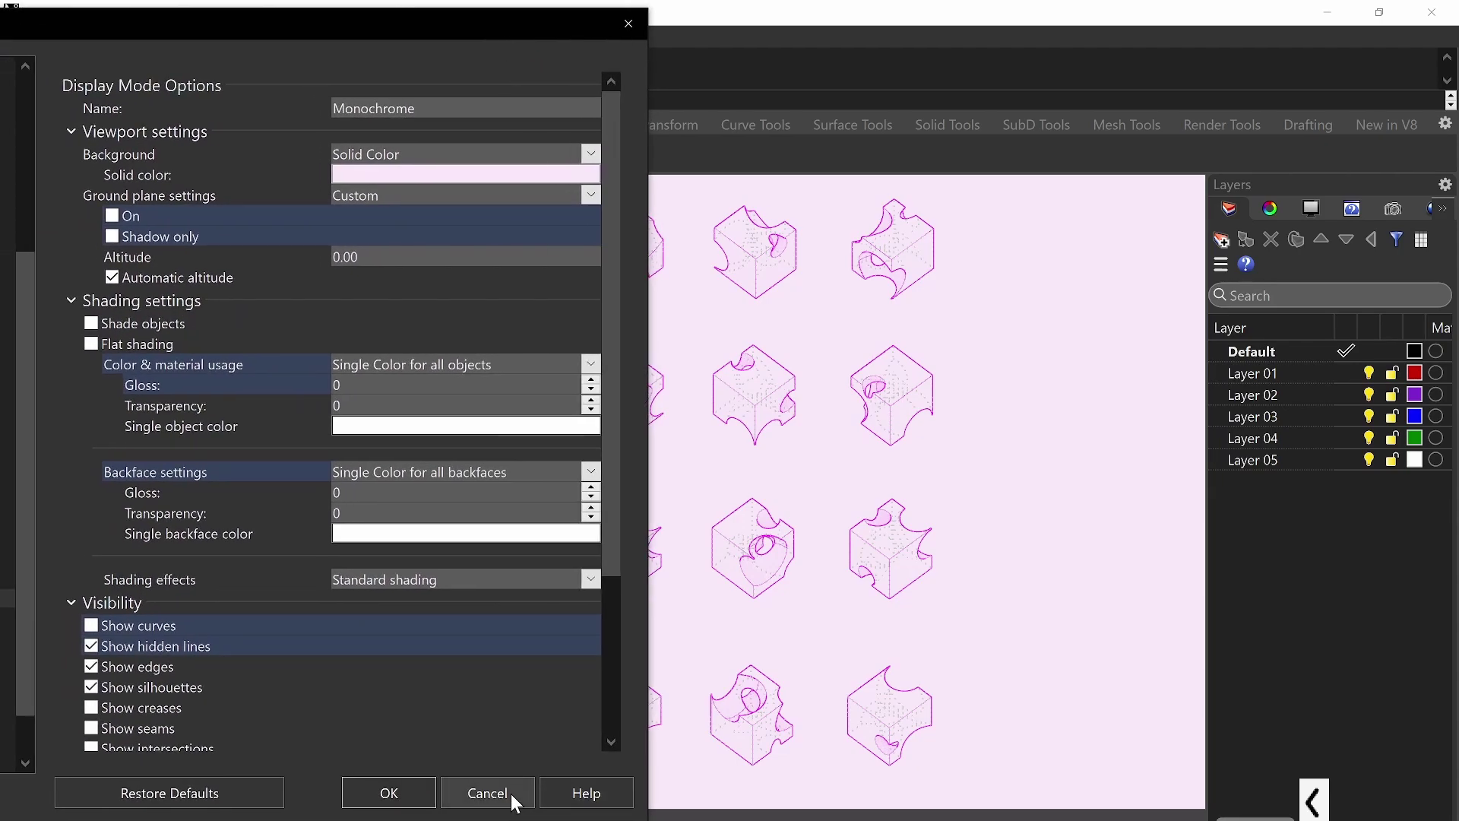
Cancel the display mode options to discard the magenta color changes.
{"action": "left_click", "coordinate": [487, 792]}
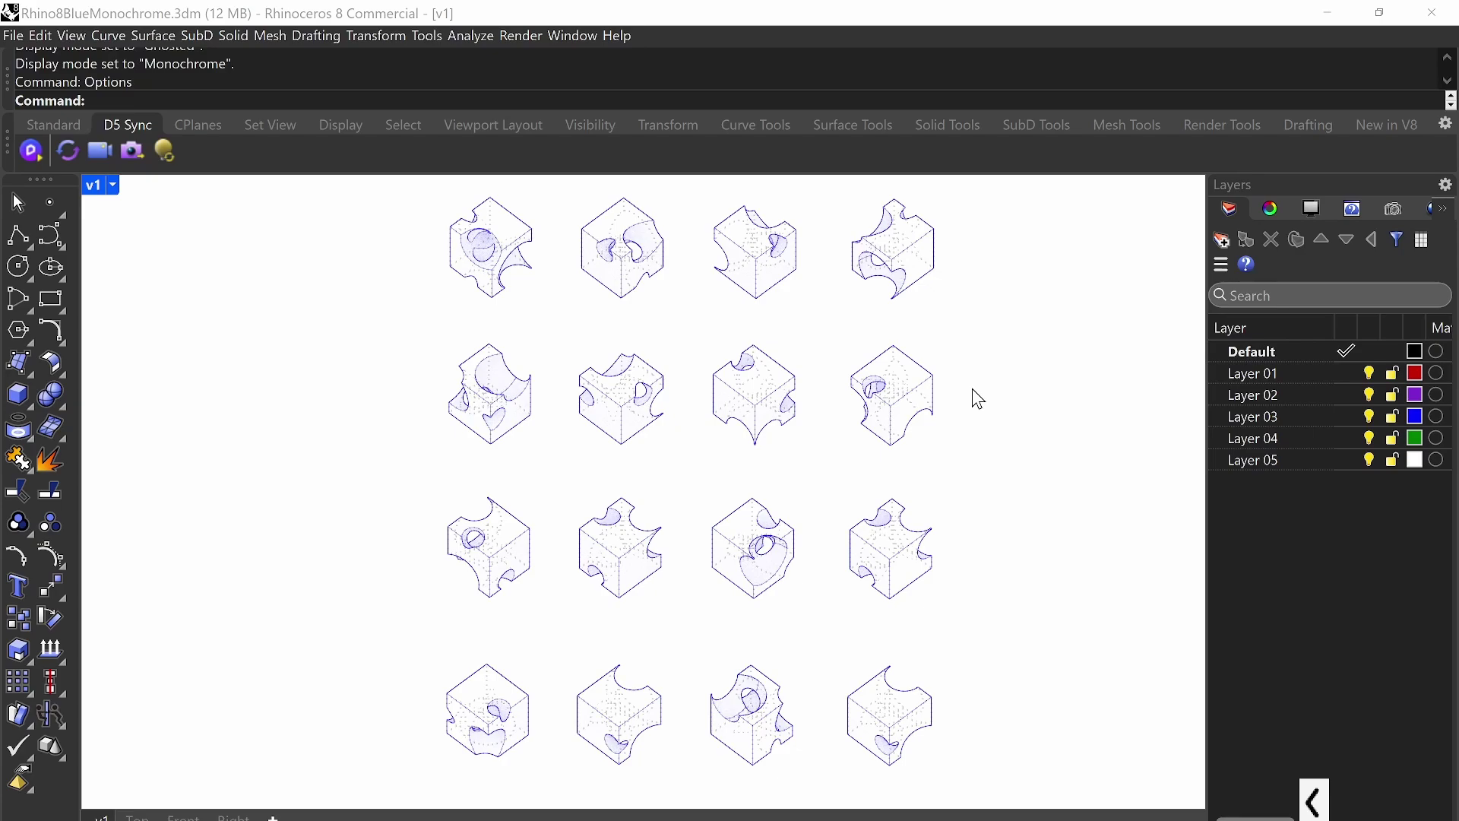
Run ViewCaptureToFile on view v1 and accept a 3200 x 2400 pixel capture at scale 1.
{"action": "type", "text": "ViewCaptureToFile"}
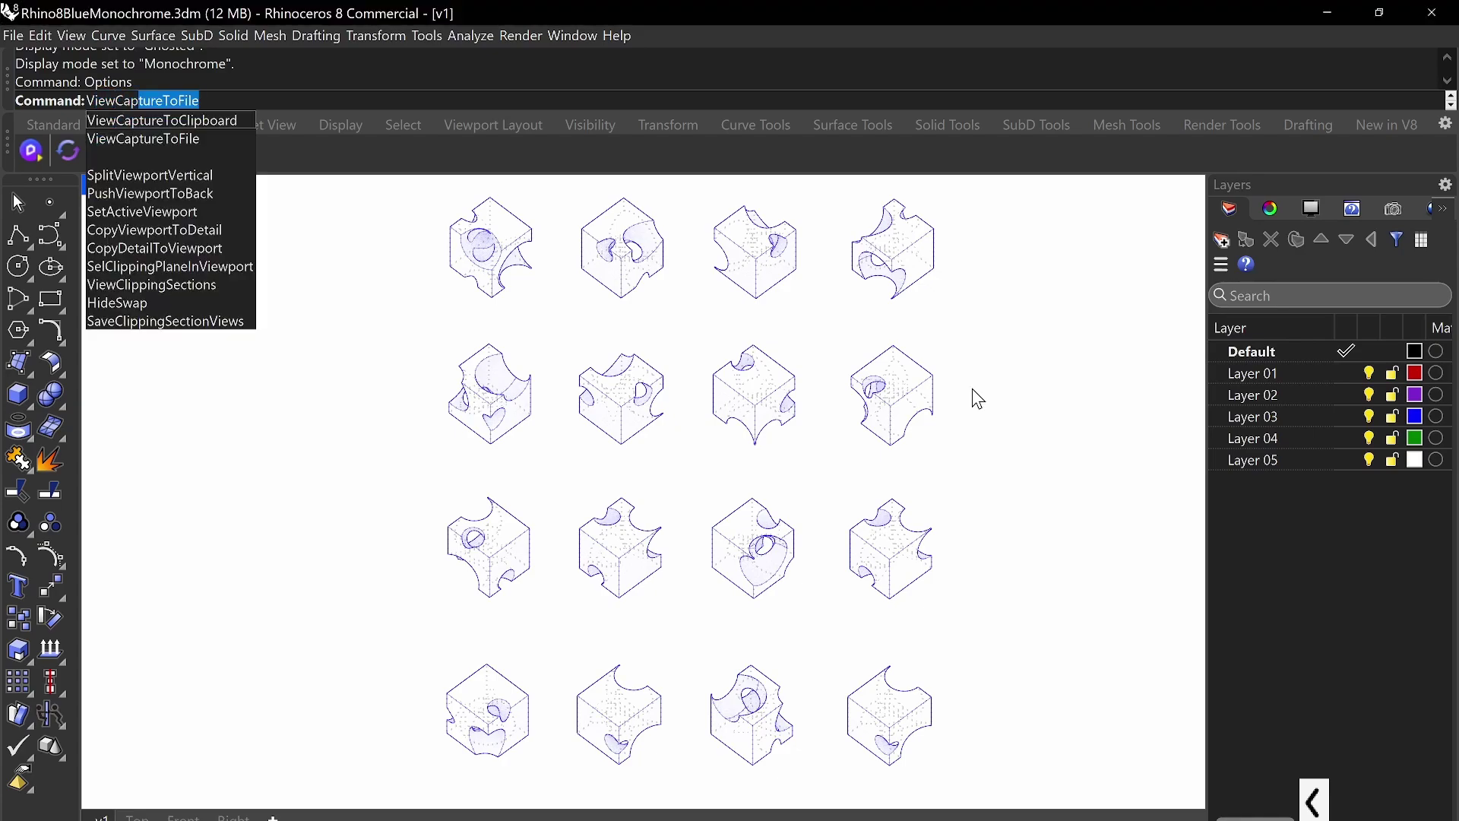
{"action": "key", "text": "Down"}
{"action": "key", "text": "Down"}
{"action": "key", "text": "Return"}
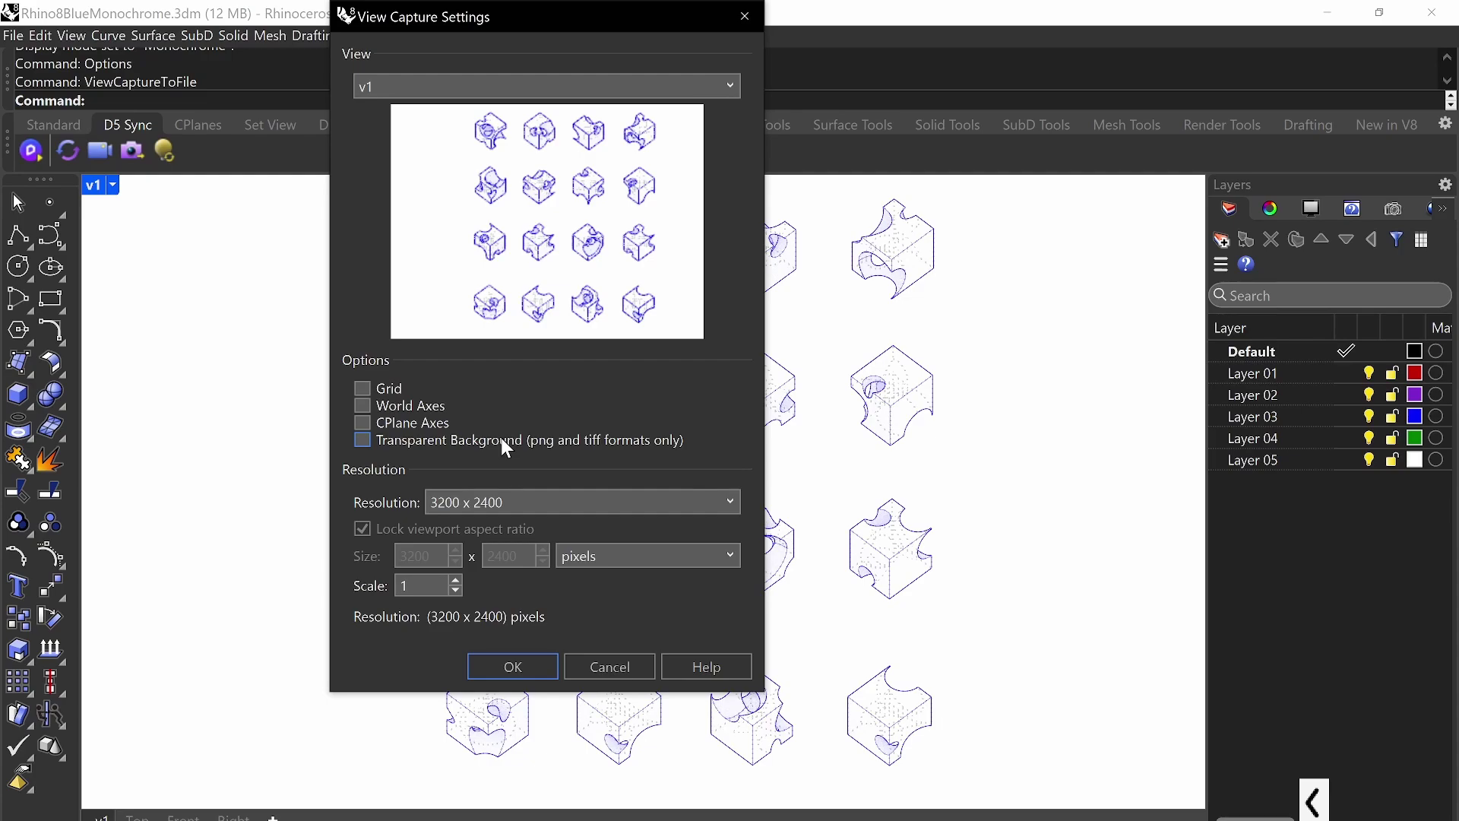
{"action": "left_click_drag", "start_coordinate": [612, 18], "coordinate": [366, 44]}
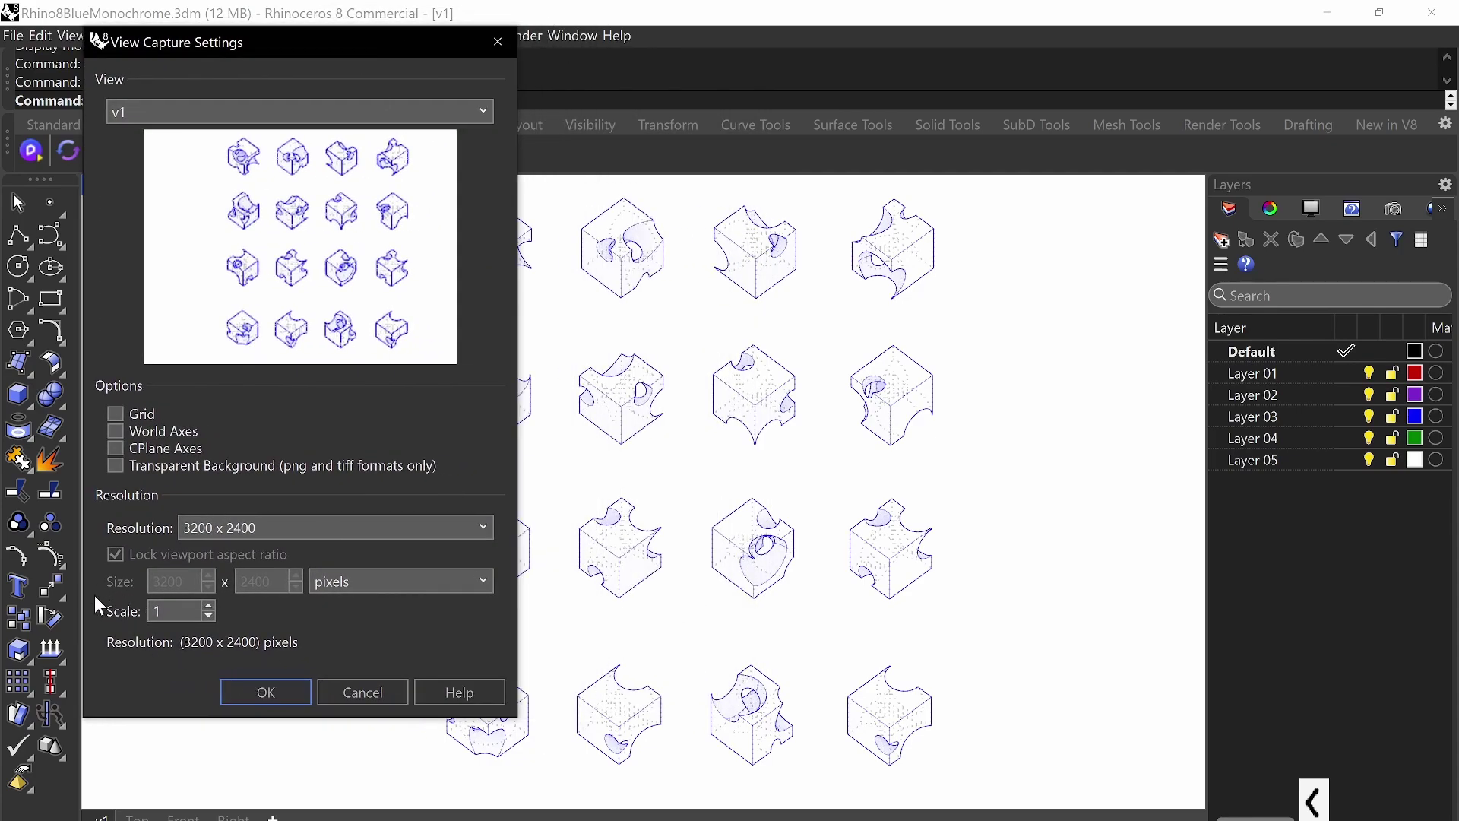
{"action": "left_click", "coordinate": [159, 613]}
{"action": "left_click", "coordinate": [435, 536]}
{"action": "left_click", "coordinate": [435, 536]}
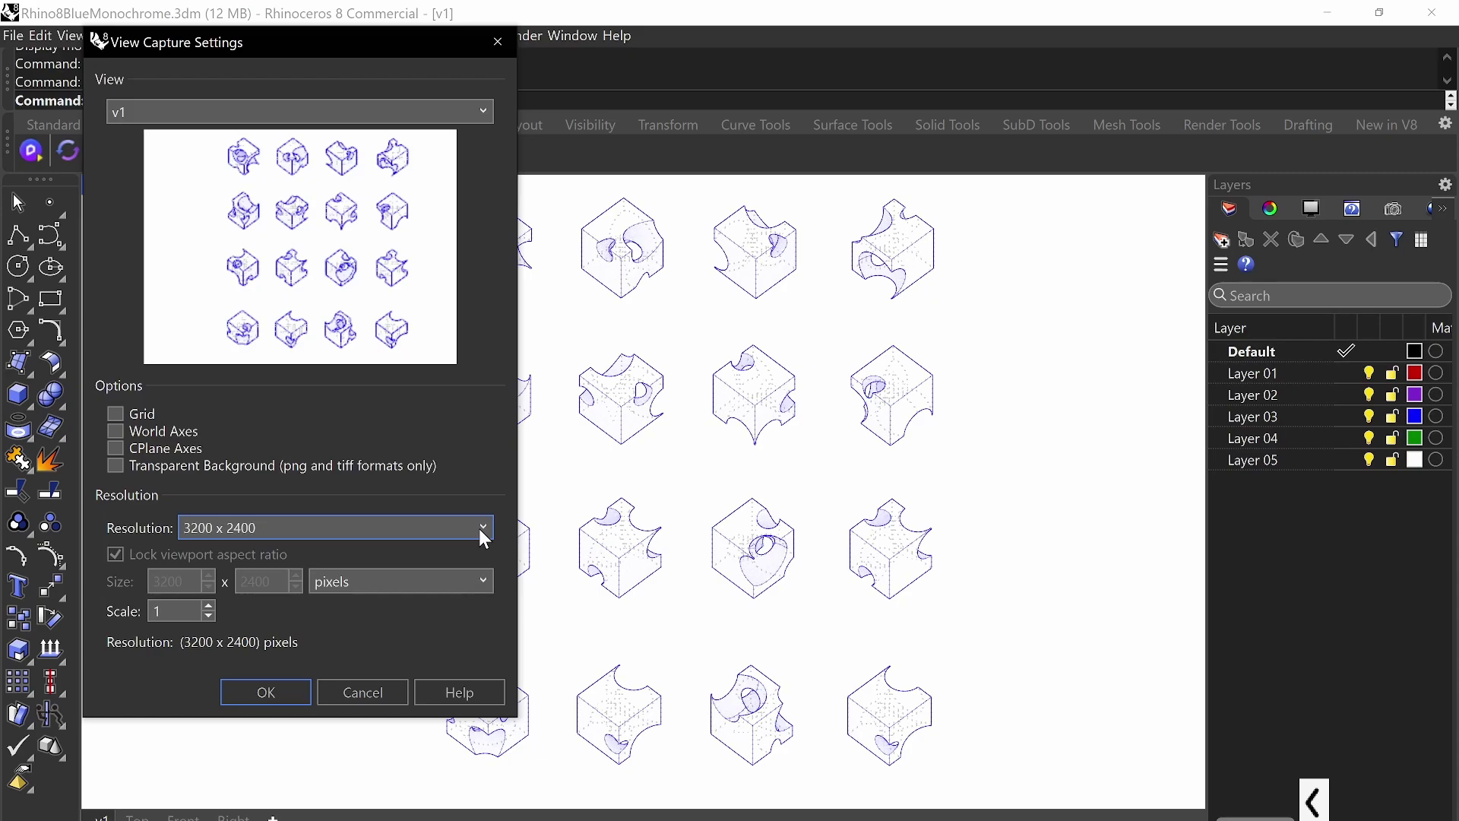
{"action": "left_click", "coordinate": [280, 687]}
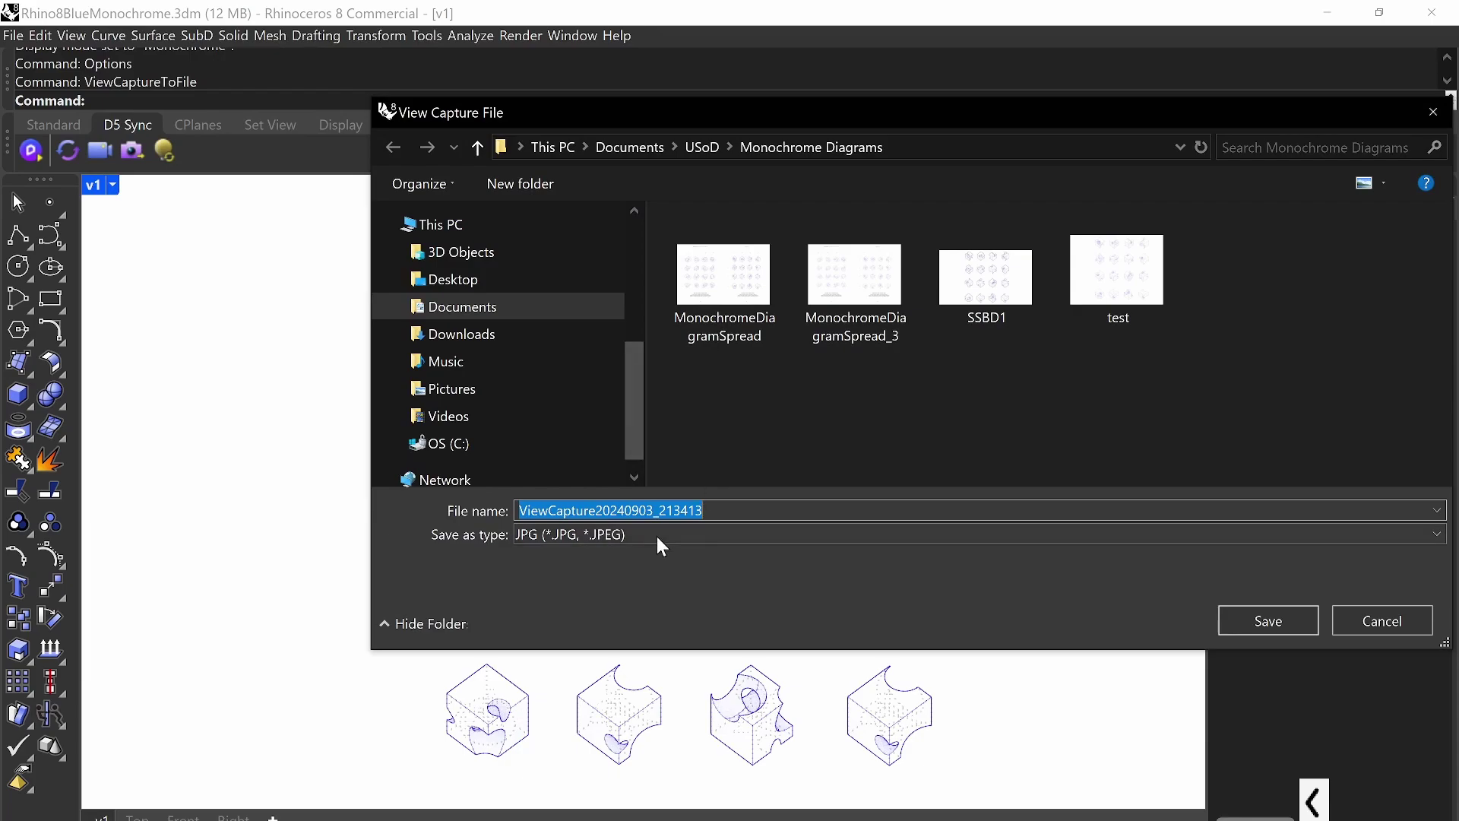
Choose PNG as the view capture's file type, and cancel saving the file.
{"action": "left_click", "coordinate": [656, 536]}
{"action": "left_click", "coordinate": [536, 550]}
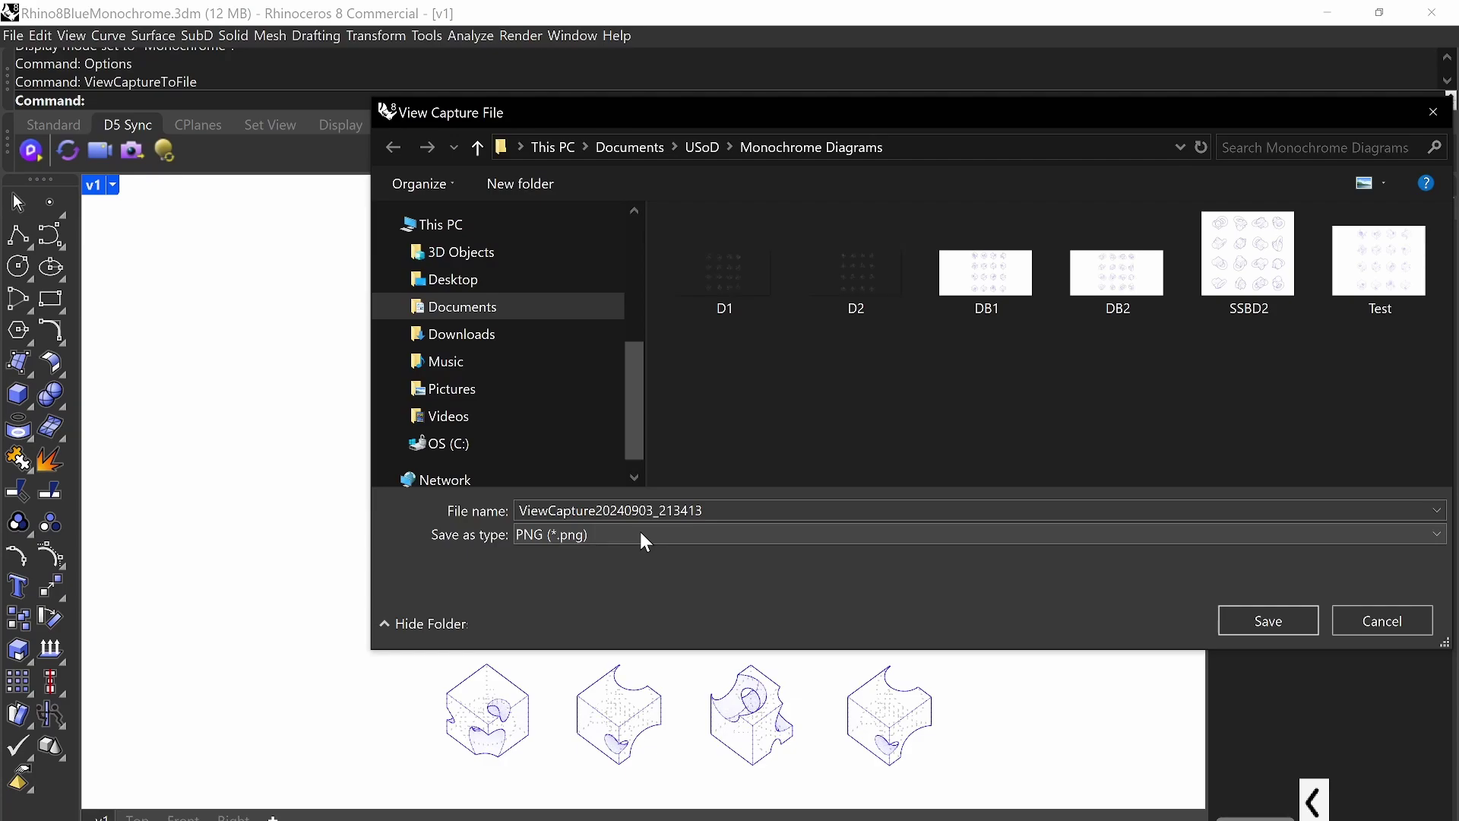
{"action": "left_click", "coordinate": [1374, 623]}
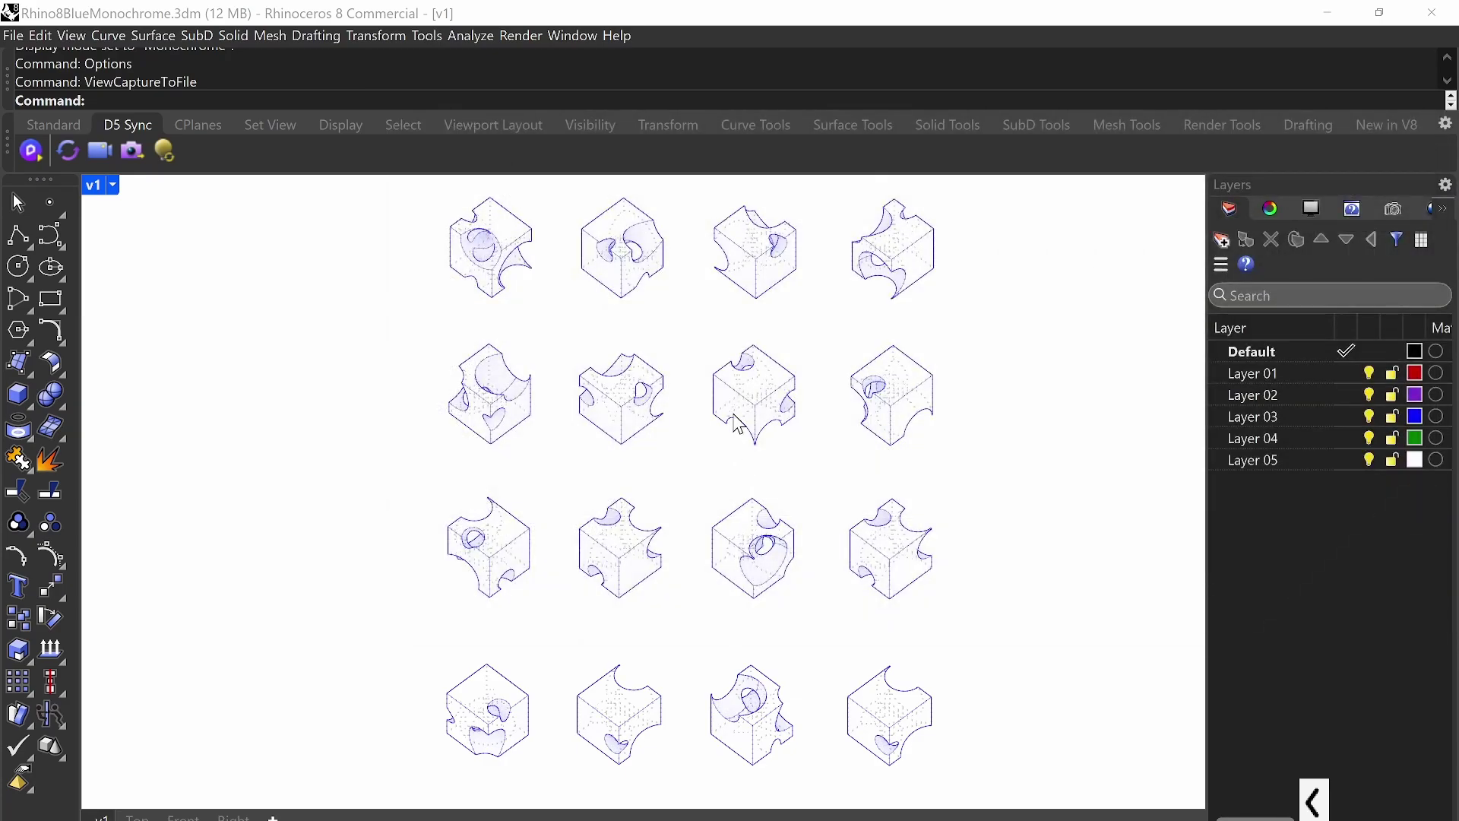
Try ViewCaptureToClipboard for view v1 with the scale set to 1, and cancel the capture.
{"action": "type", "text": "ViewCaptureToFile"}
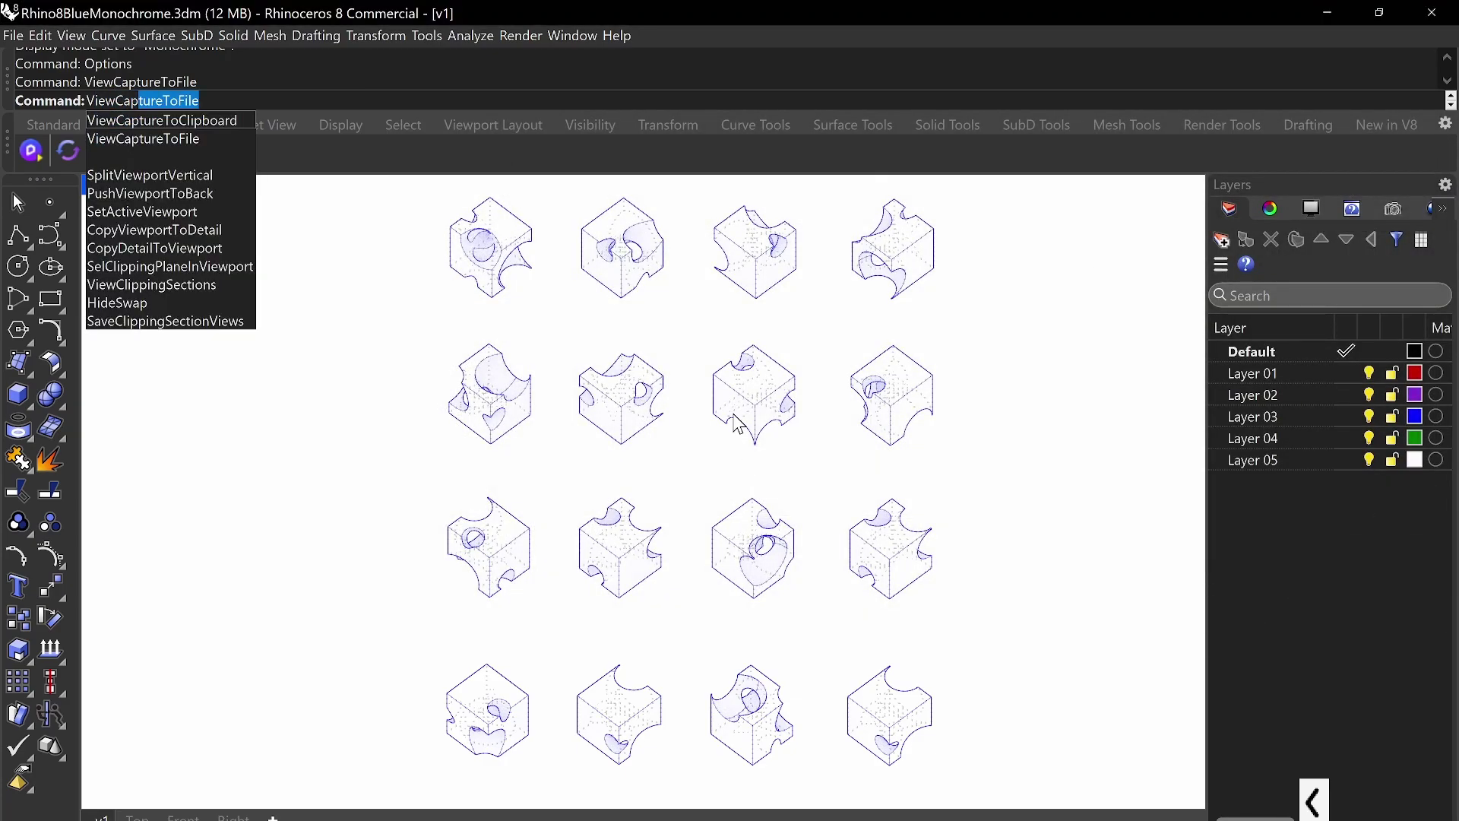
{"action": "key", "text": "Down"}
{"action": "key", "text": "Return"}
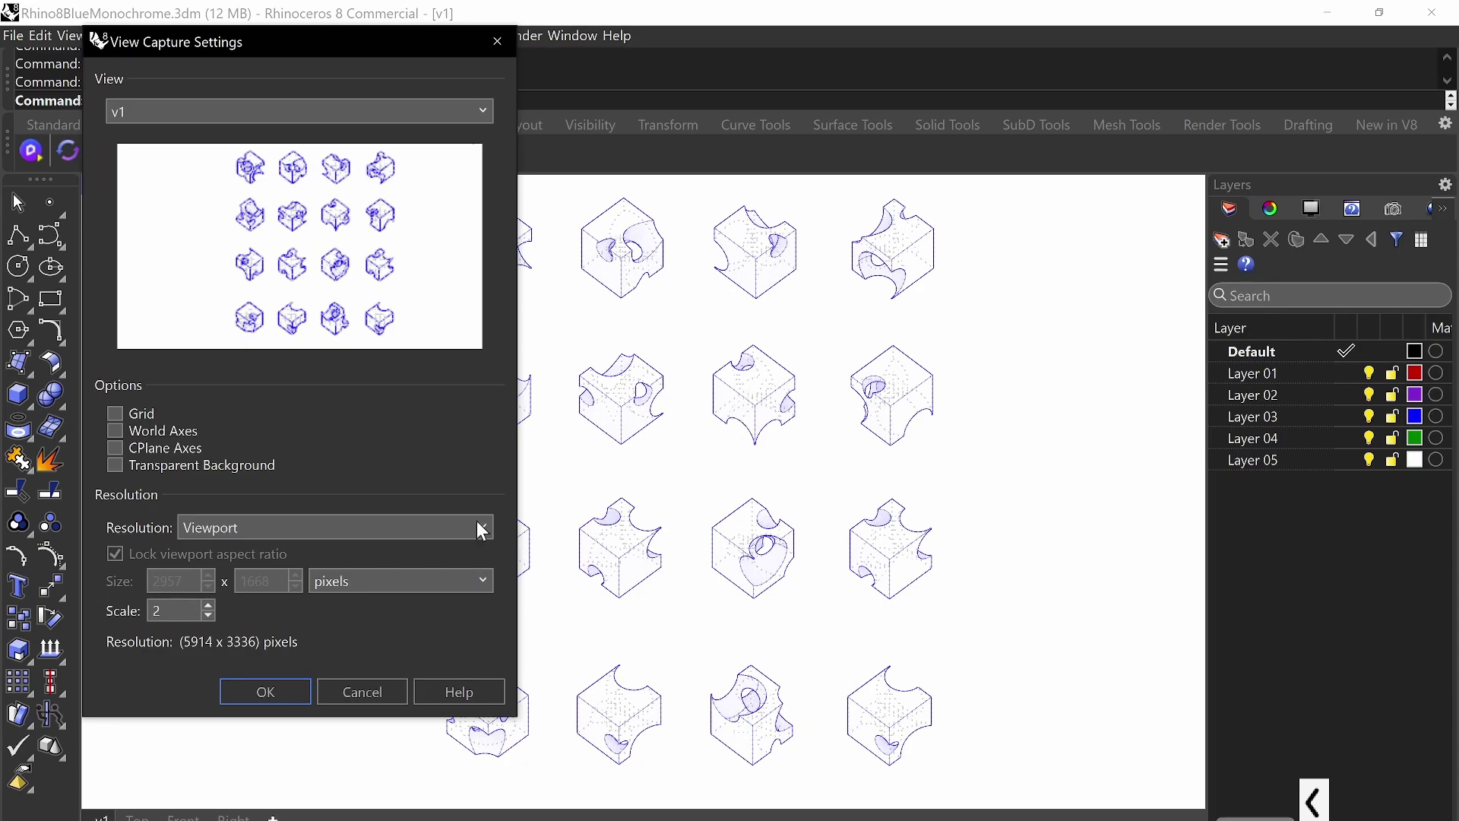
{"action": "left_click", "coordinate": [207, 616]}
{"action": "left_click", "coordinate": [208, 617]}
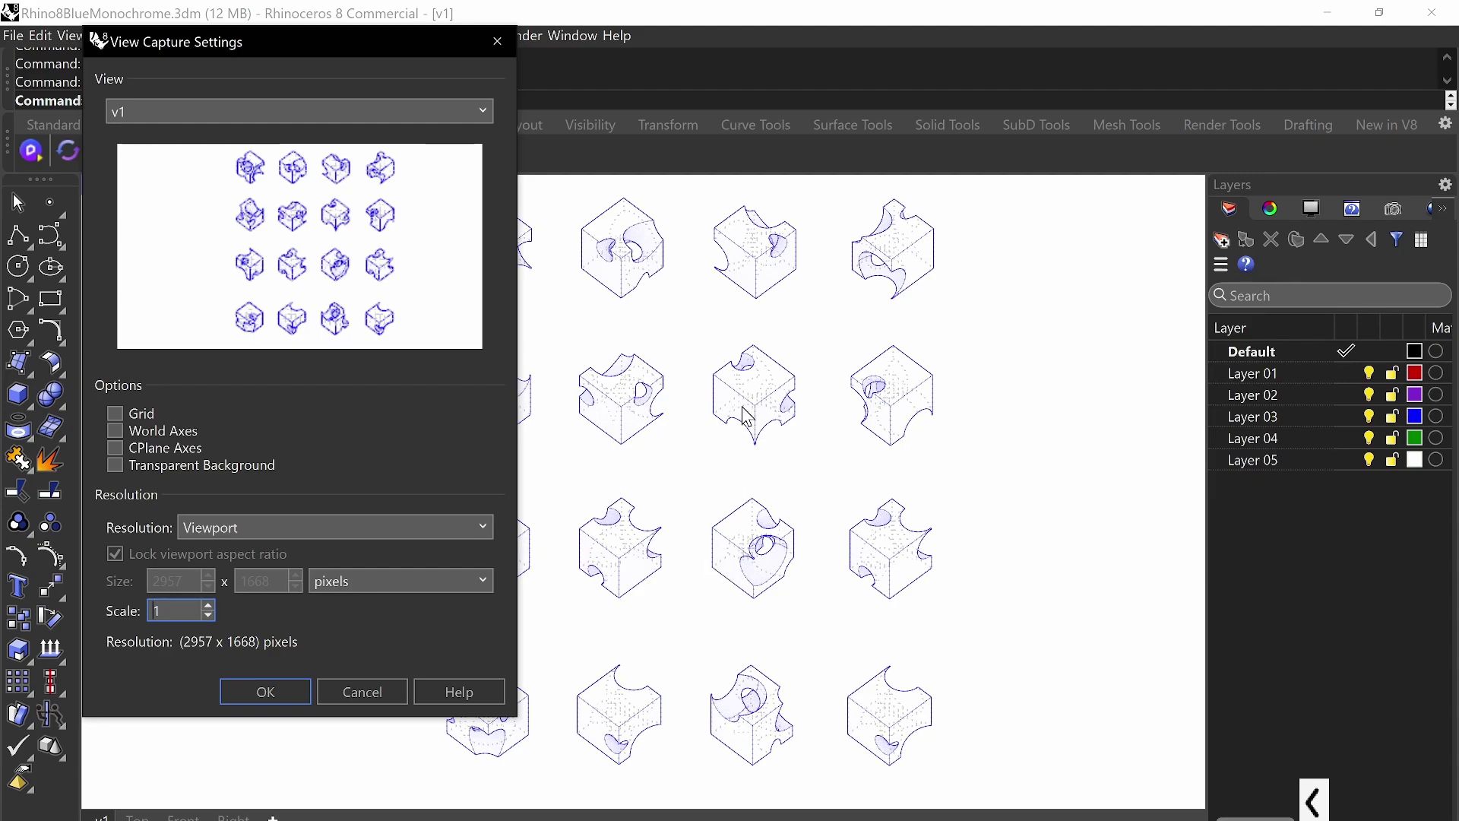
{"action": "left_click", "coordinate": [359, 692]}
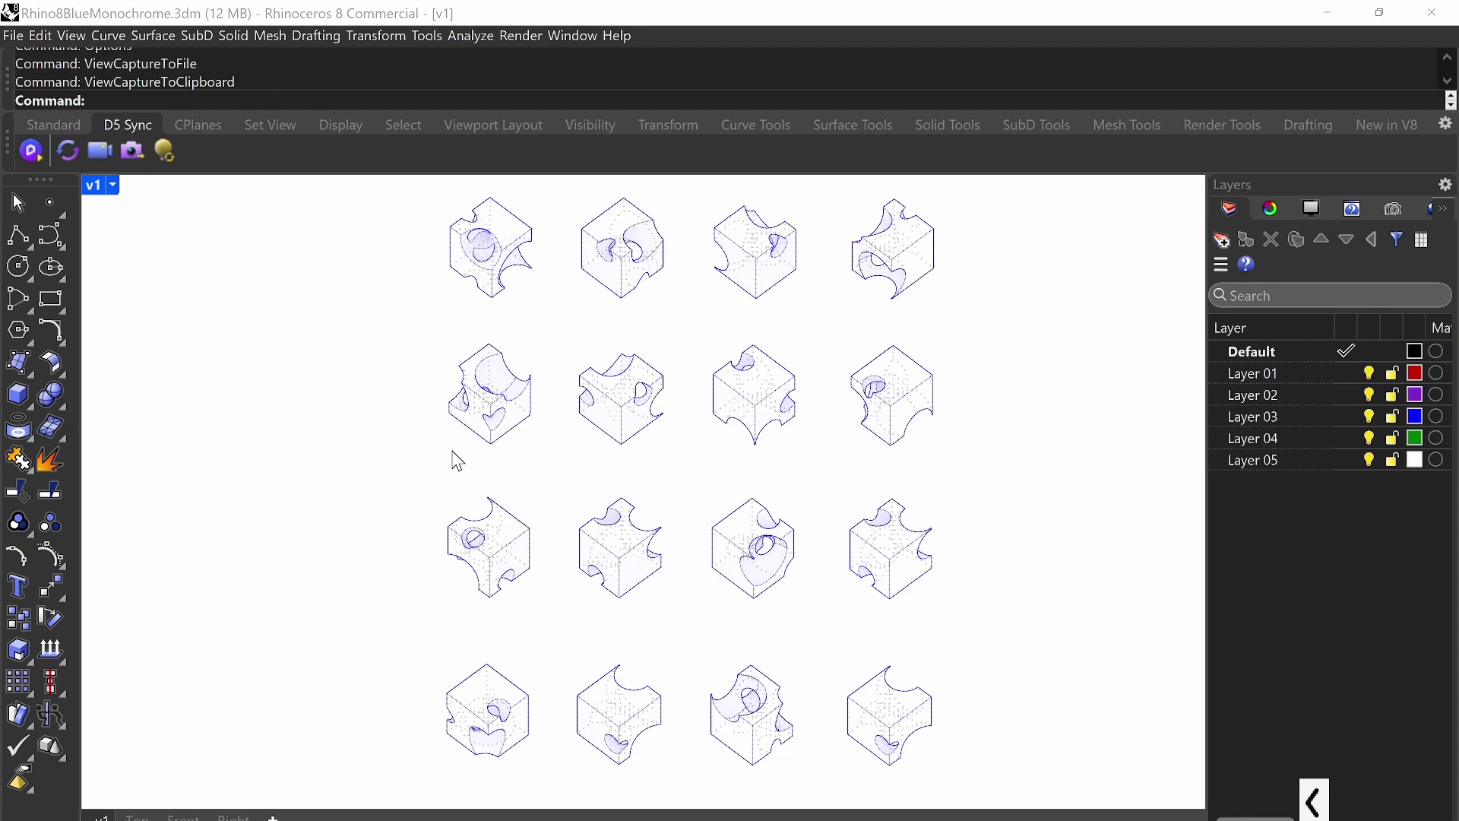
Capture view v1 to the clipboard at Viewport resolution with the scale set to 1.
{"action": "type", "text": "ViewCaptureToFile"}
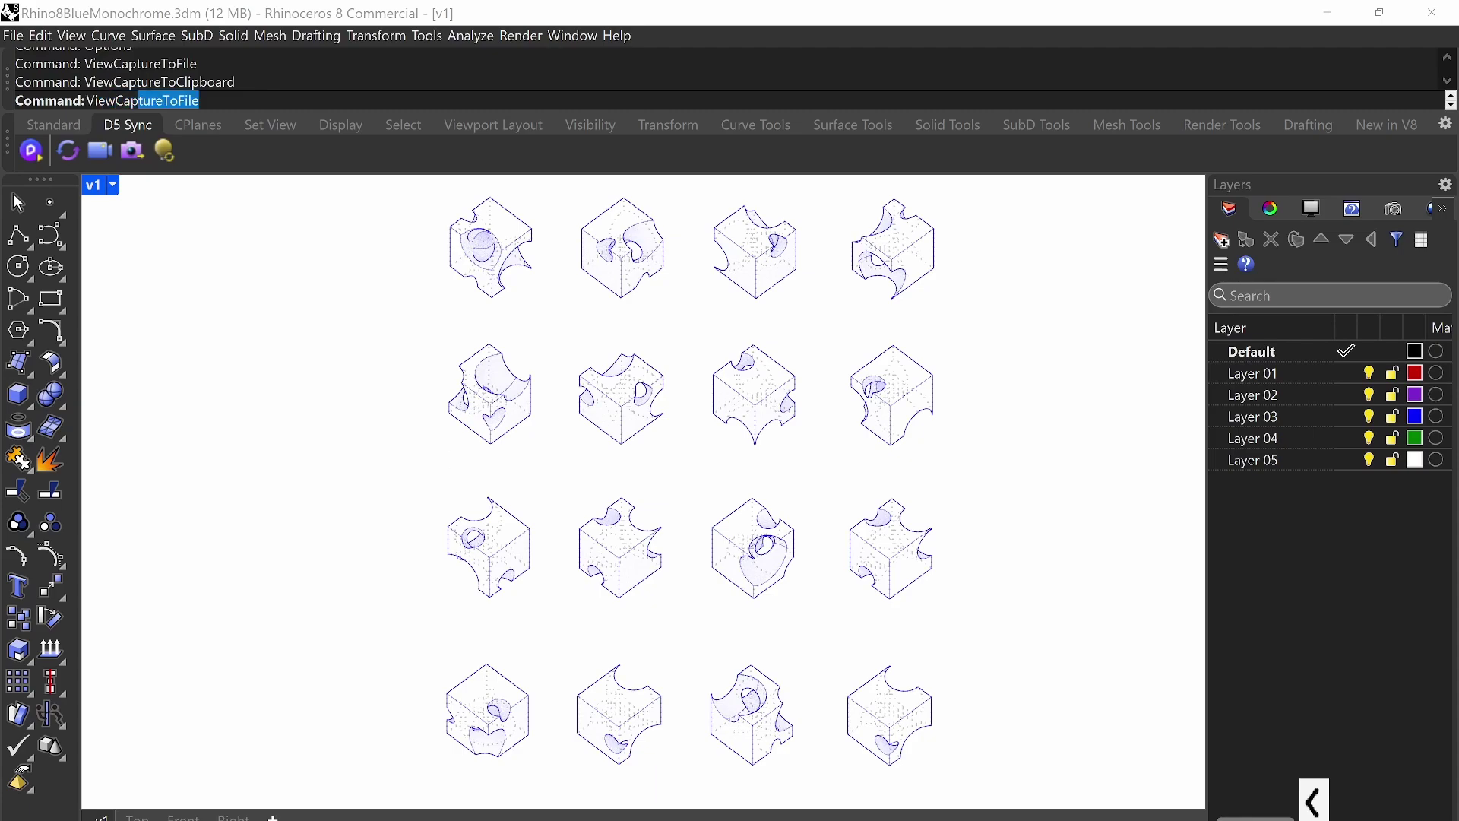
{"action": "key", "text": "Down"}
{"action": "key", "text": "Return"}
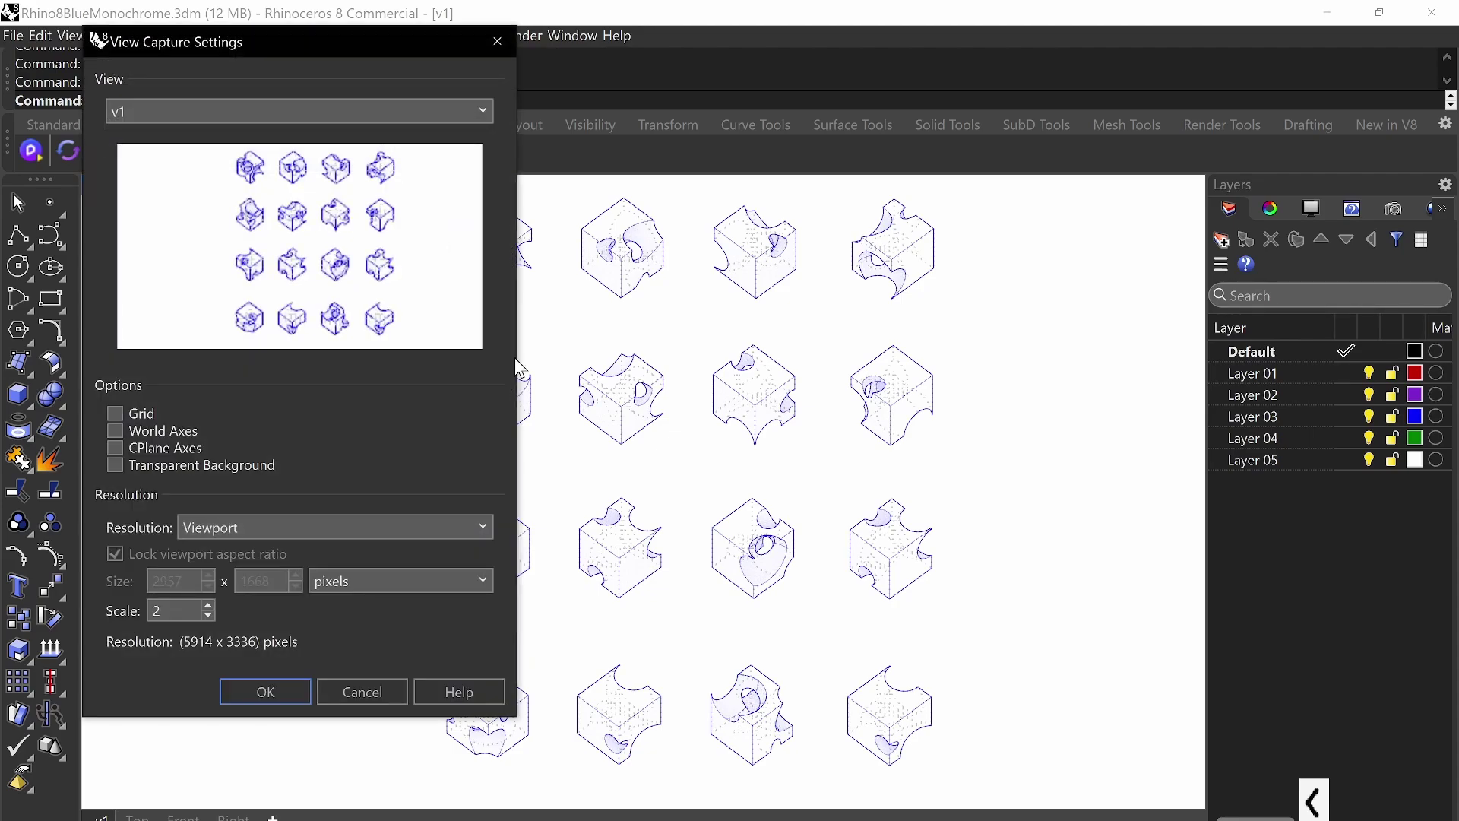
{"action": "left_click_drag", "start_coordinate": [175, 611], "coordinate": [126, 630]}
{"action": "type", "text": "1"}
{"action": "left_click", "coordinate": [286, 697]}
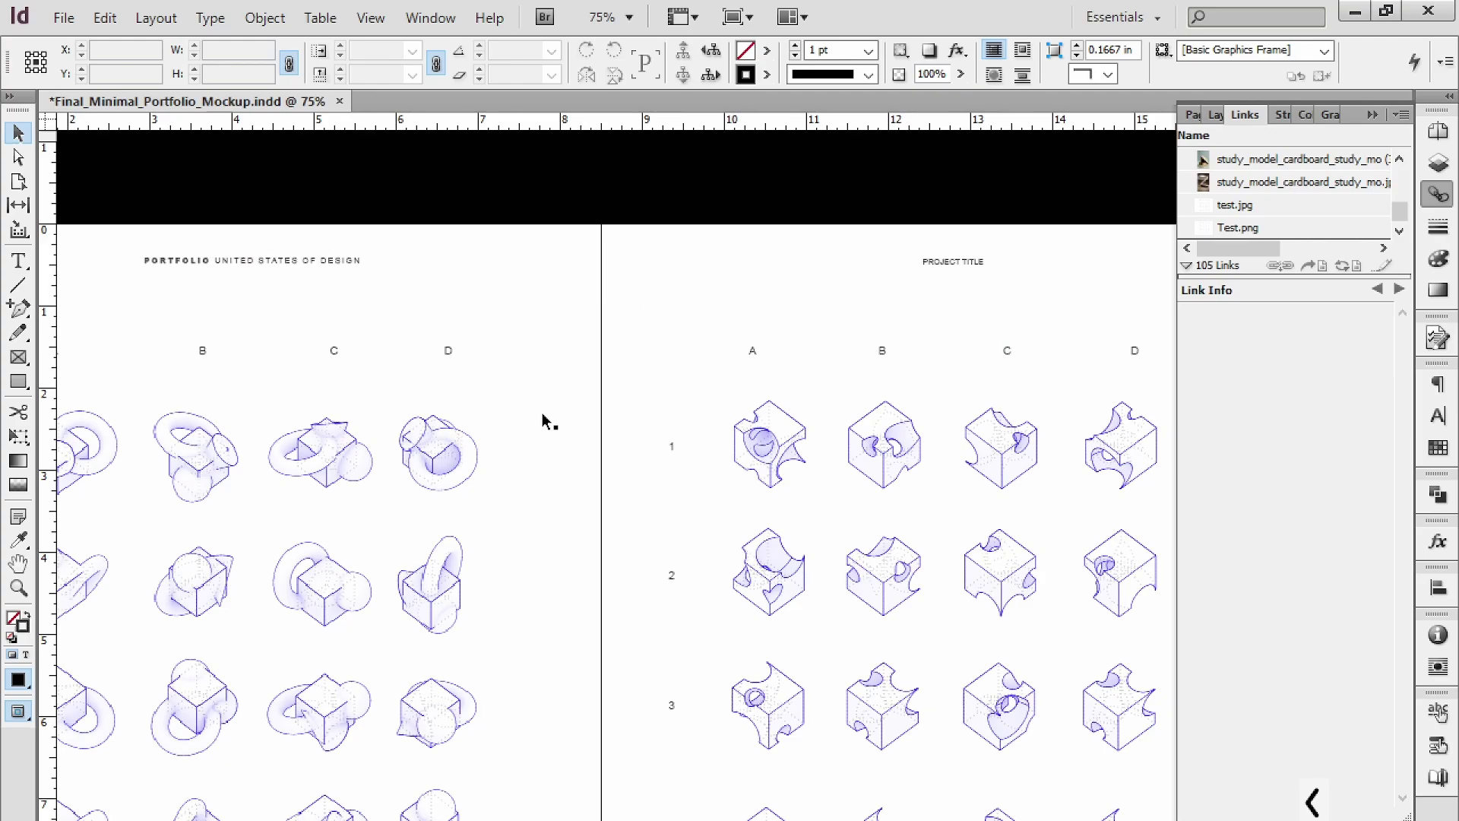
Switch to Adobe InDesign and duplicate spread 48-49 at the end of the portfolio document.
{"action": "left_click", "coordinate": [1437, 132]}
{"action": "scroll", "coordinate": [1332, 530], "scroll_direction": "down", "scroll_amount": 5}
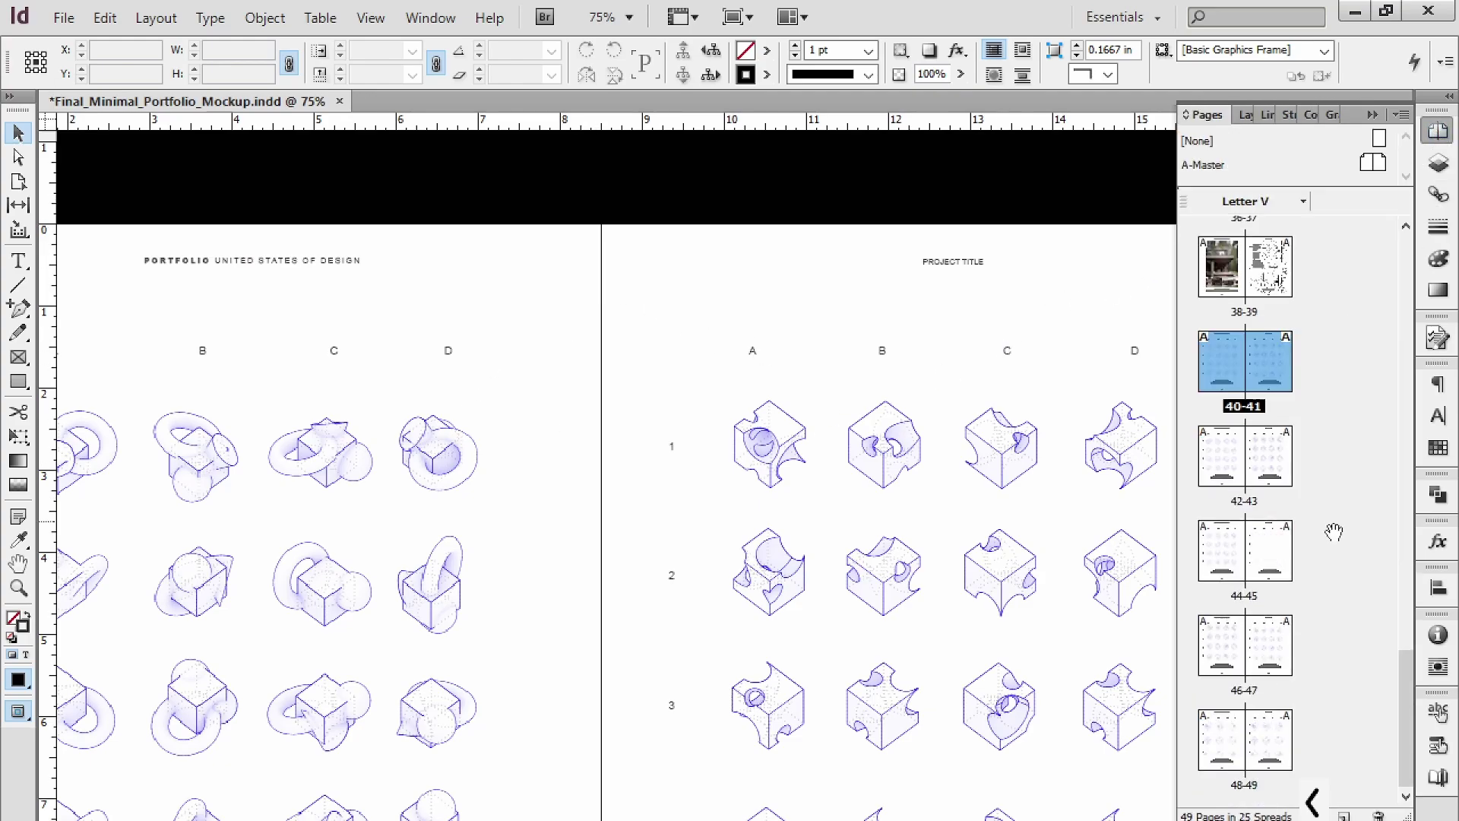
{"action": "left_click", "coordinate": [1232, 739]}
{"action": "left_click", "coordinate": [1250, 734]}
{"action": "left_click_drag", "start_coordinate": [1240, 737], "coordinate": [1344, 815]}
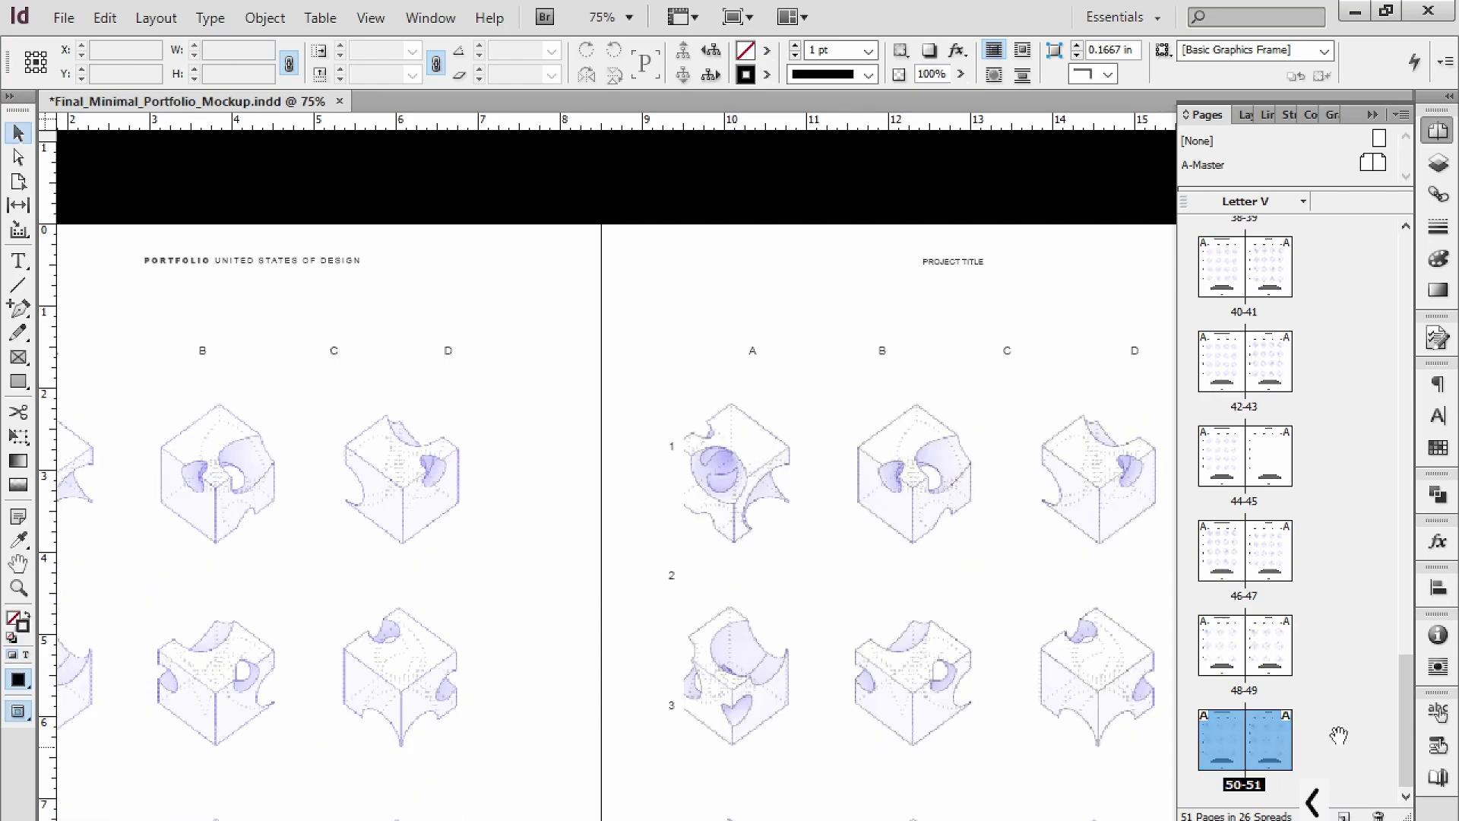
Delete the placed cube images from both pages of the duplicated spread 50-51.
{"action": "left_click", "coordinate": [942, 658]}
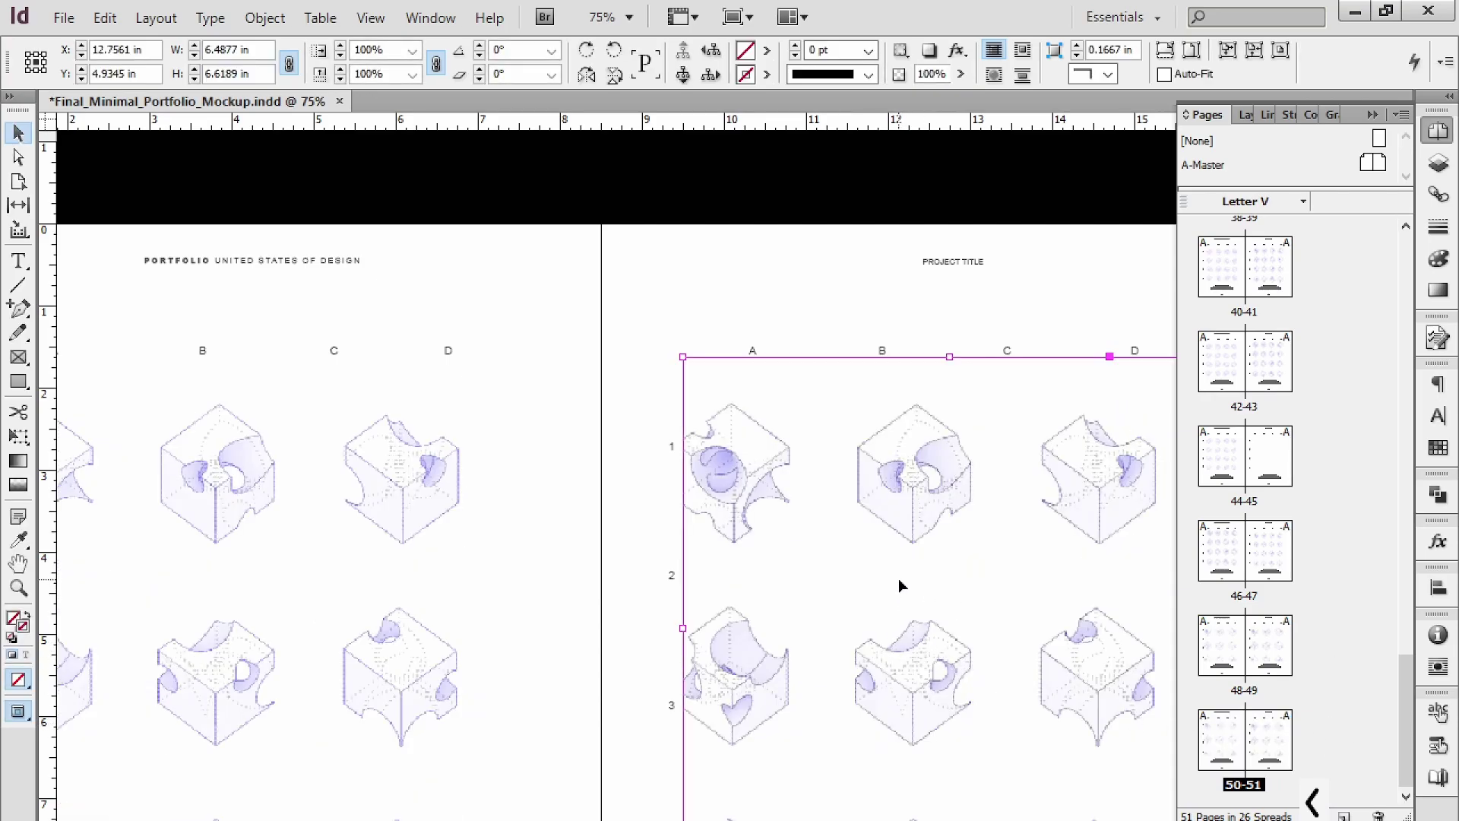
{"action": "key", "text": "Delete"}
{"action": "left_click", "coordinate": [436, 490]}
{"action": "key", "text": "Delete"}
{"action": "left_click_drag", "start_coordinate": [439, 512], "coordinate": [499, 482]}
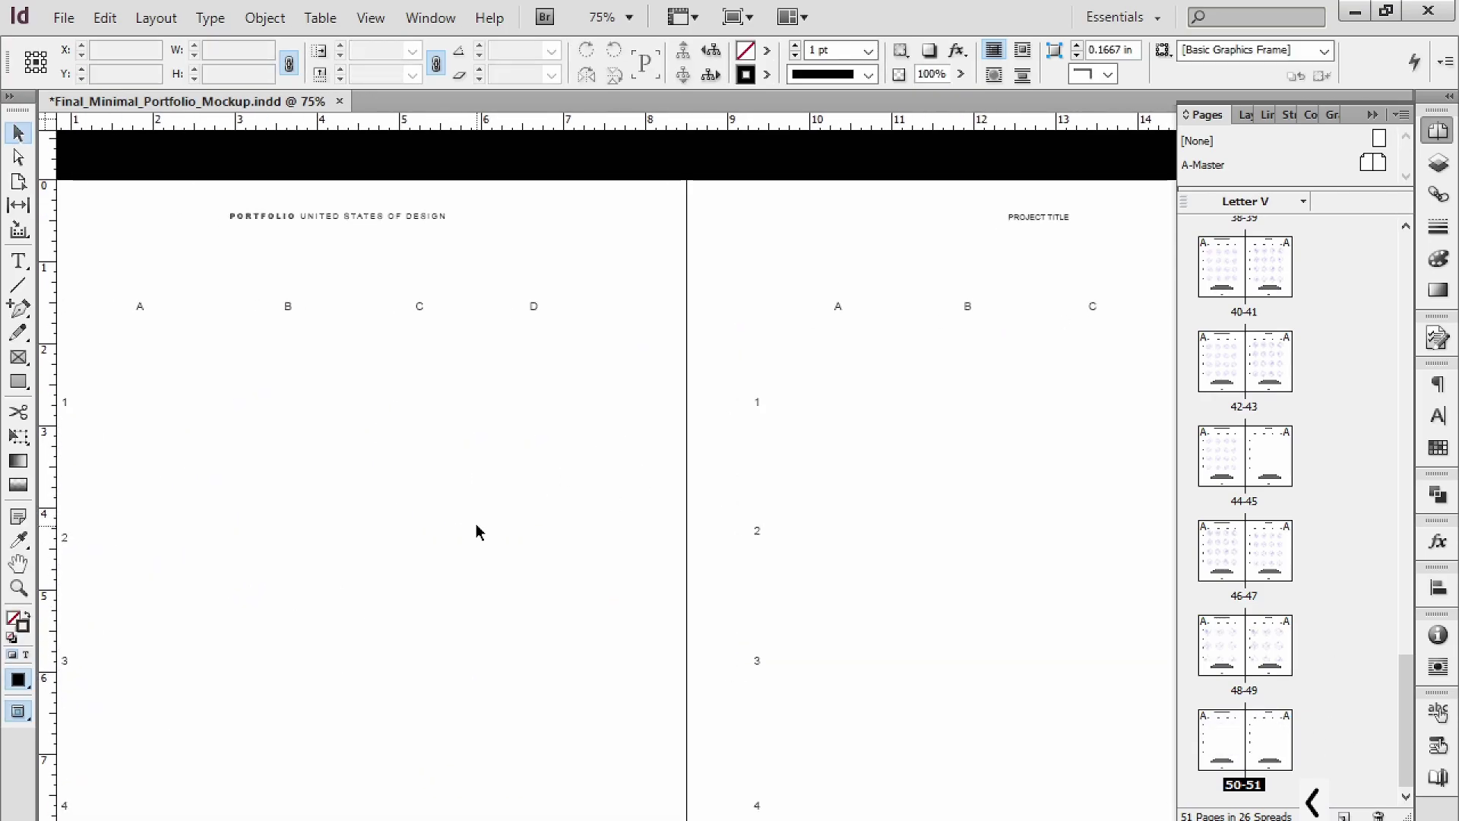
Paste the captured view onto spread 50-51 and move the oversized image across the spread.
{"action": "key", "text": "ctrl+z"}
{"action": "key", "text": "ctrl+minus"}
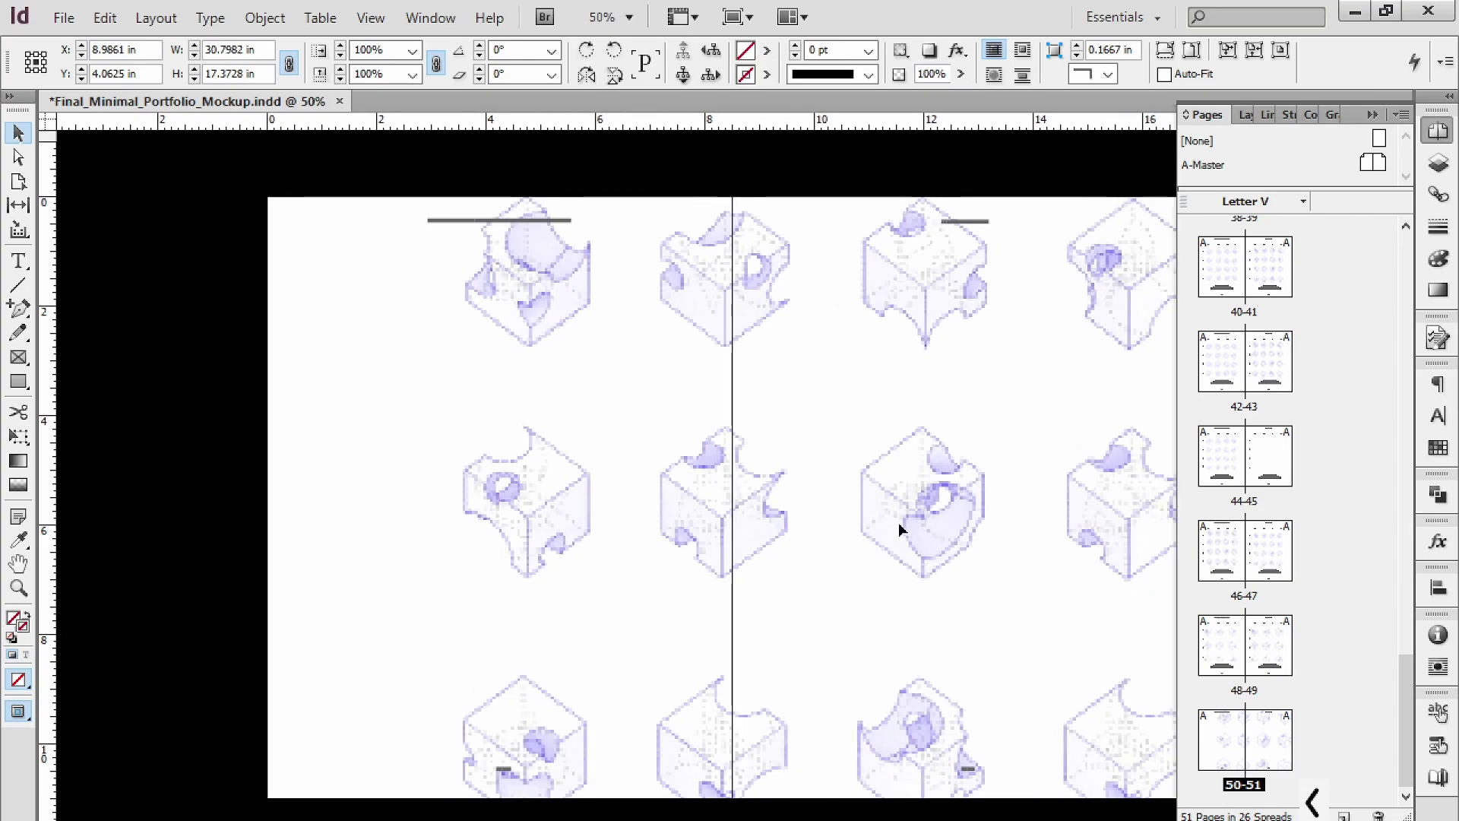
{"action": "left_click_drag", "start_coordinate": [899, 521], "coordinate": [634, 510]}
{"action": "scroll", "coordinate": [622, 511], "scroll_direction": "down", "scroll_amount": 1, "text": "alt"}
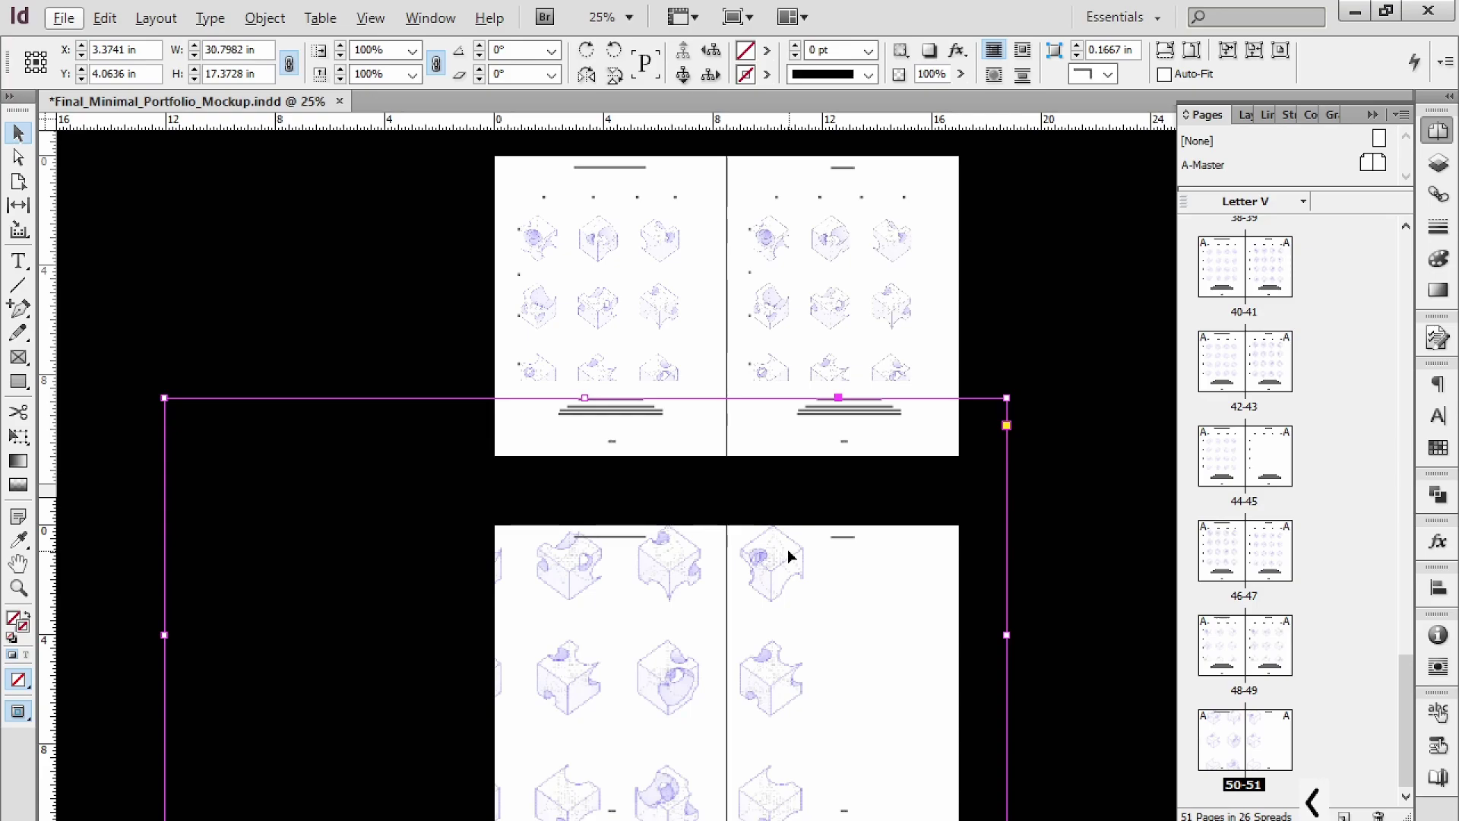
{"action": "left_click_drag", "start_coordinate": [690, 693], "coordinate": [718, 707]}
Scale the pasted image proportionally to about 11.28 x 6.36 in with Free Transform and place its cube grid on page 50.
{"action": "key", "text": "e"}
{"action": "left_click", "coordinate": [1040, 433]}
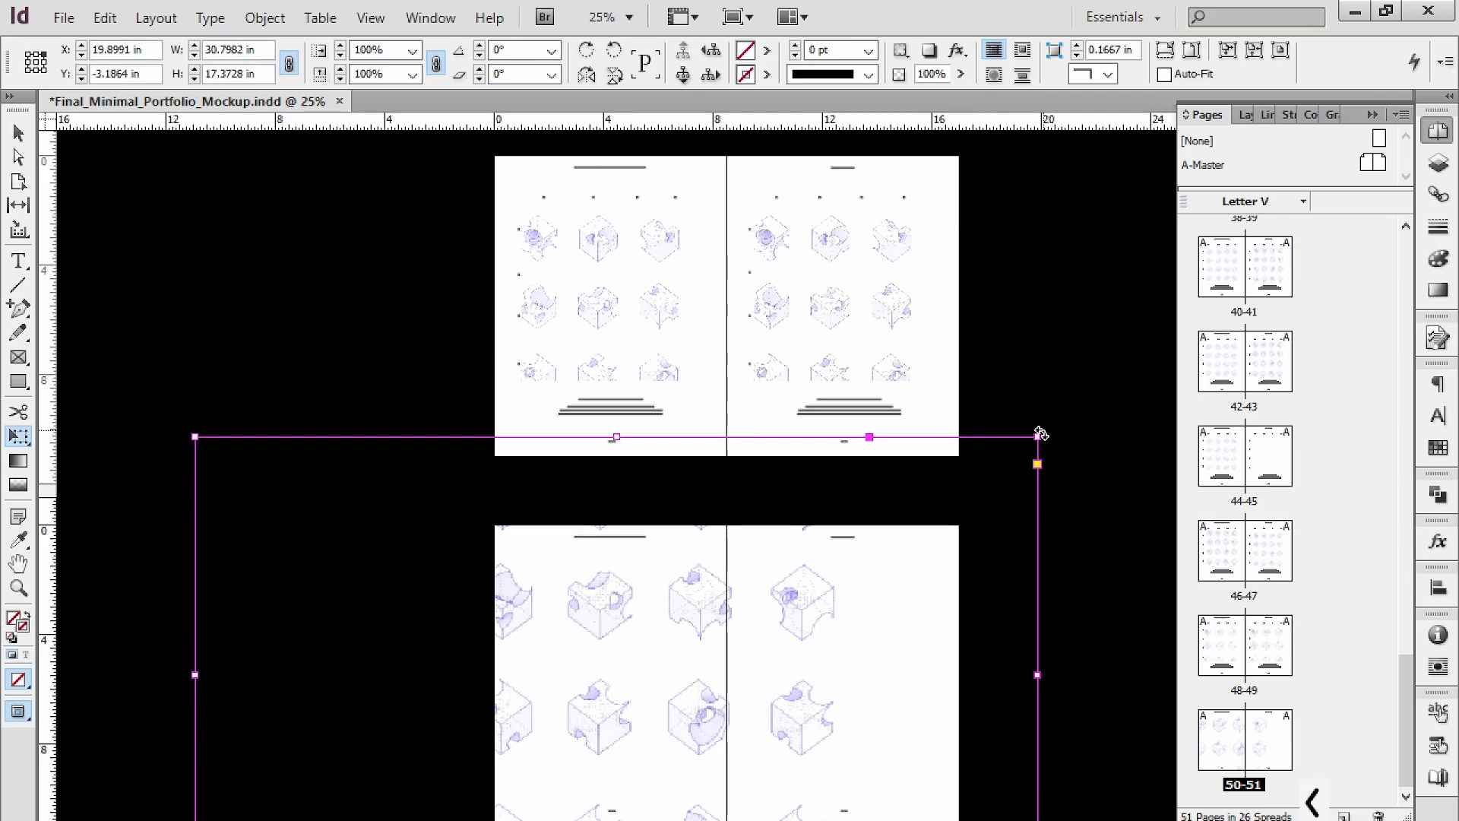
{"action": "left_click_drag", "start_coordinate": [1039, 438], "coordinate": [791, 623]}
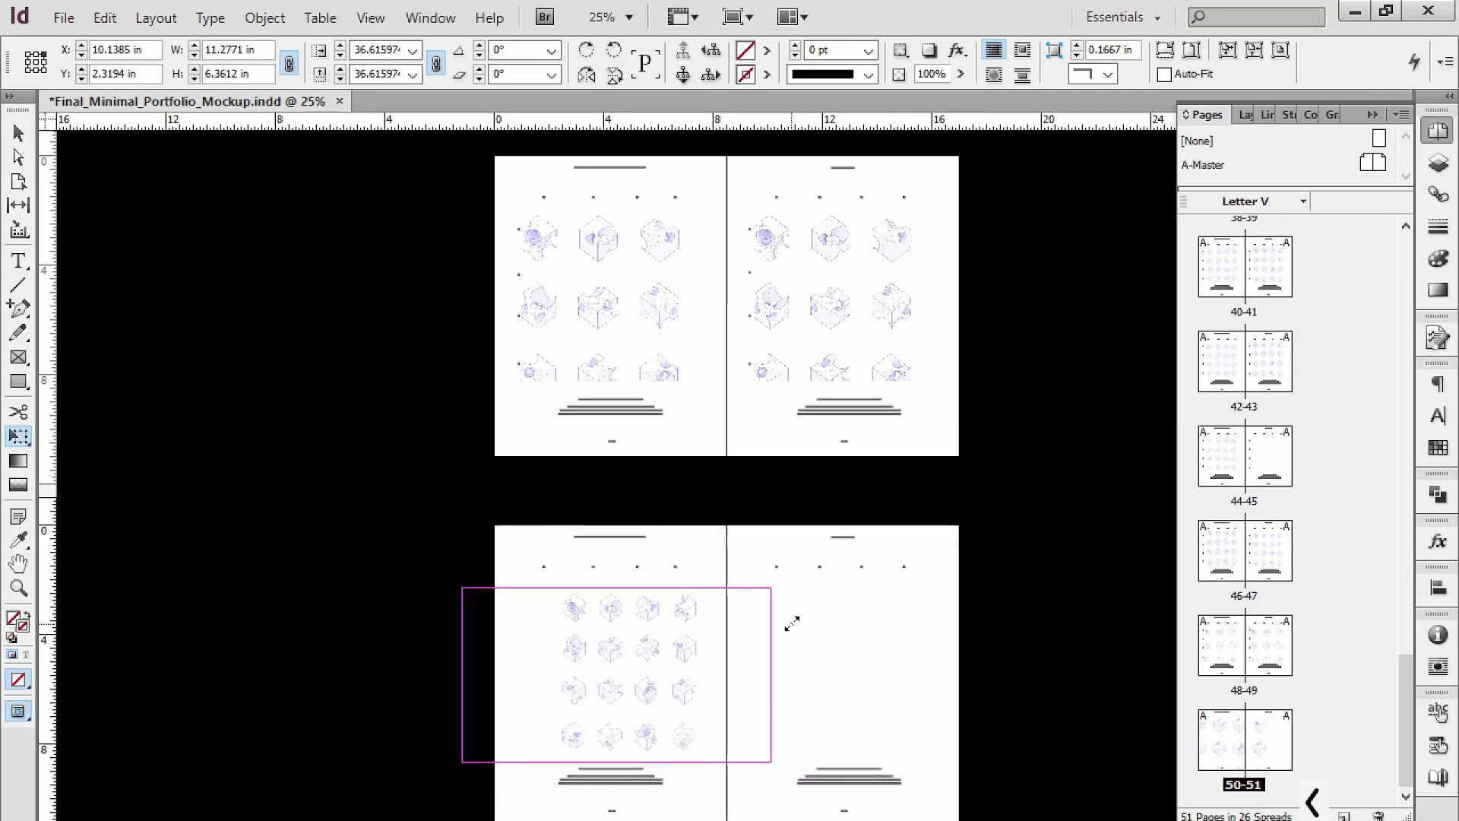
{"action": "left_click_drag", "start_coordinate": [706, 641], "coordinate": [682, 634]}
{"action": "key", "text": "v"}
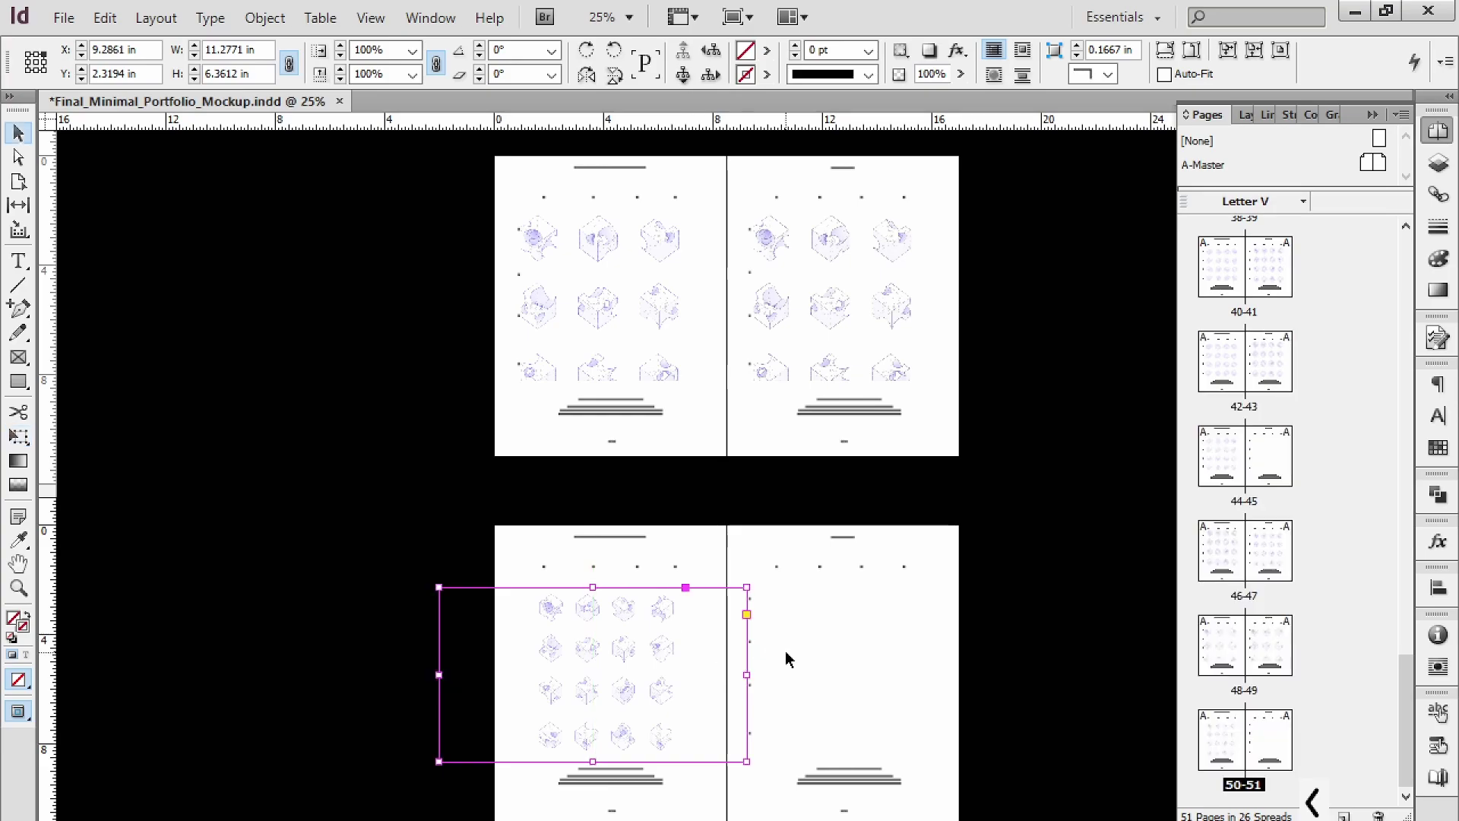
Crop the empty sides of the image frame around the cube grid to a width of 6 in.
{"action": "left_click", "coordinate": [785, 654]}
{"action": "left_click", "coordinate": [663, 649]}
{"action": "left_click_drag", "start_coordinate": [746, 674], "coordinate": [696, 674]}
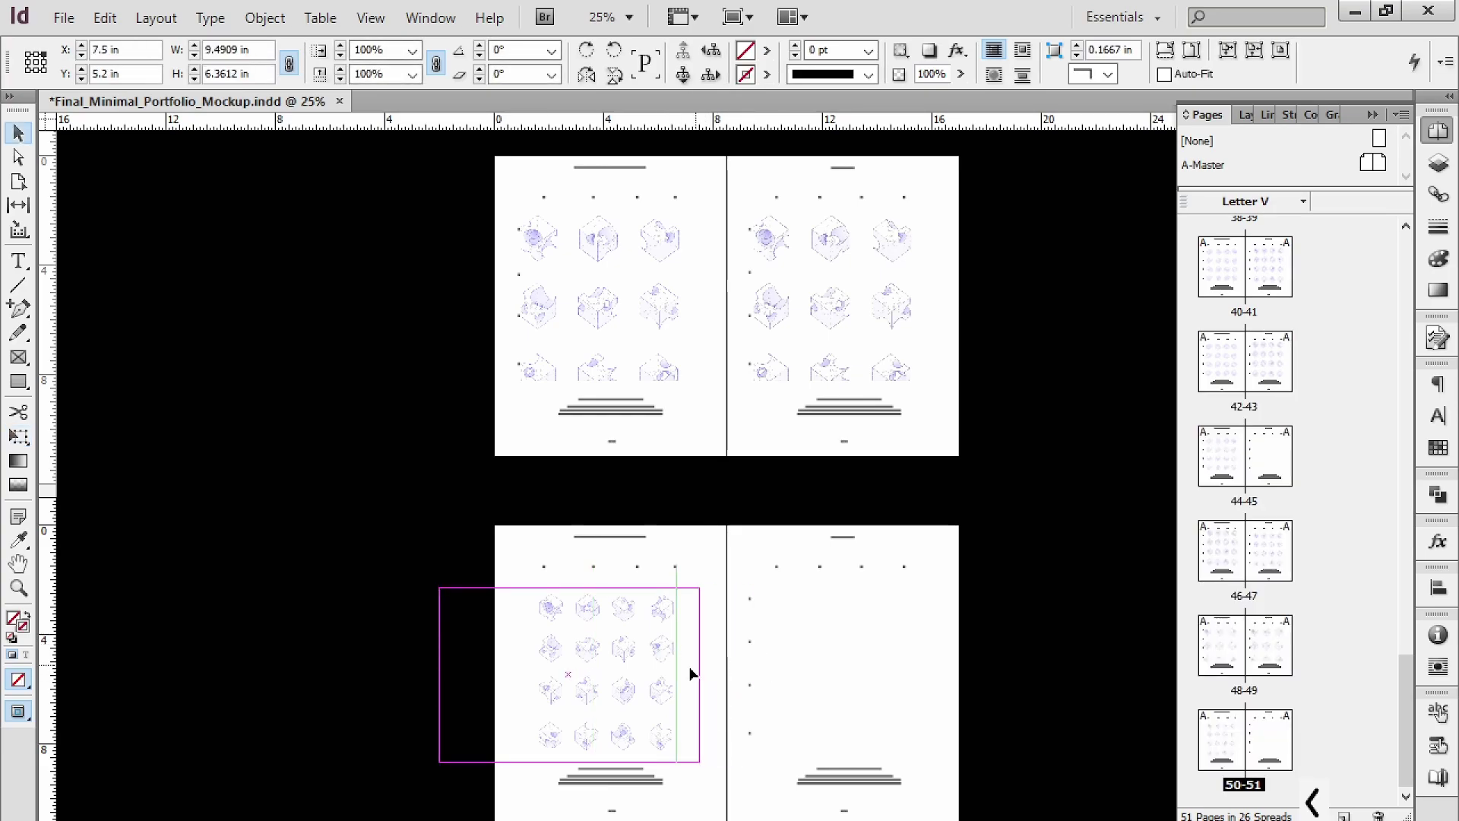
{"action": "left_click_drag", "start_coordinate": [442, 675], "coordinate": [538, 688]}
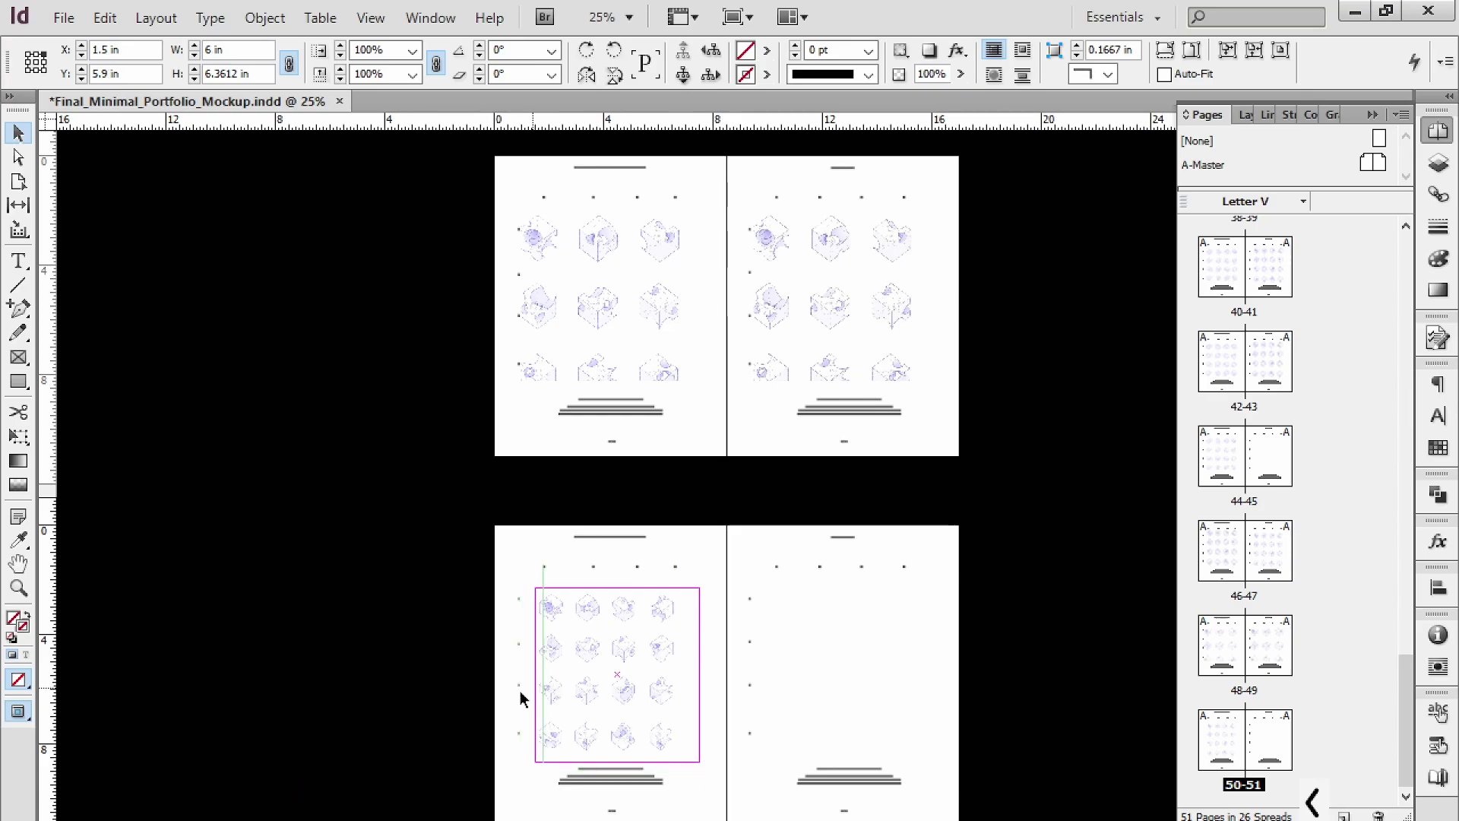
{"action": "left_click", "coordinate": [480, 701]}
Move the cropped cube image up about 0.26 in toward its row labels on page 50, and check the layout.
{"action": "scroll", "coordinate": [580, 714], "scroll_direction": "up", "scroll_amount": 2, "text": "alt"}
{"action": "left_click_drag", "start_coordinate": [645, 734], "coordinate": [502, 617]}
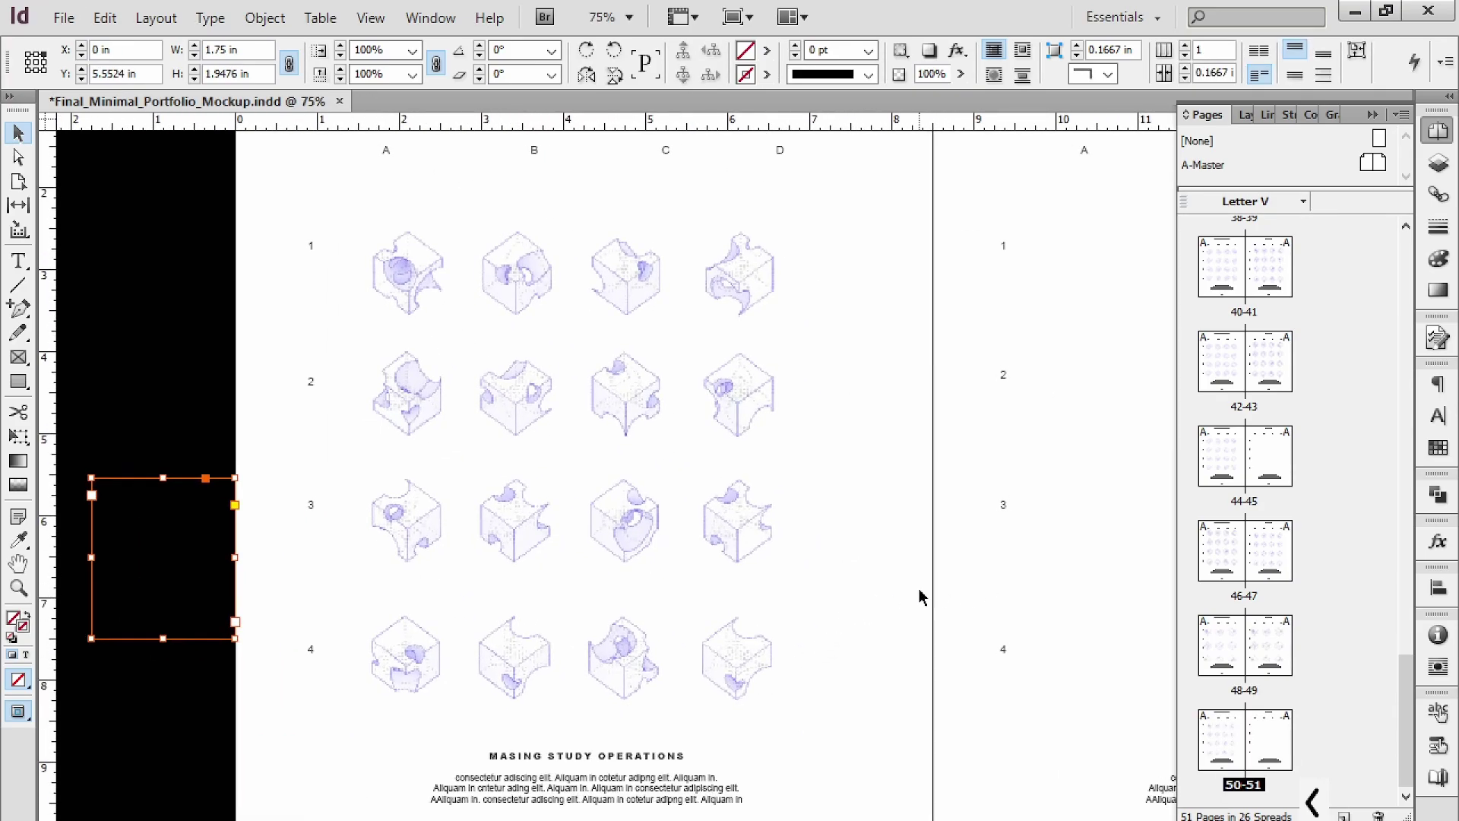
{"action": "left_click", "coordinate": [848, 554]}
{"action": "left_click", "coordinate": [903, 544]}
{"action": "left_click_drag", "start_coordinate": [903, 543], "coordinate": [883, 680]}
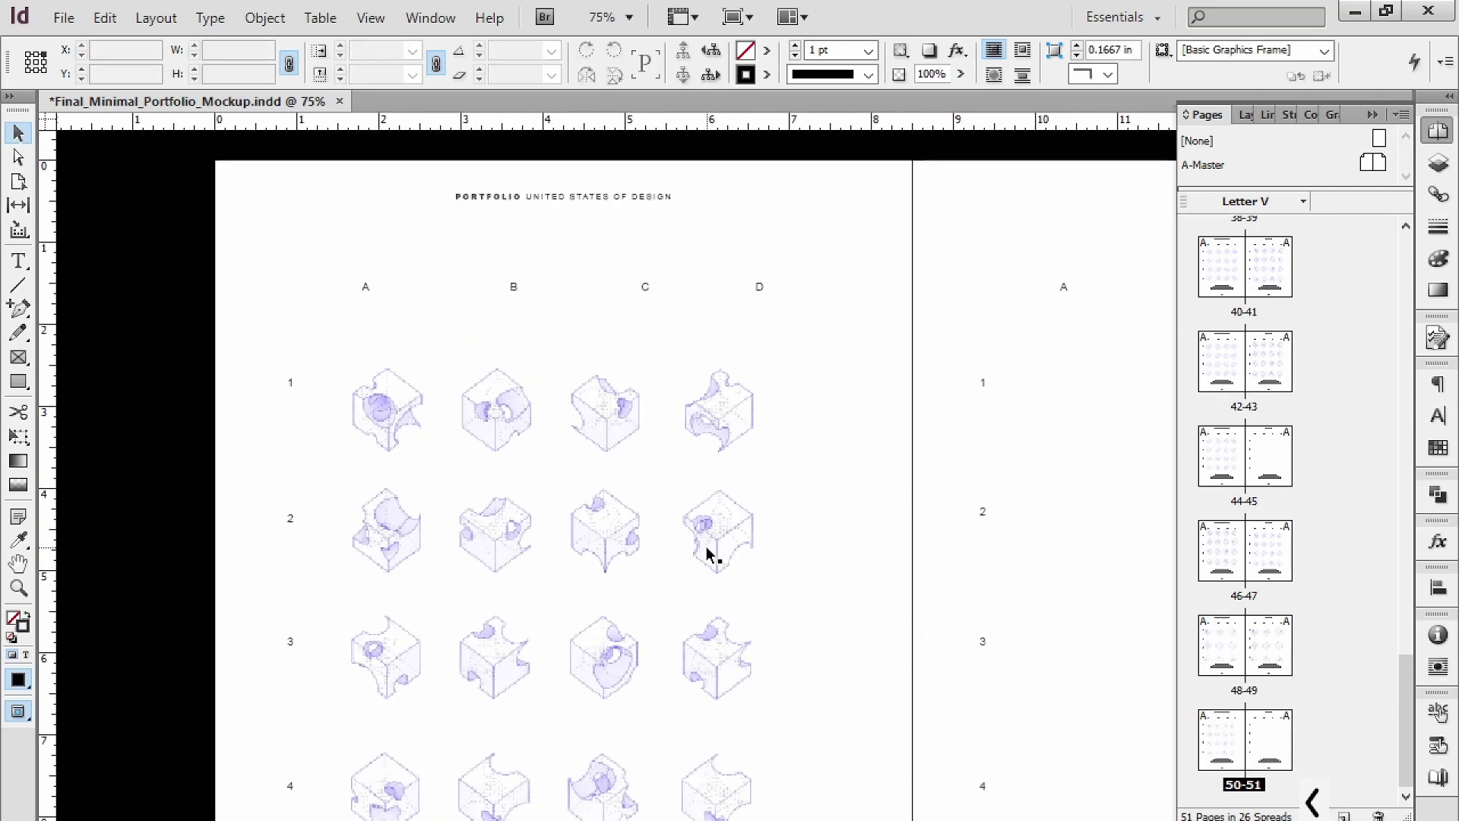
{"action": "mouse_move", "coordinate": [714, 550]}
{"action": "left_mouse_down"}
{"action": "mouse_move", "coordinate": [731, 522]}
{"action": "mouse_move", "coordinate": [718, 528]}
{"action": "left_mouse_up"}
{"action": "left_click_drag", "start_coordinate": [883, 715], "coordinate": [843, 654]}
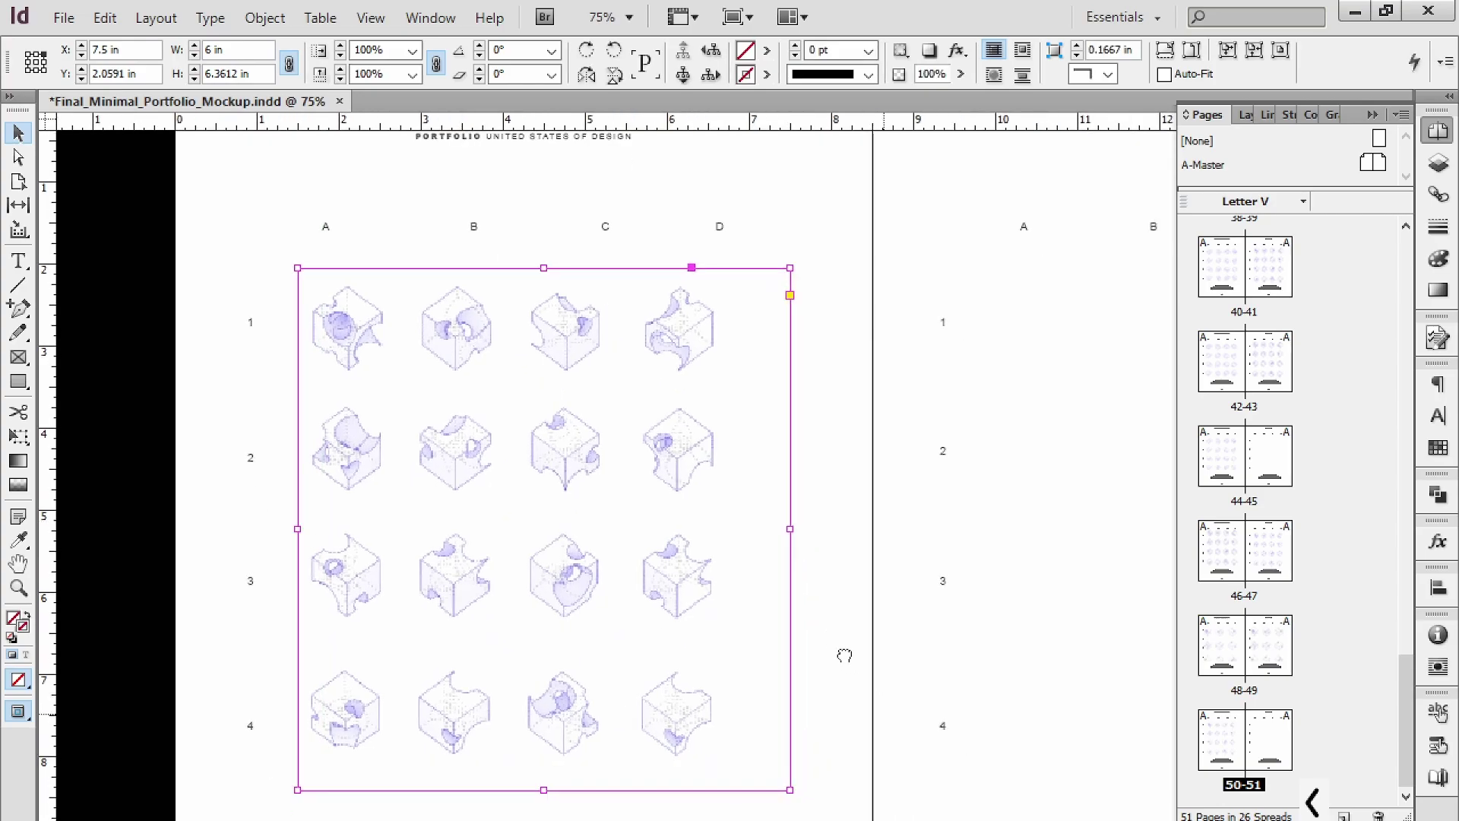
{"action": "key", "text": "w"}
{"action": "key", "text": "w"}
{"action": "left_click", "coordinate": [847, 521]}
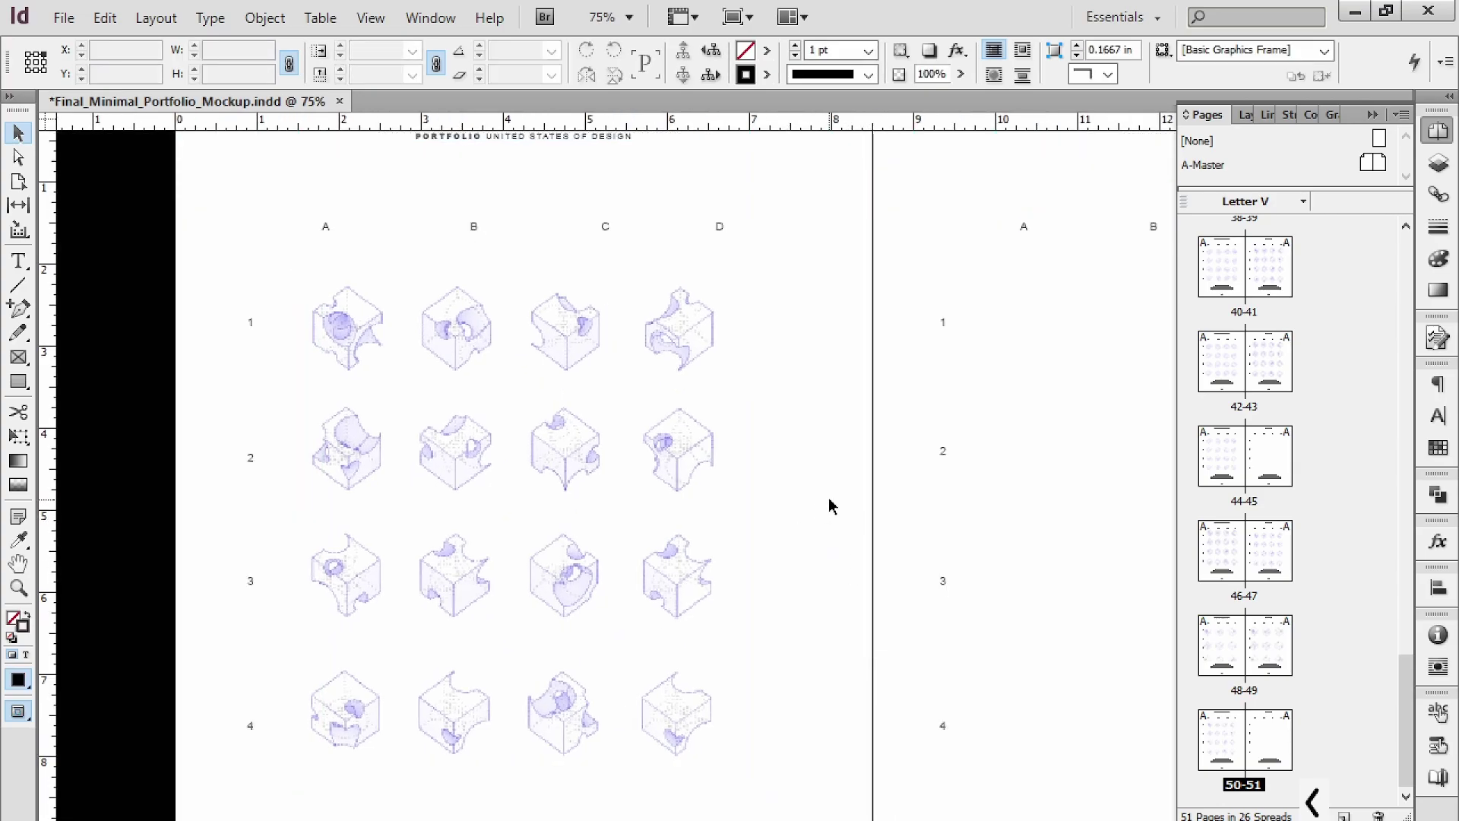